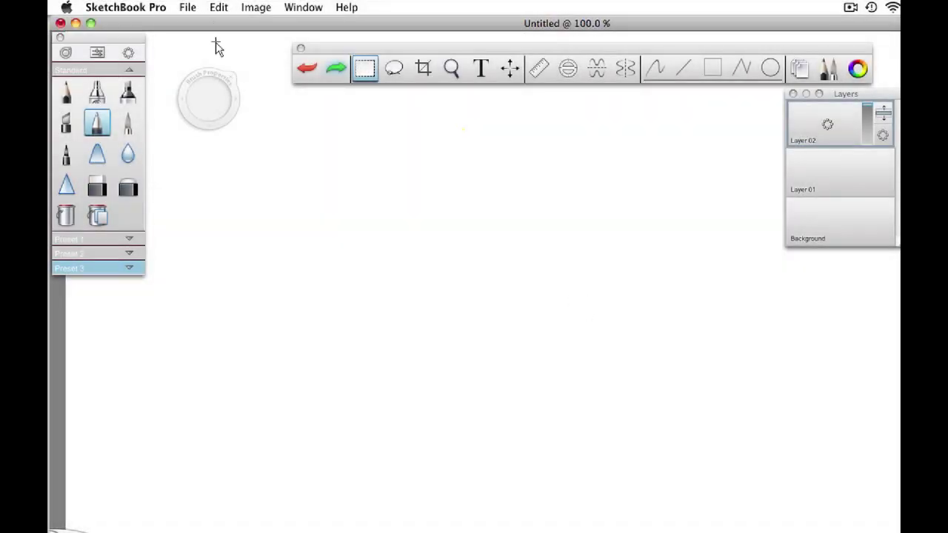
# Resize the canvas to 600 pixels wide by 800 pixels high.
pyautogui.click(259, 7)
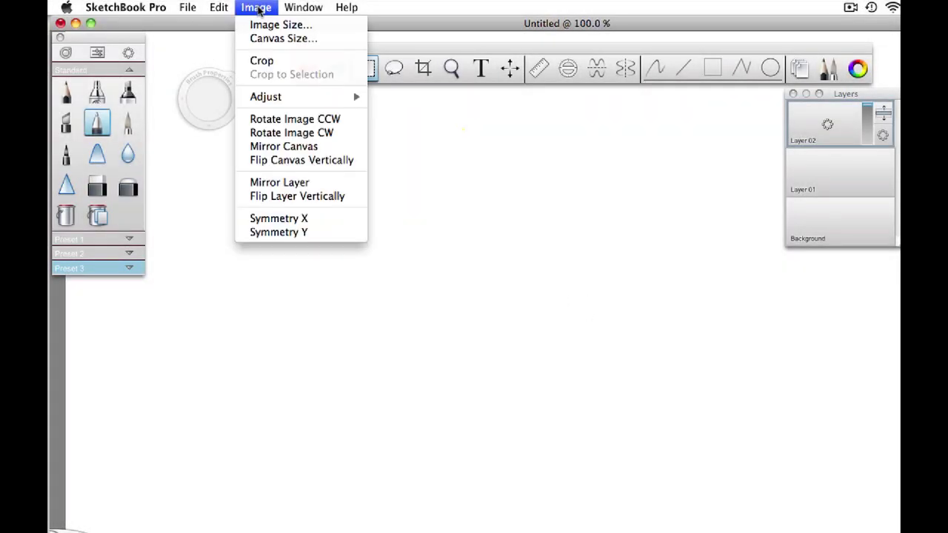
pyautogui.click(268, 41)
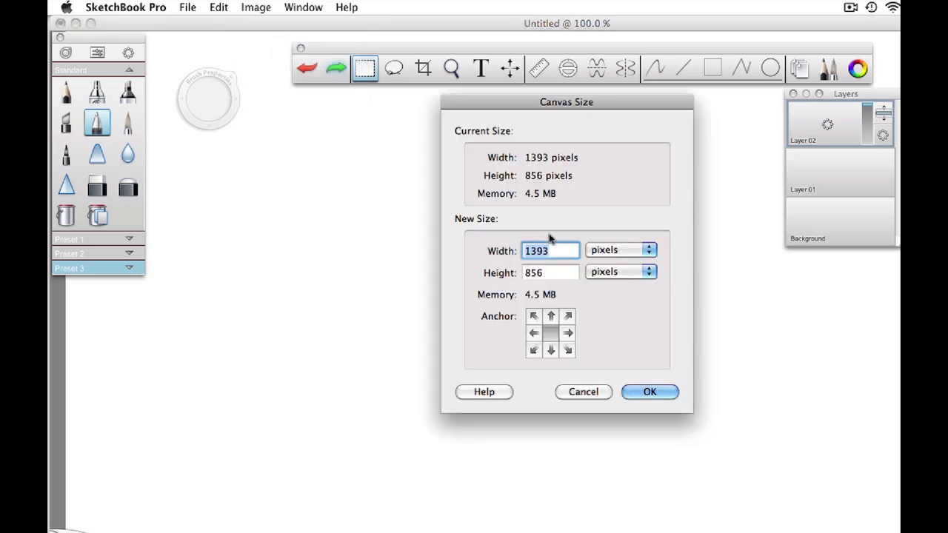
pyautogui.write('600')
pyautogui.press('Tab')
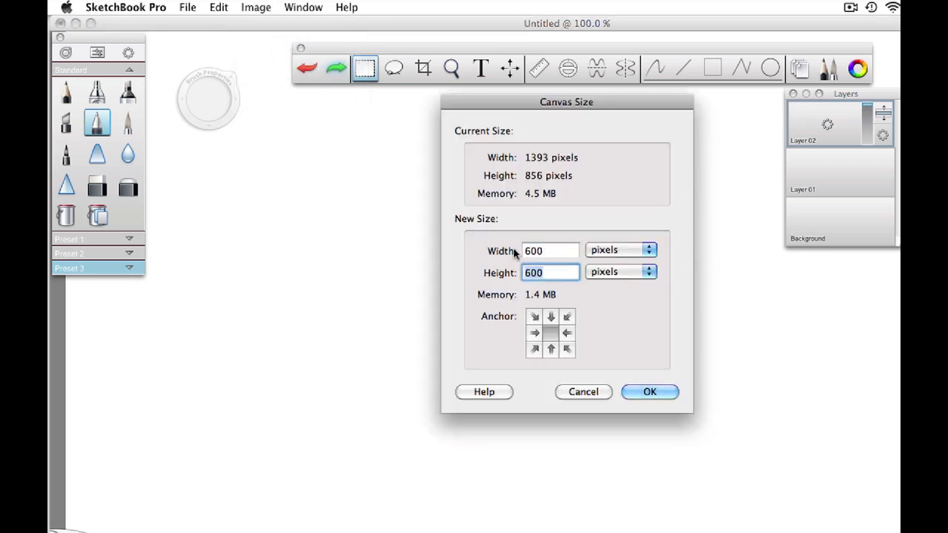
pyautogui.write('800')
pyautogui.click(652, 393)
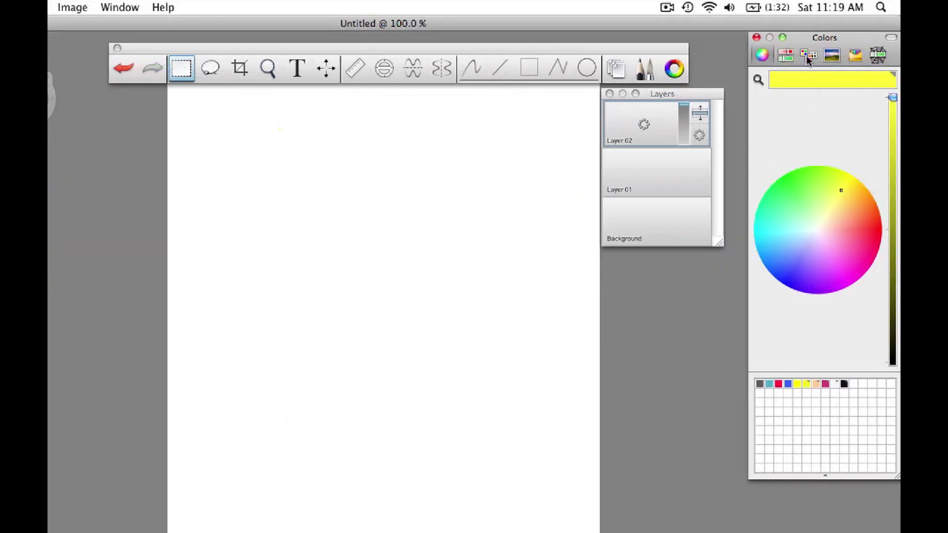
# Show the SpongeBob color palette and add the SpongeBob reference image to the canvas.
pyautogui.click(808, 58)
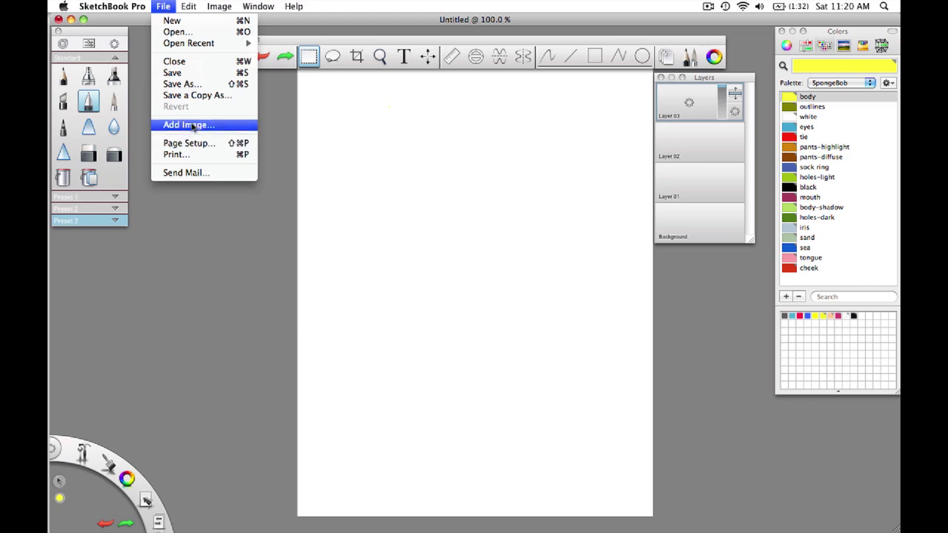
pyautogui.click(232, 126)
pyautogui.doubleClick(514, 244)
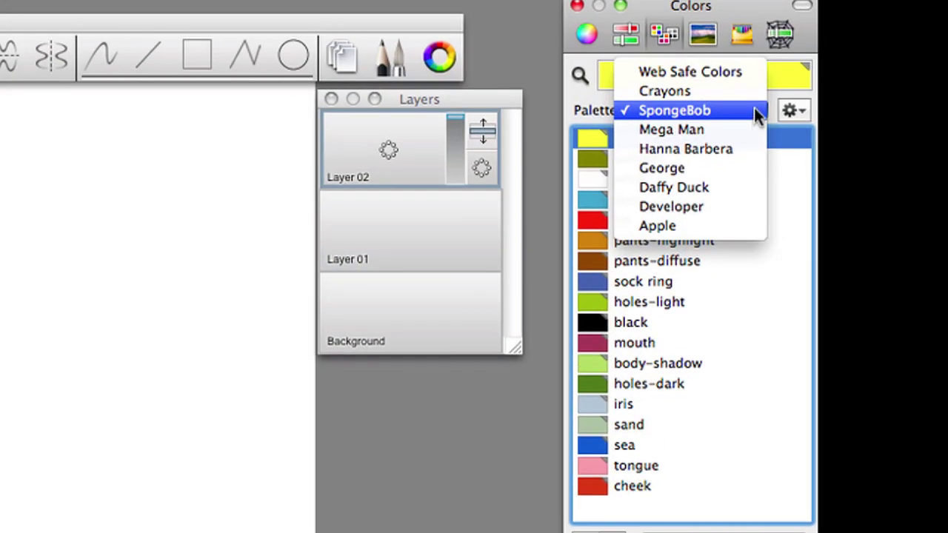
pyautogui.click(756, 116)
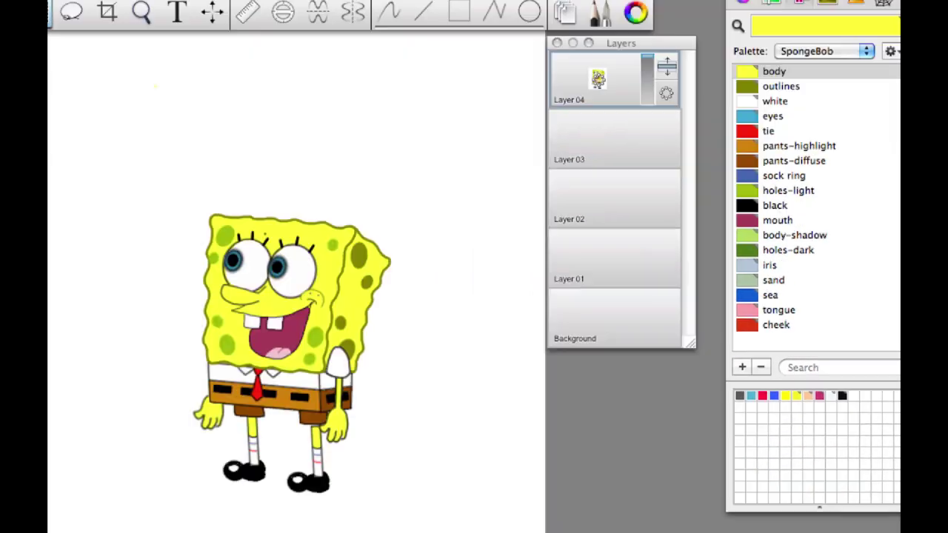
# Sample white from the reference image with the eyedropper and add it to the SpongeBob palette.
pyautogui.press('alt')
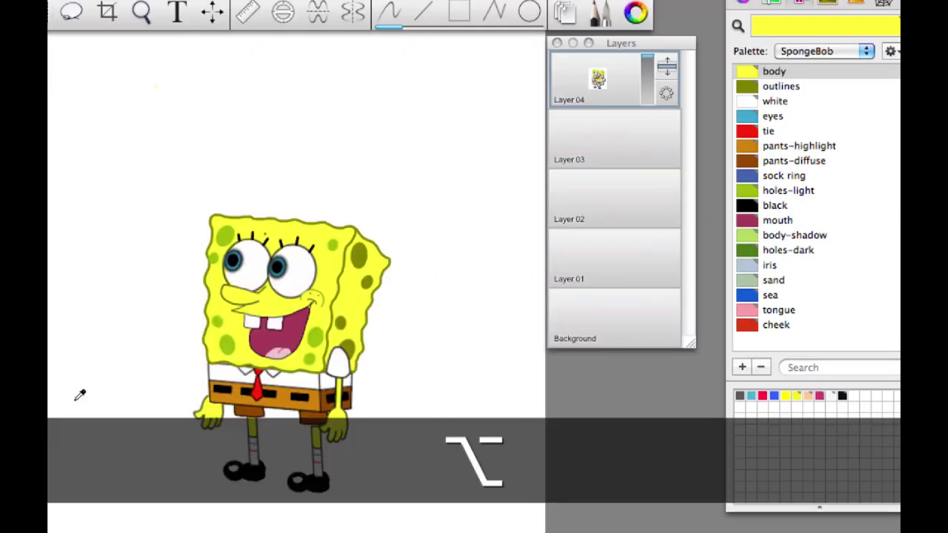
pyautogui.keyDown('alt'); pyautogui.click(311, 282); pyautogui.keyUp('alt')
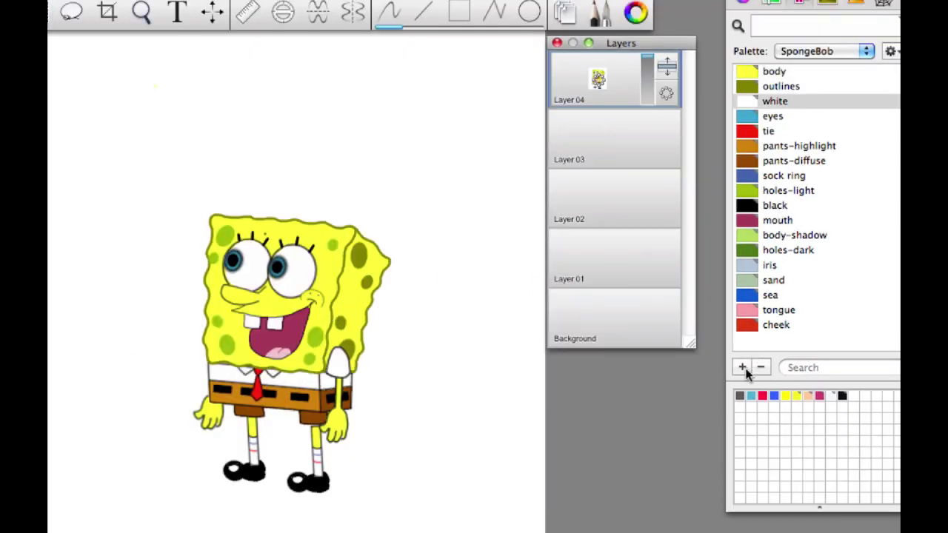
pyautogui.click(744, 368)
pyautogui.click(751, 341)
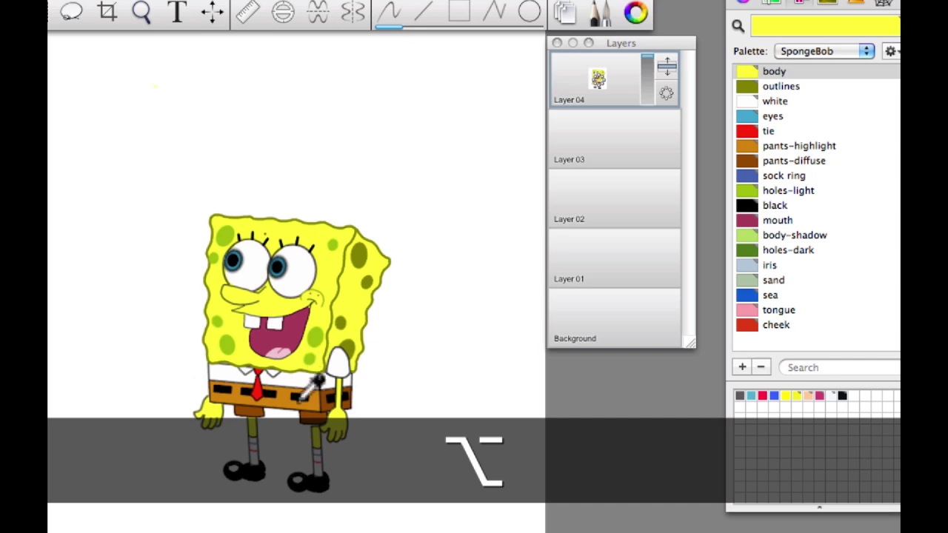
pyautogui.click(308, 384)
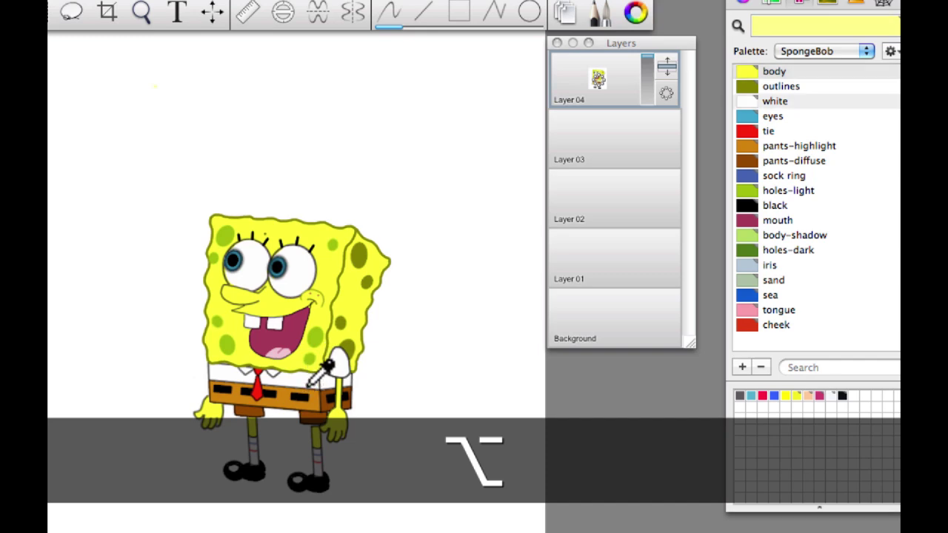
# Undo the last actions until the reference image is removed from the canvas.
pyautogui.press('super+z')
pyautogui.press('super+z')
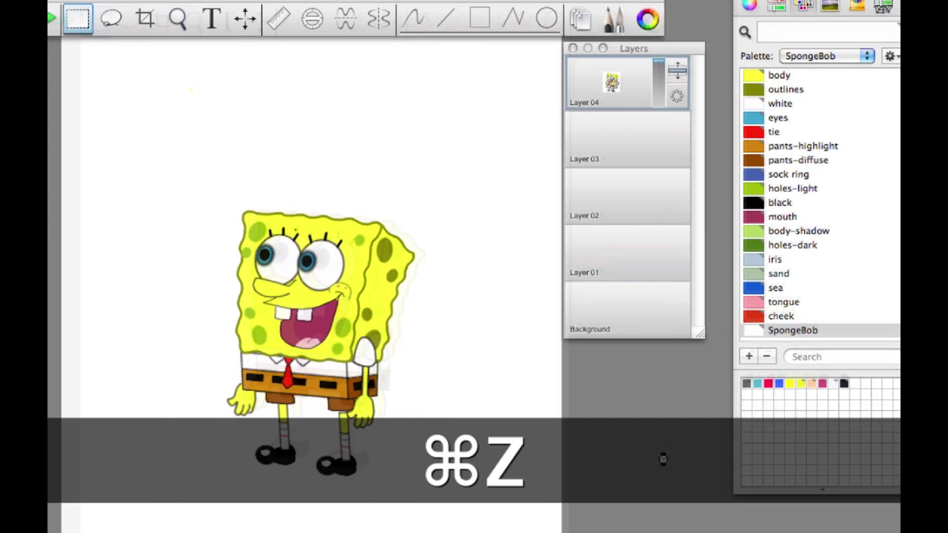
pyautogui.press('super+z')
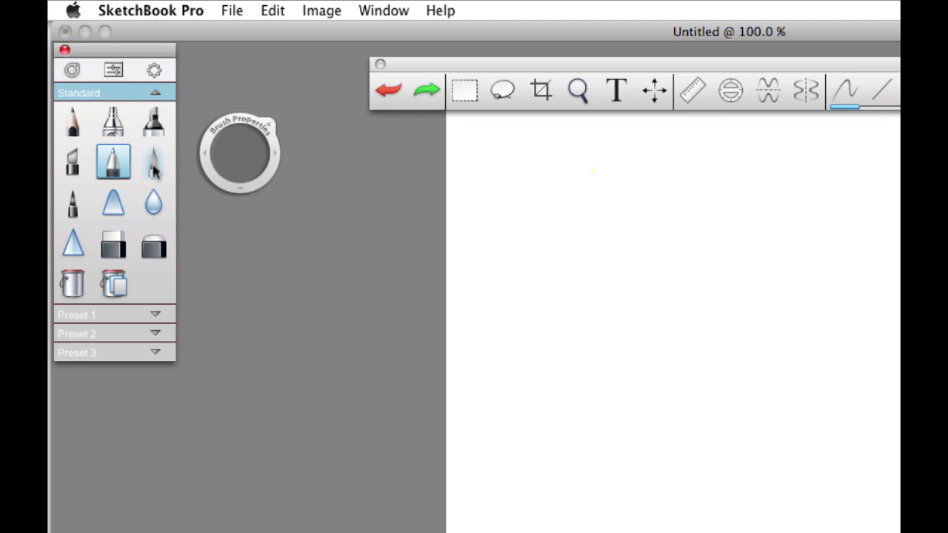
# Enlarge the paintbrush and paint the ground across the lower half of the canvas in the sand color.
pyautogui.click(155, 169)
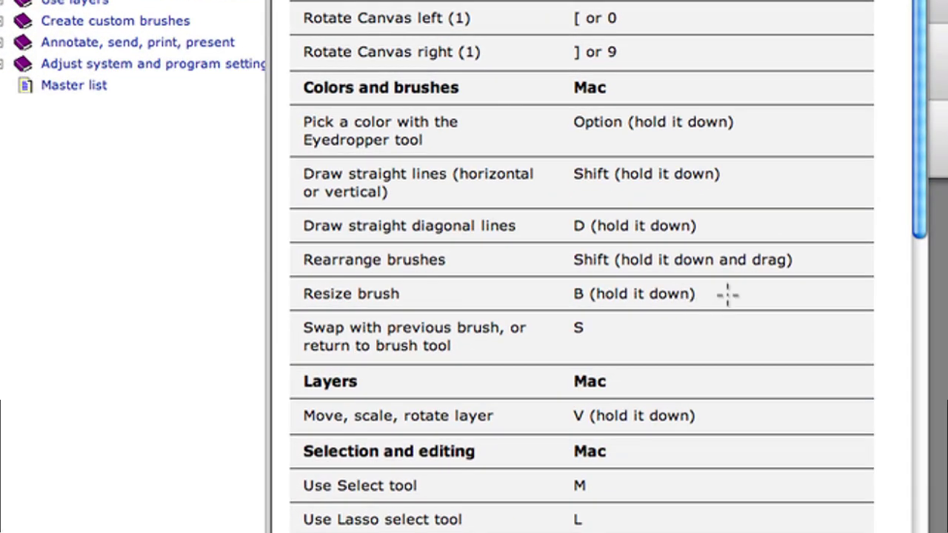
pyautogui.moveTo(724, 294); pyautogui.dragTo(302, 294)
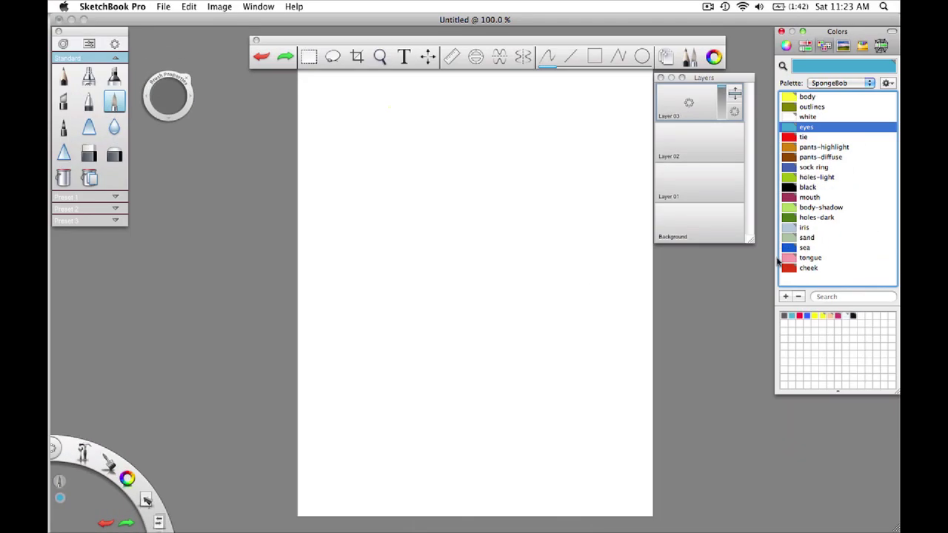
pyautogui.click(796, 238)
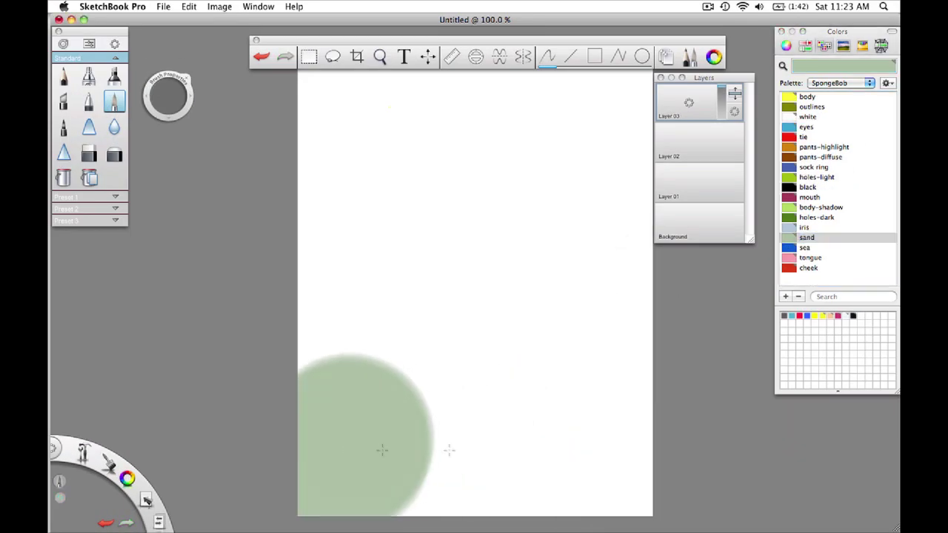
pyautogui.moveTo(370, 441)
pyautogui.mouseDown()
pyautogui.moveTo(641, 416)
pyautogui.moveTo(392, 430)
pyautogui.mouseUp()
# Choose the black swatch and the Dotted_2 brush from the Preset 2 brushes.
pyautogui.click(795, 188)
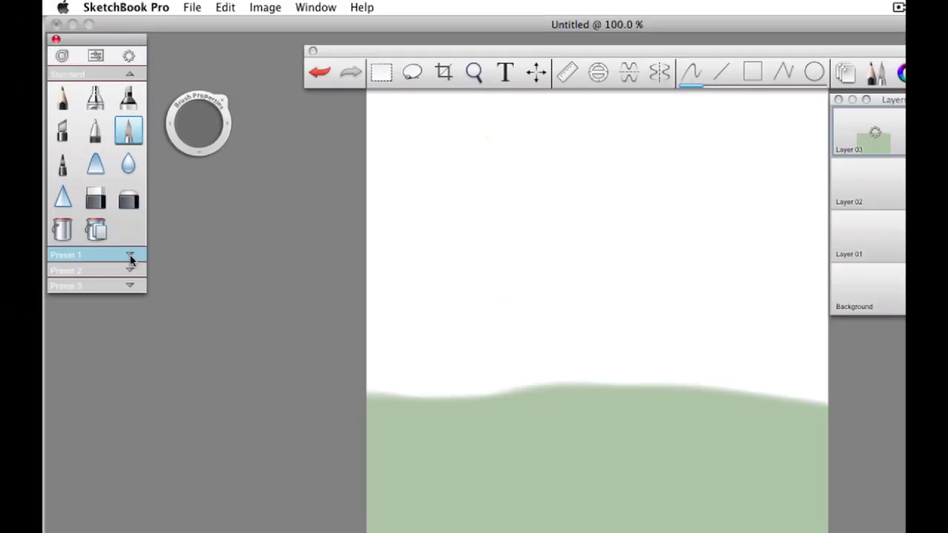
pyautogui.click(130, 258)
pyautogui.click(131, 274)
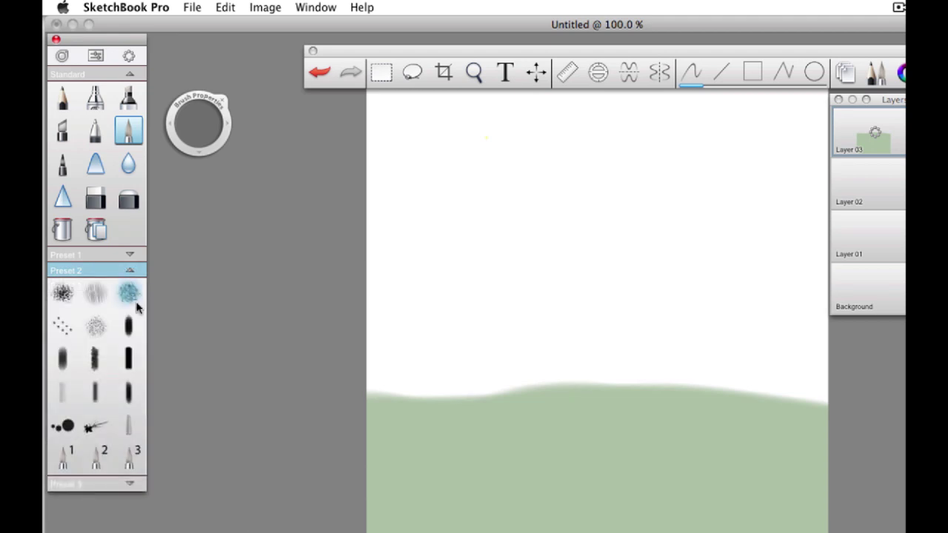
pyautogui.click(102, 326)
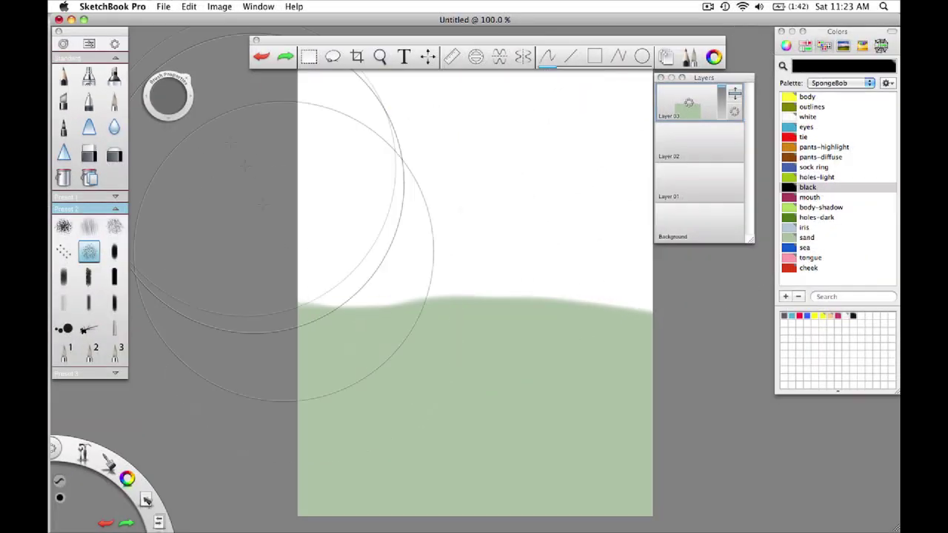
# Set the Dotted_2 opacity to about 0.17 for heavy and 0.14 for light pen pressure, and speckle the sand.
pyautogui.click(88, 44)
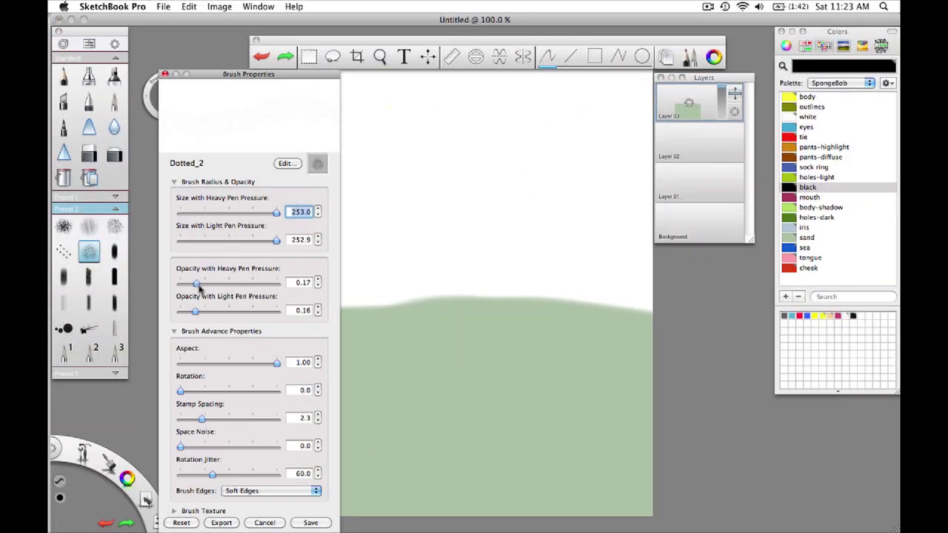
pyautogui.moveTo(198, 286); pyautogui.dragTo(199, 284)
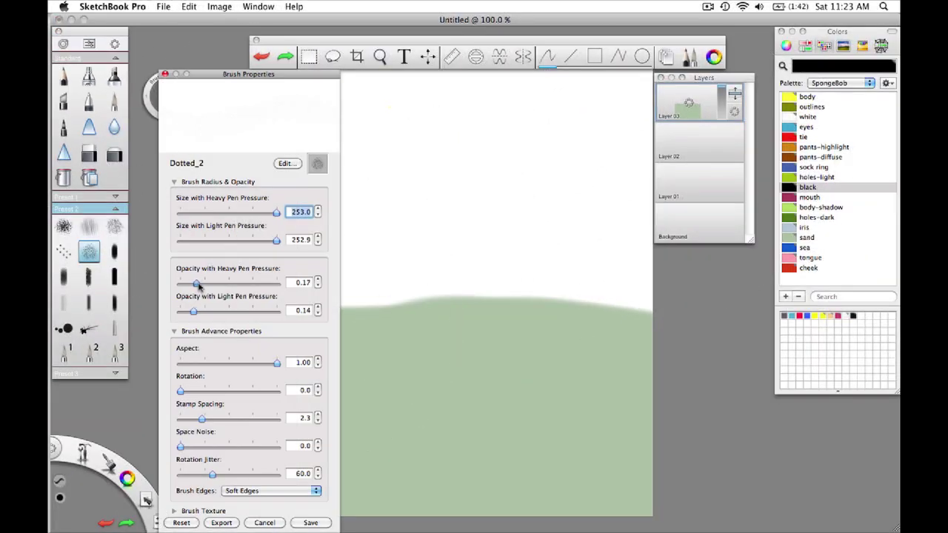
pyautogui.click(165, 77)
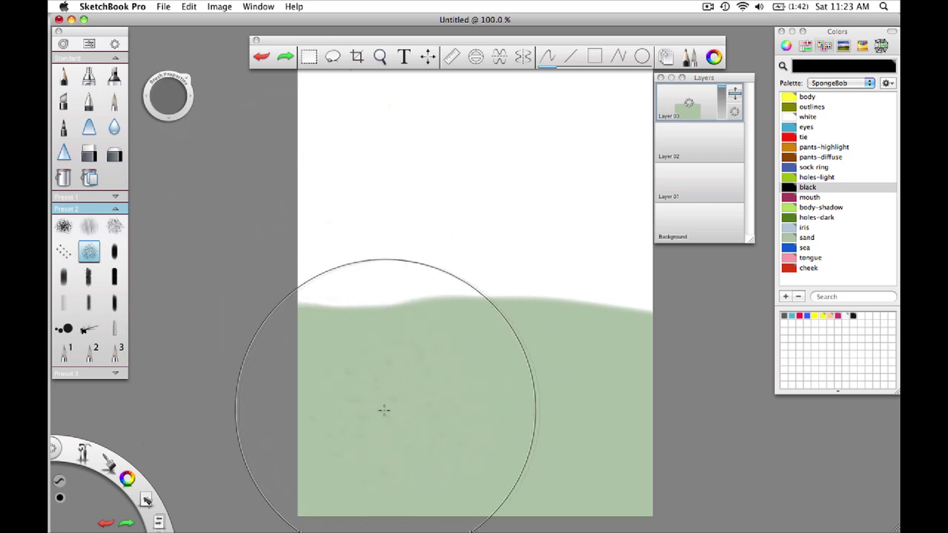
pyautogui.moveTo(383, 410); pyautogui.dragTo(551, 412)
# Paint the area above the sand in the sea color with the paintbrush.
pyautogui.click(114, 209)
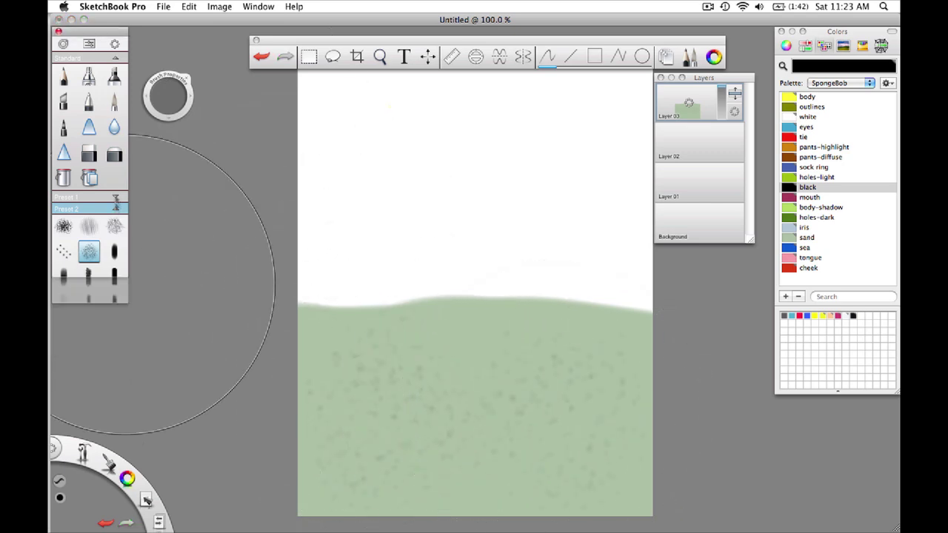
pyautogui.click(114, 102)
pyautogui.click(786, 194)
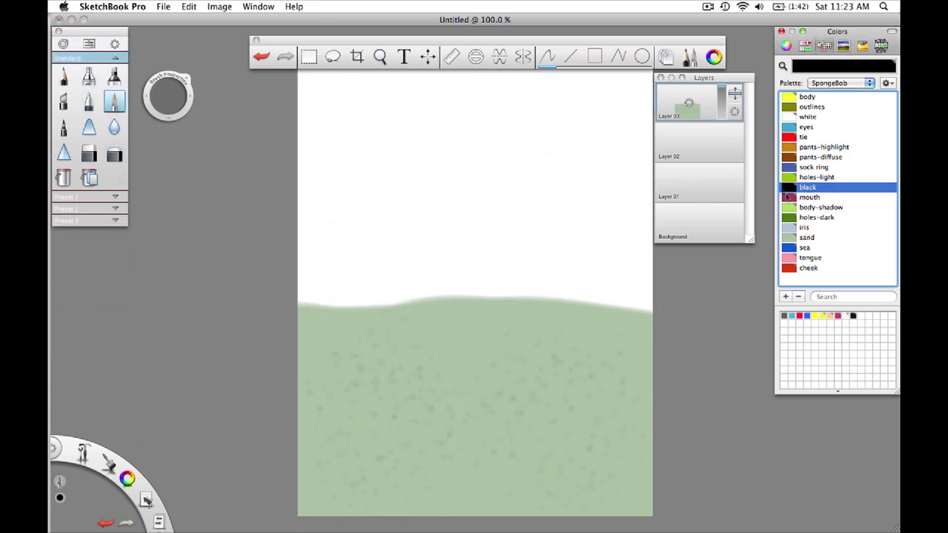
pyautogui.click(796, 247)
pyautogui.scroll(-2, 561, 220)
pyautogui.moveTo(334, 112)
pyautogui.mouseDown()
pyautogui.moveTo(679, 125)
pyautogui.moveTo(368, 194)
pyautogui.moveTo(499, 197)
pyautogui.moveTo(541, 215)
pyautogui.mouseUp()
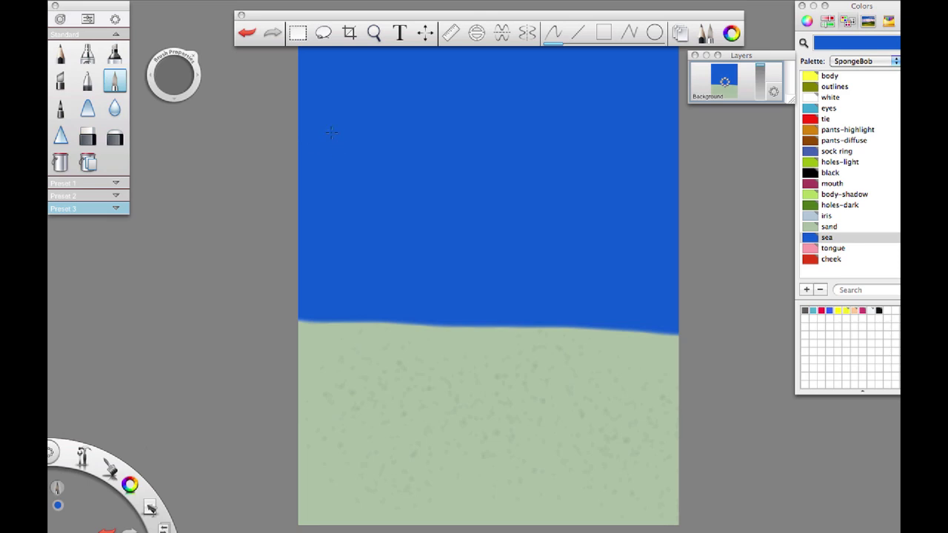
# Add a new layer above the background and prepare a resized ballpoint pen in black.
pyautogui.click(726, 80)
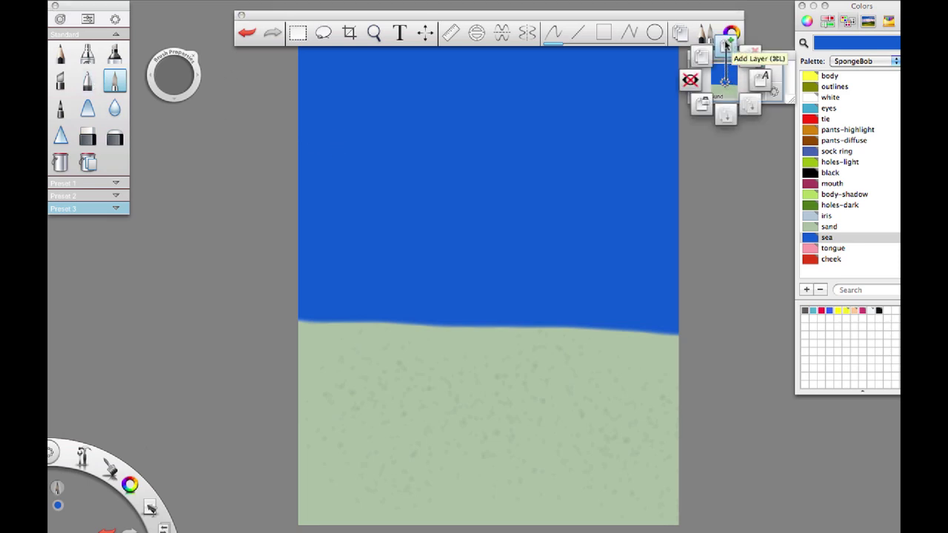
pyautogui.click(727, 44)
pyautogui.click(87, 80)
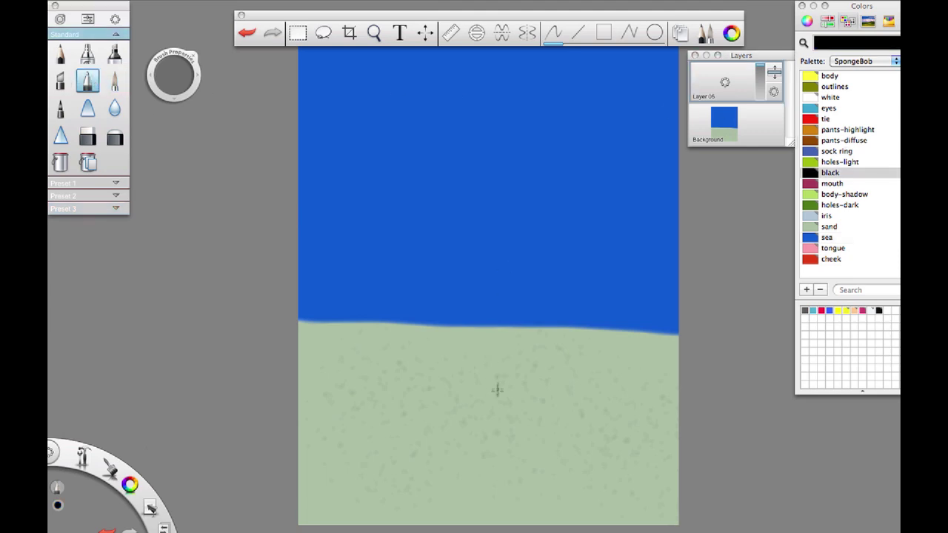
pyautogui.press('b')
pyautogui.moveTo(500, 395); pyautogui.dragTo(440, 487)
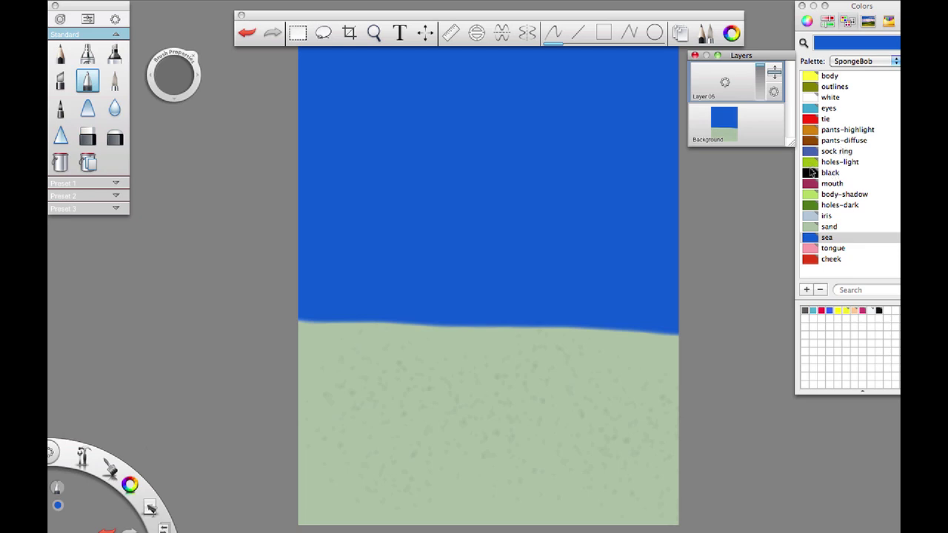
pyautogui.click(813, 172)
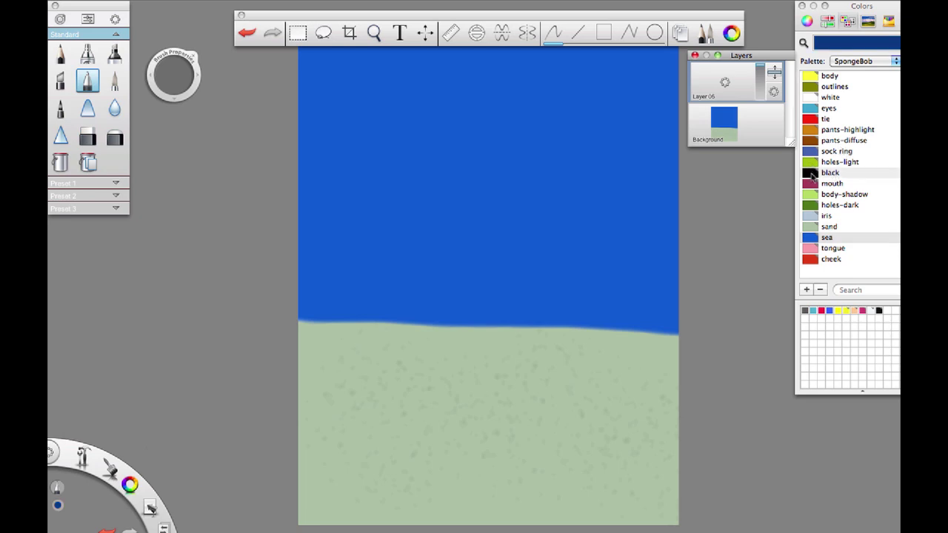
# Sketch SpongeBob's boxy body outline in black on the new layer, spanning the sea and sand.
pyautogui.press('space')
pyautogui.moveTo(506, 195)
pyautogui.mouseDown()
pyautogui.moveTo(531, 180)
pyautogui.moveTo(438, 264)
pyautogui.moveTo(417, 308)
pyautogui.mouseUp()
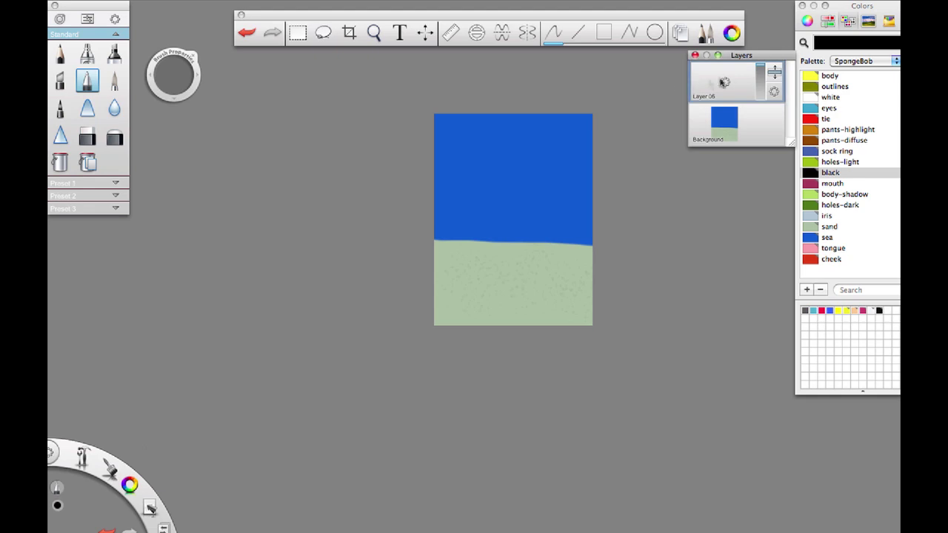
pyautogui.click(725, 83)
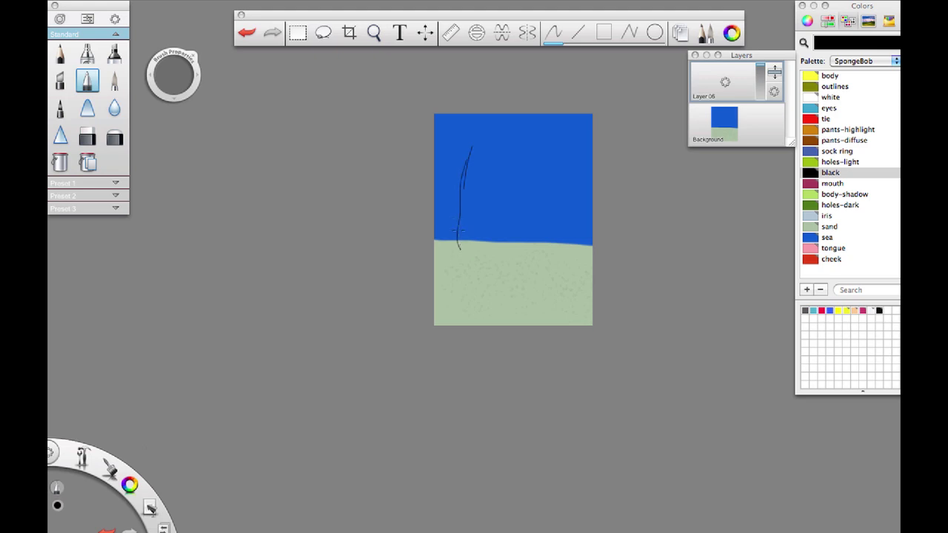
pyautogui.moveTo(461, 255); pyautogui.dragTo(456, 177)
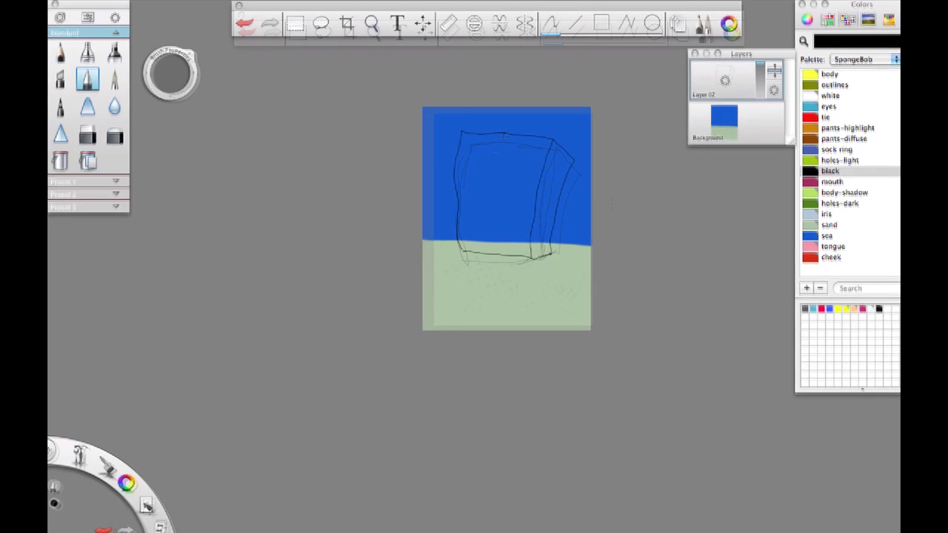
# Draw a vertical center guideline and a horizontal eye-level guideline across the front face of the body, redoing the horizontal one.
pyautogui.moveTo(495, 170); pyautogui.dragTo(492, 207)
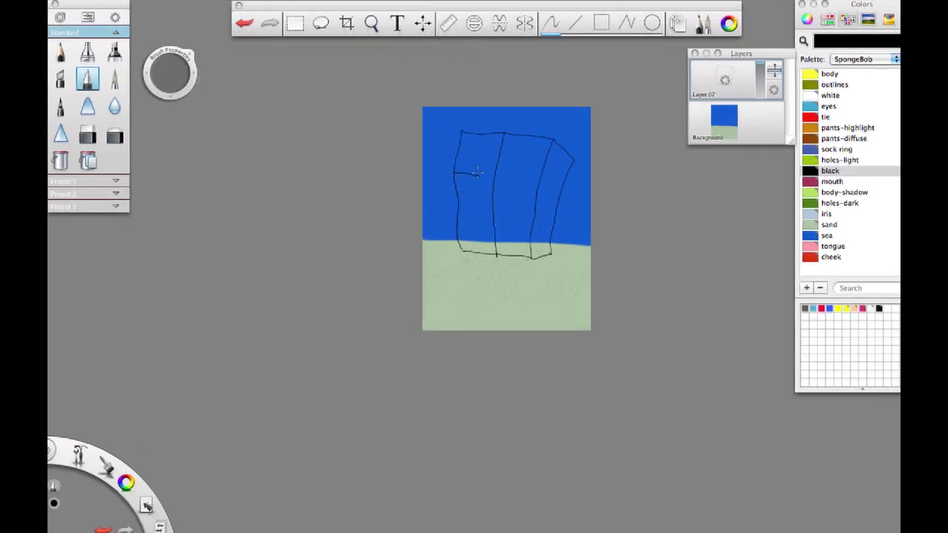
pyautogui.press('super+z')
pyautogui.moveTo(544, 175); pyautogui.dragTo(544, 175)
# Lower the sketch layer's opacity to 24% and add a new layer above it for working with the paintbrush.
pyautogui.moveTo(760, 65); pyautogui.dragTo(761, 87)
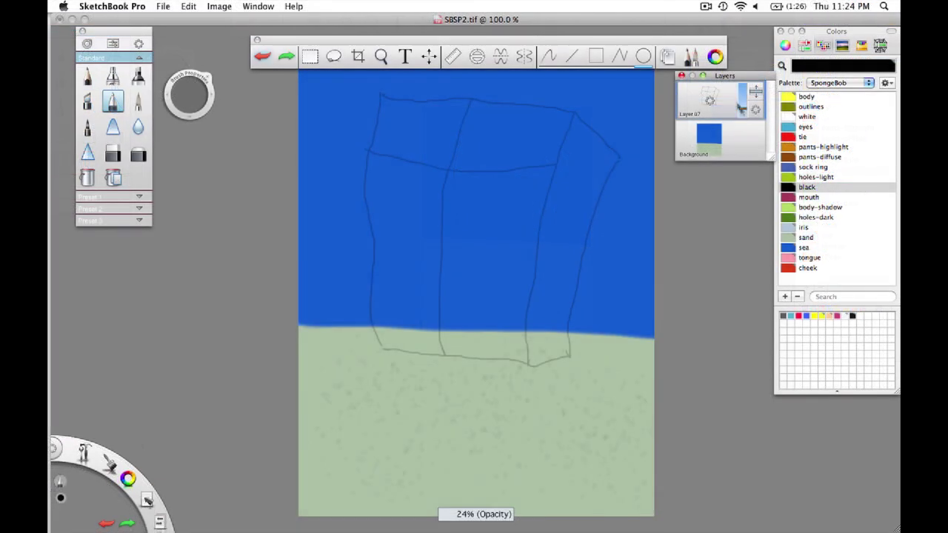
pyautogui.moveTo(709, 100); pyautogui.dragTo(713, 72)
pyautogui.click(138, 101)
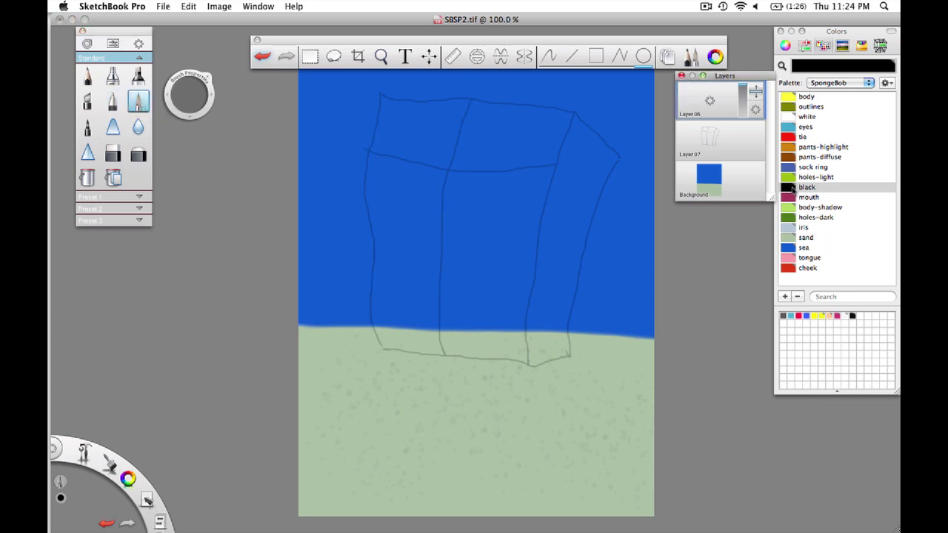
# Draw a black ellipse for the left eye where the face guidelines cross, and scale it up slightly.
pyautogui.click(643, 57)
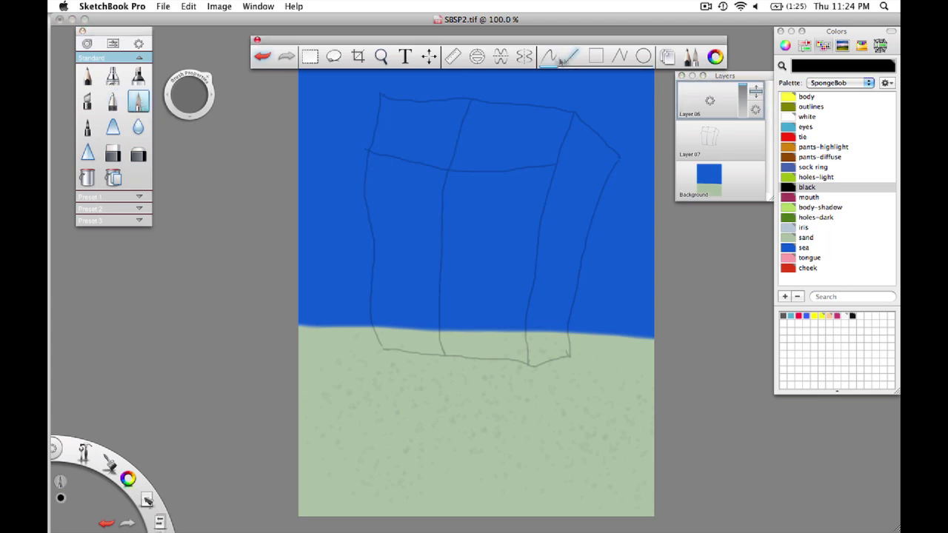
pyautogui.click(643, 57)
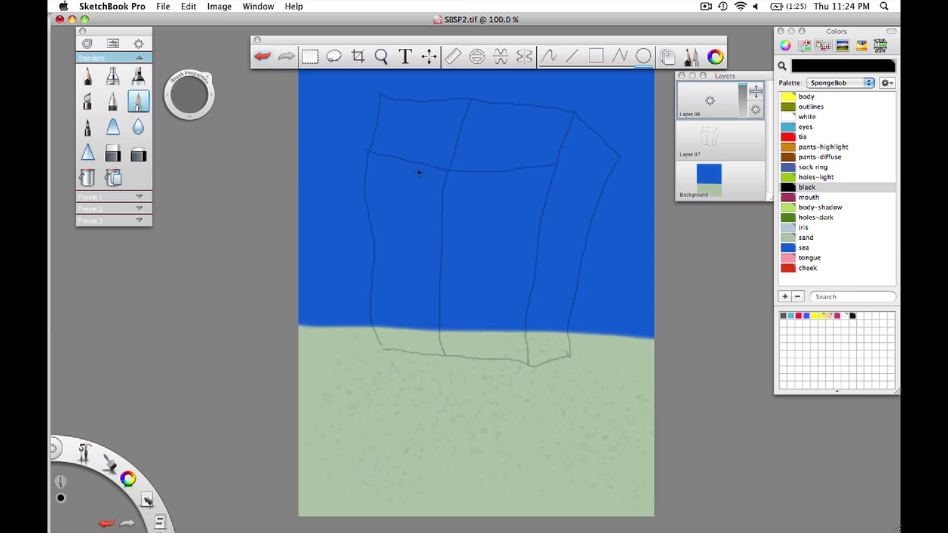
pyautogui.press('b')
pyautogui.moveTo(420, 165); pyautogui.dragTo(398, 135)
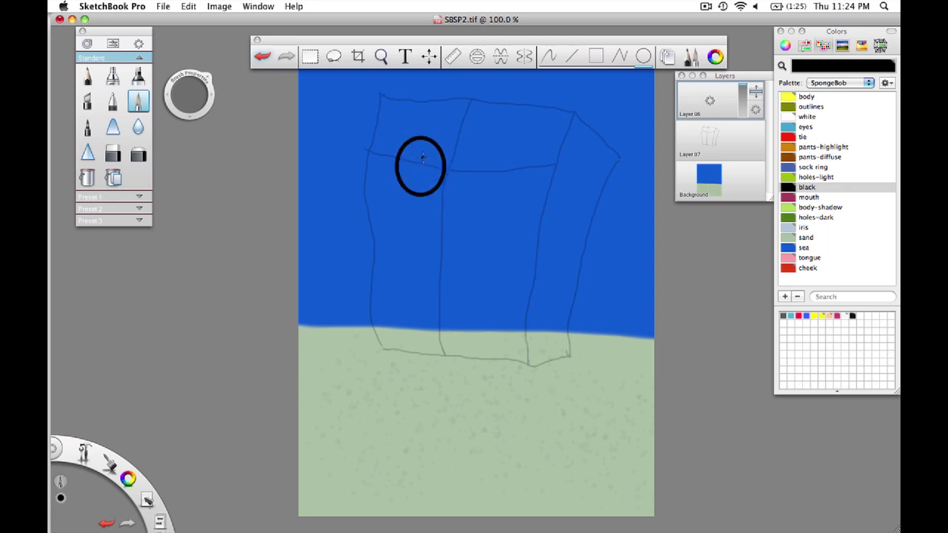
pyautogui.press('v')
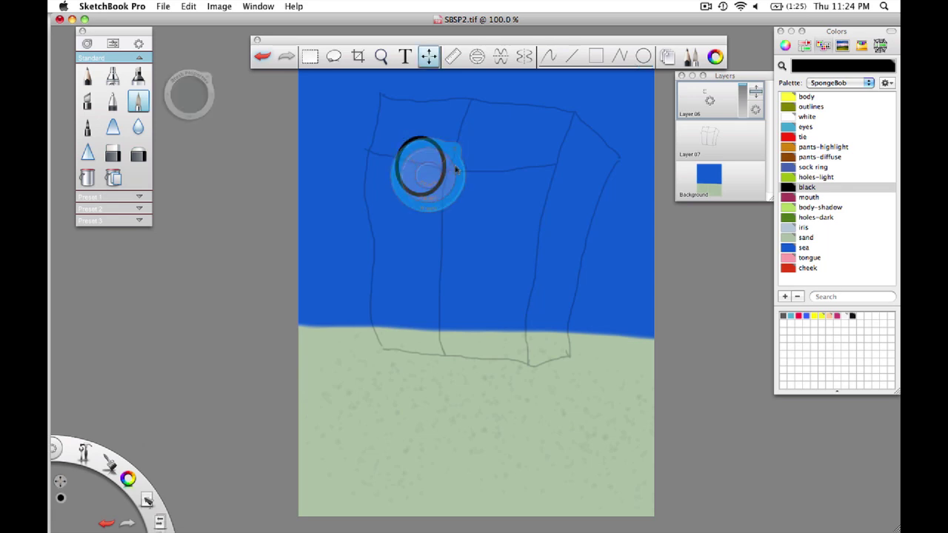
pyautogui.moveTo(454, 169); pyautogui.dragTo(459, 199)
pyautogui.press('Escape')
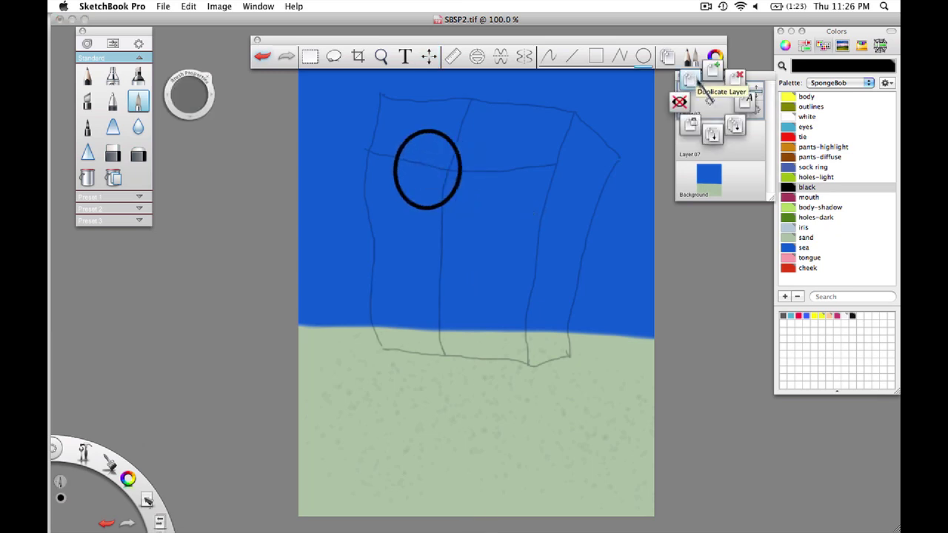
# Duplicate the eye outline's layer and place the copy beside the first as the right eye, slightly overlapping it.
pyautogui.click(691, 111)
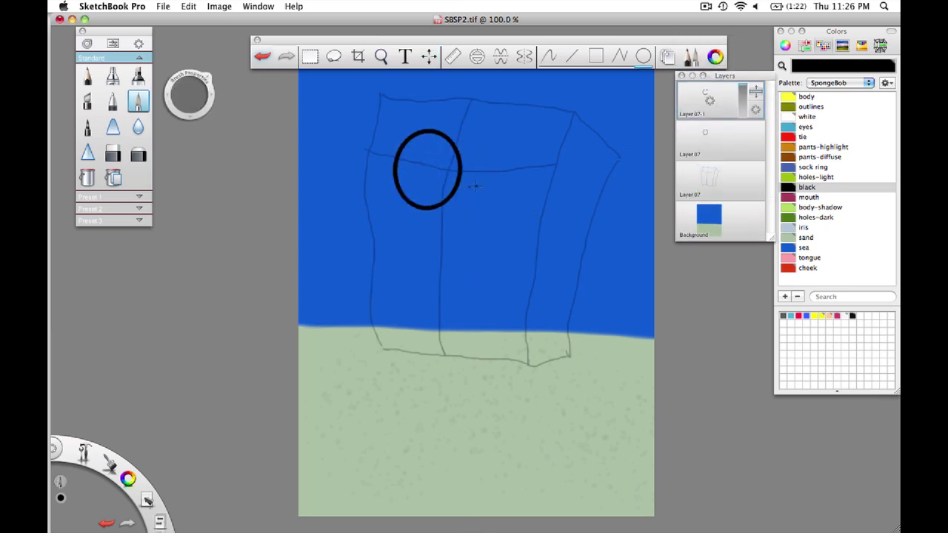
pyautogui.press('v')
pyautogui.moveTo(449, 220); pyautogui.dragTo(502, 227)
pyautogui.moveTo(501, 197); pyautogui.dragTo(496, 203)
pyautogui.moveTo(491, 237); pyautogui.dragTo(493, 227)
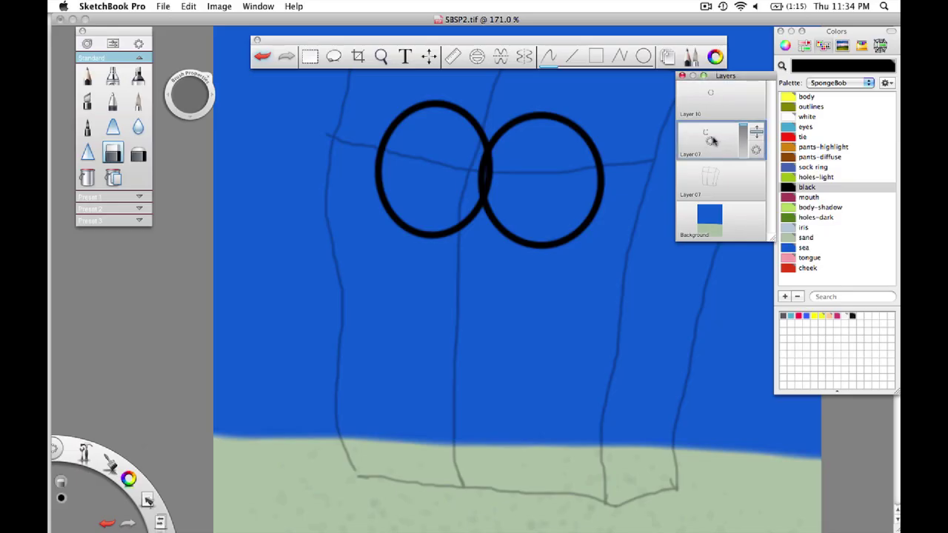
# Erase the left eye outline where it overlaps the right eye, and add a new layer beneath both eye outlines.
pyautogui.click(709, 141)
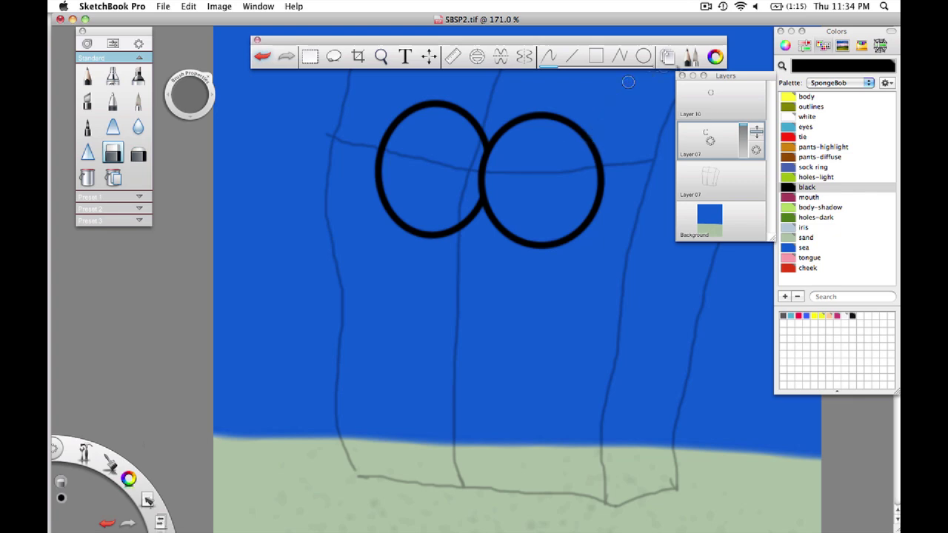
pyautogui.click(717, 99)
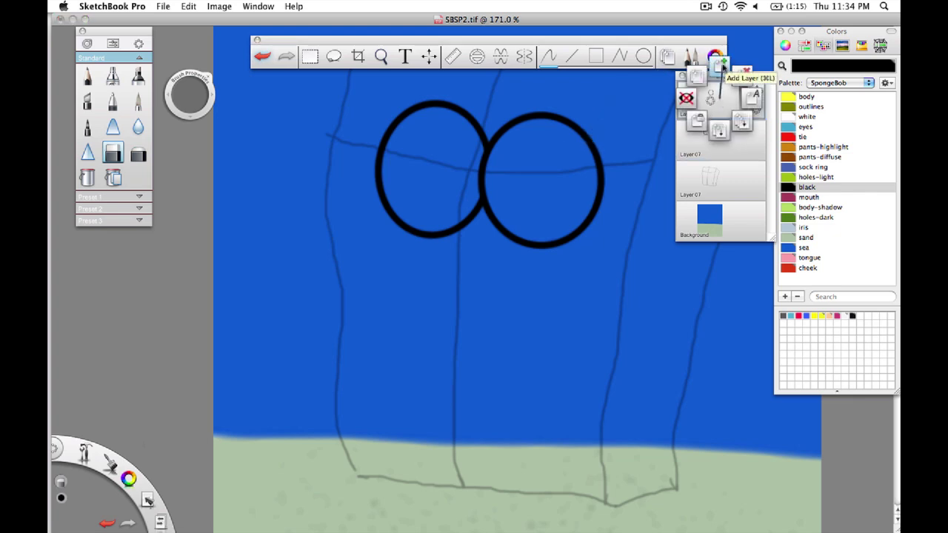
pyautogui.click(723, 65)
pyautogui.moveTo(756, 97)
pyautogui.mouseDown()
pyautogui.moveTo(755, 194)
pyautogui.moveTo(755, 180)
pyautogui.mouseUp()
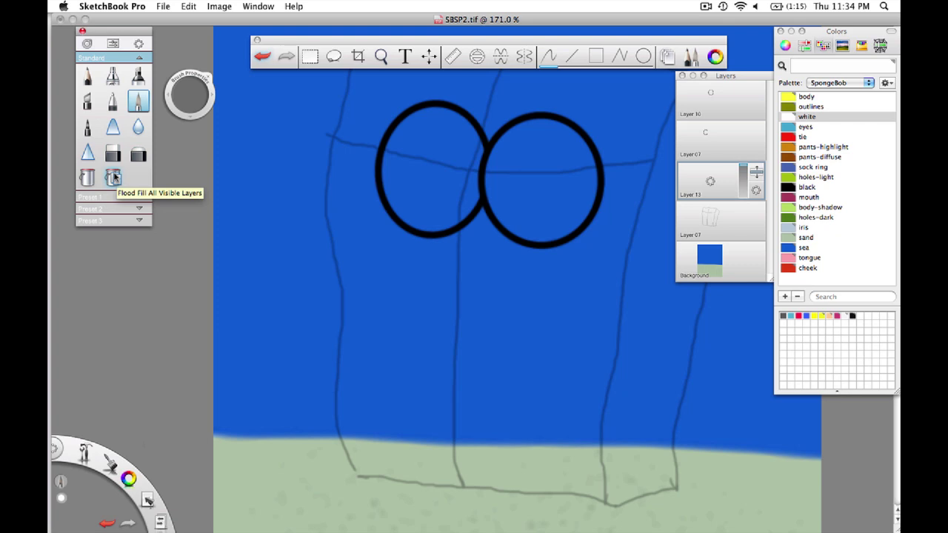
# Flood fill both eyes with the white swatch based on all visible layers, and use the paintbrush to touch up the fill's edges.
pyautogui.click(115, 179)
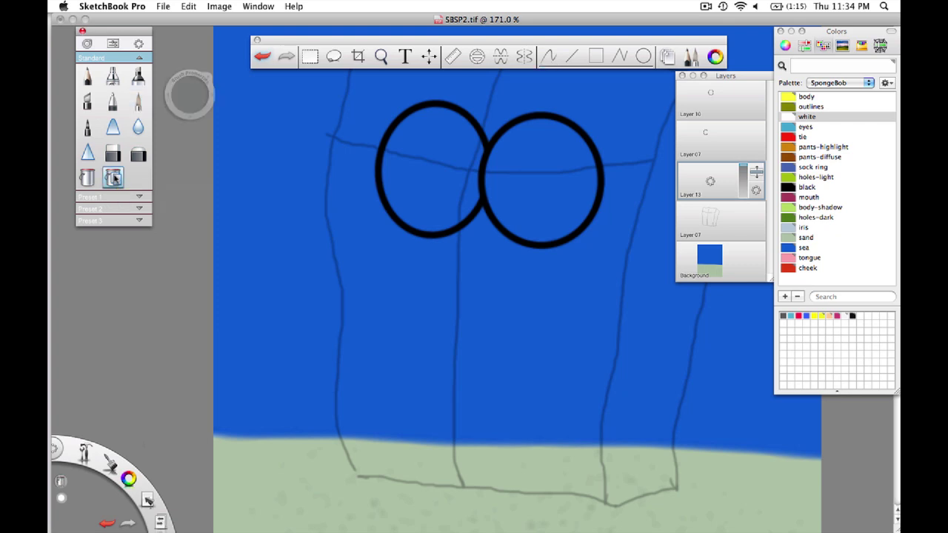
pyautogui.click(434, 139)
pyautogui.click(552, 164)
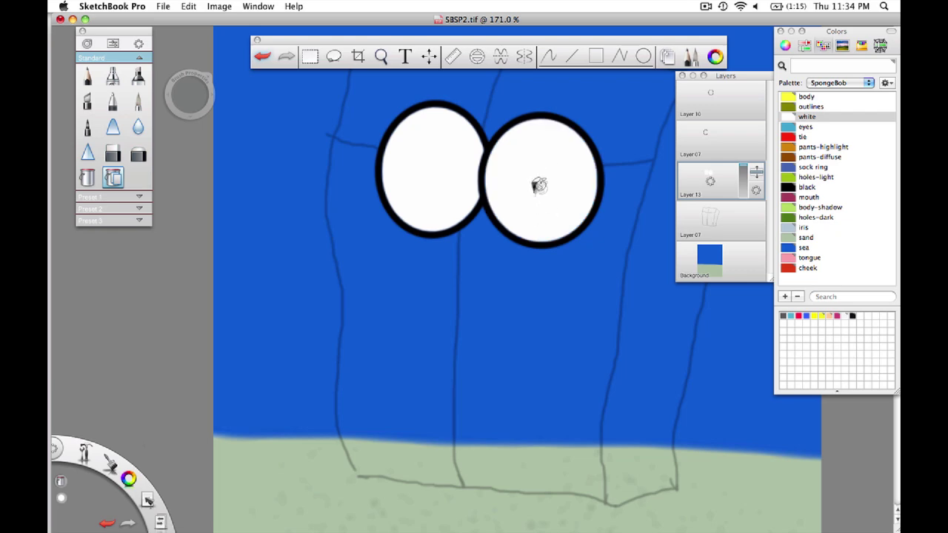
pyautogui.press('space')
pyautogui.moveTo(505, 215); pyautogui.dragTo(574, 126)
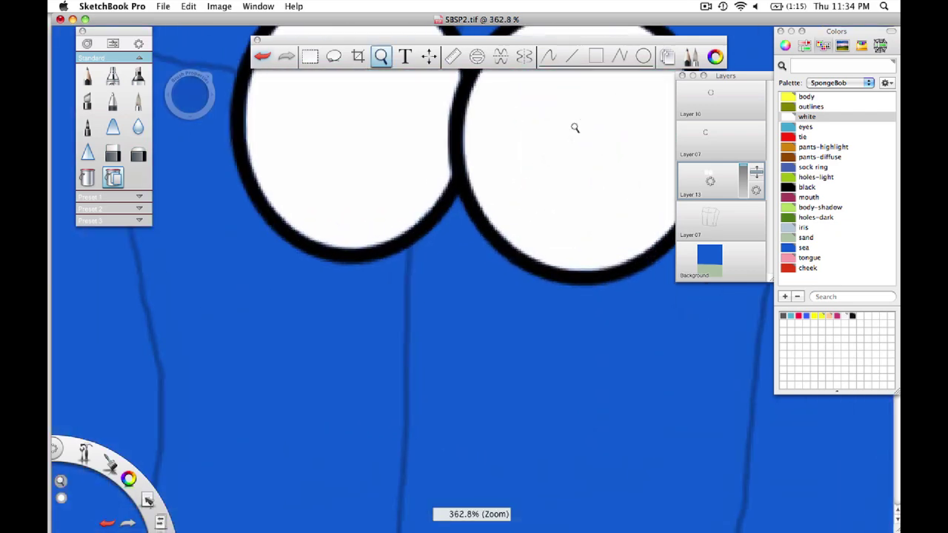
pyautogui.click(139, 103)
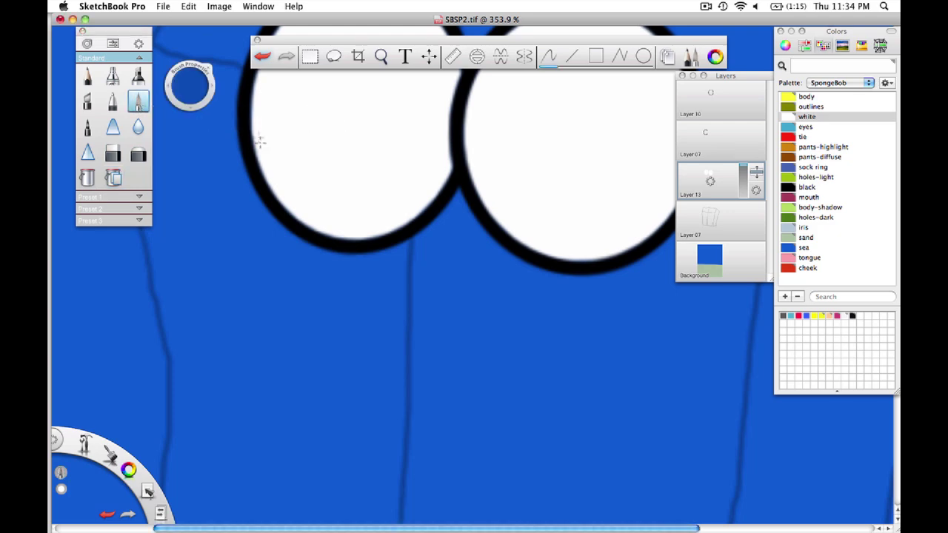
pyautogui.press('space')
pyautogui.moveTo(387, 186); pyautogui.dragTo(425, 330)
pyautogui.moveTo(282, 197)
pyautogui.mouseDown()
pyautogui.moveTo(308, 153)
pyautogui.moveTo(359, 121)
pyautogui.moveTo(437, 148)
pyautogui.mouseUp()
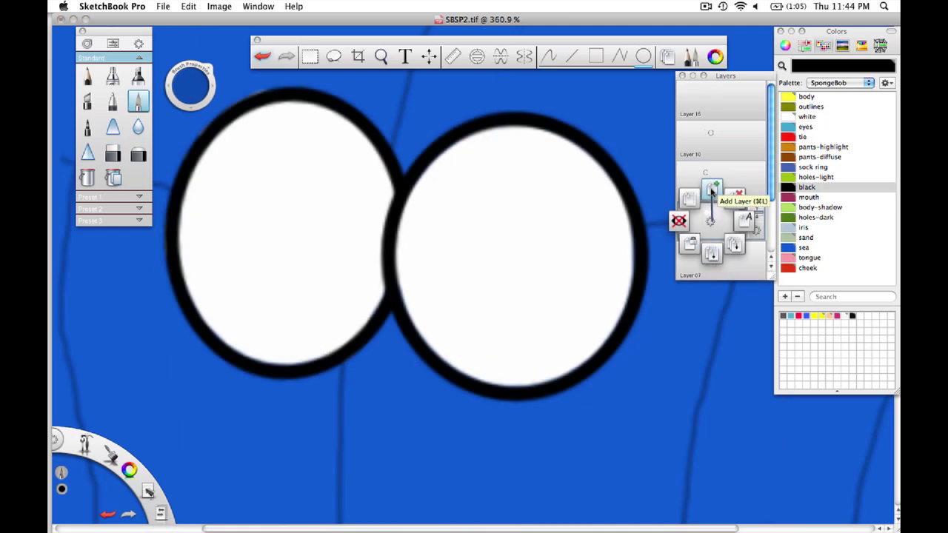
# On a new layer above the white fill, draw a black-outlined oval iris, fill it with the eyes color, and tilt it against the left eye's upper-left edge.
pyautogui.click(713, 190)
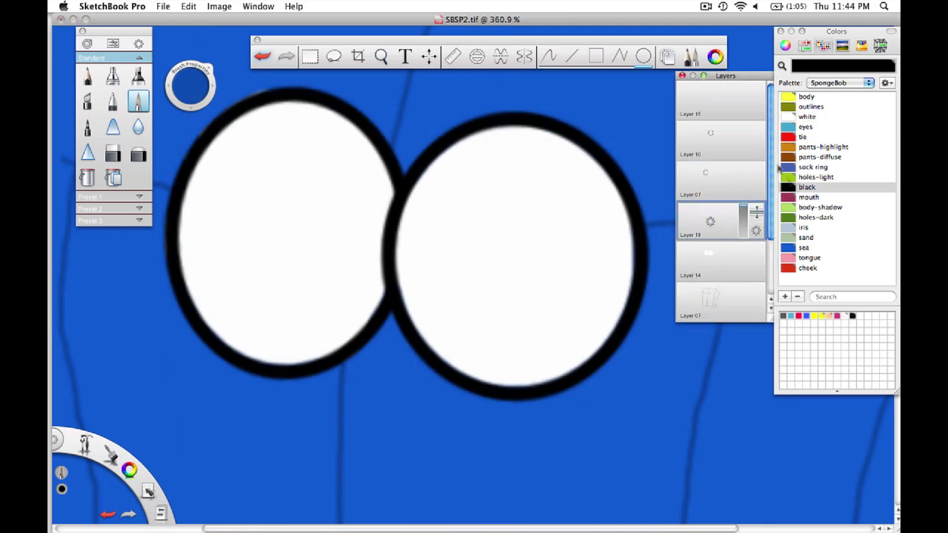
pyautogui.moveTo(237, 207); pyautogui.dragTo(198, 156)
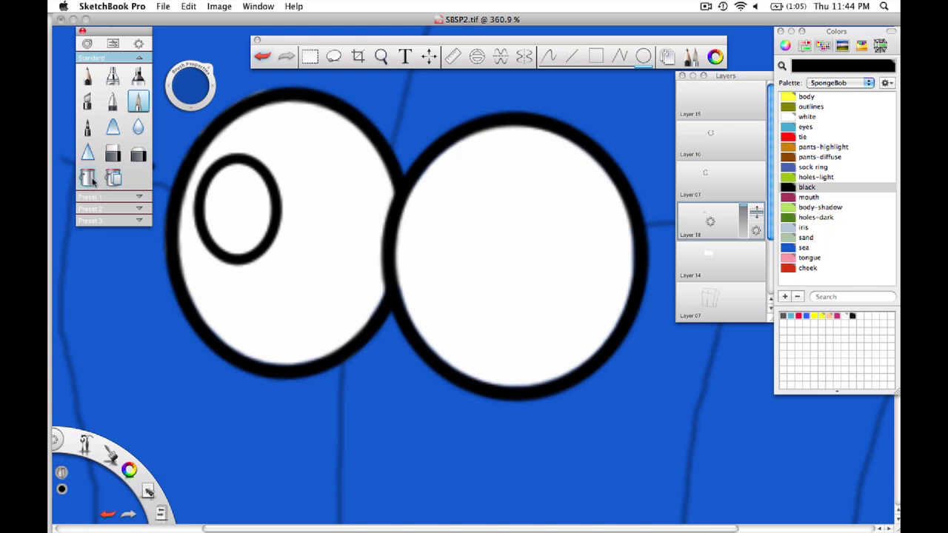
pyautogui.click(92, 179)
pyautogui.click(789, 128)
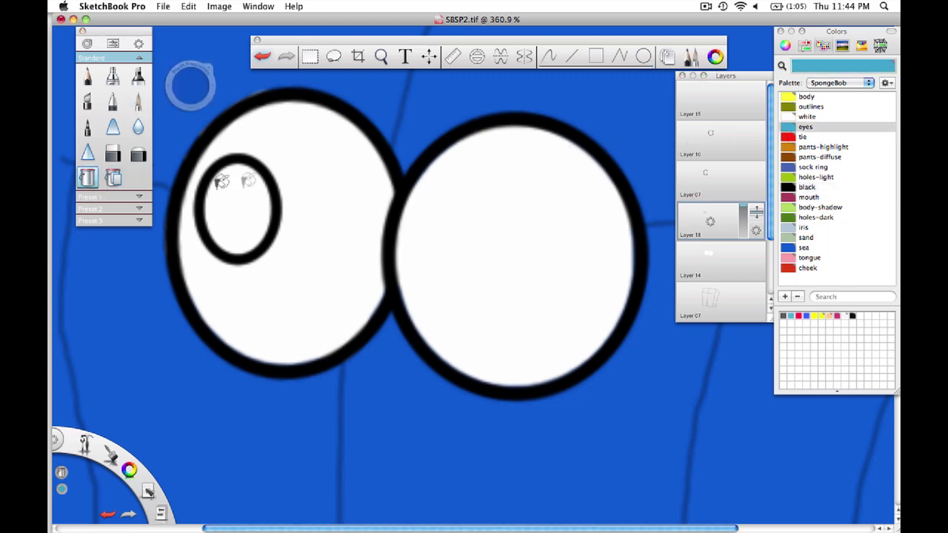
pyautogui.click(245, 200)
pyautogui.press('v')
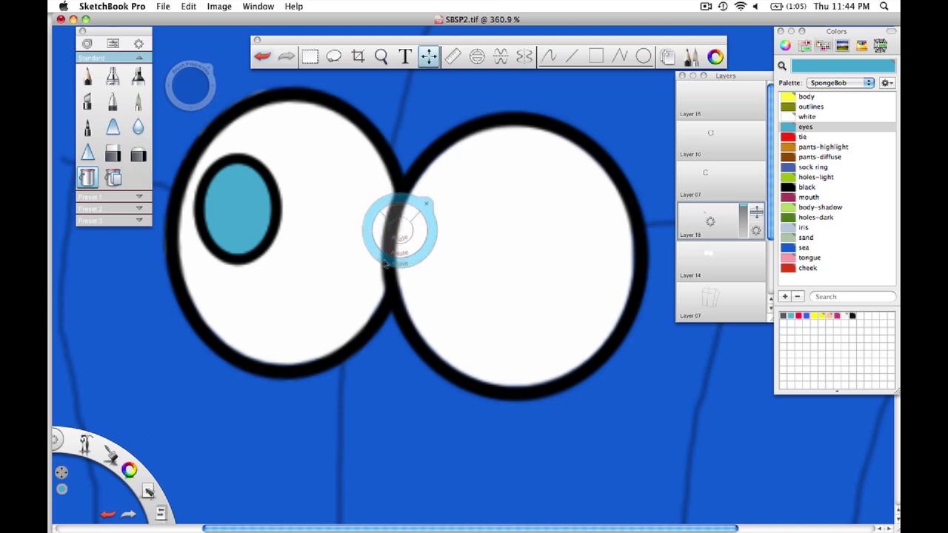
pyautogui.moveTo(386, 259)
pyautogui.mouseDown()
pyautogui.moveTo(380, 245)
pyautogui.moveTo(393, 220)
pyautogui.moveTo(447, 191)
pyautogui.moveTo(440, 223)
pyautogui.moveTo(387, 303)
pyautogui.moveTo(375, 248)
pyautogui.moveTo(383, 286)
pyautogui.moveTo(402, 259)
pyautogui.mouseUp()
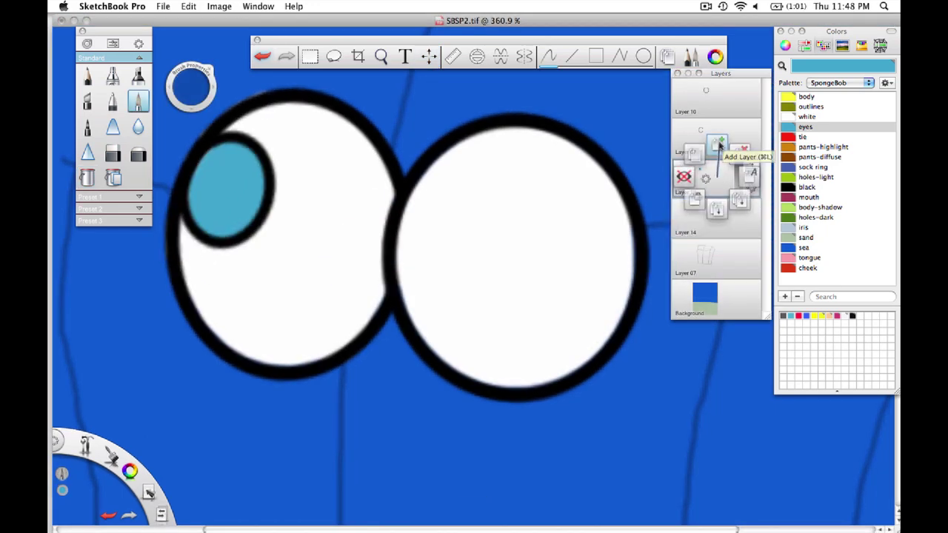
# Add a new layer above the iris and draw a small black ellipse inside the iris for the pupil.
pyautogui.click(717, 143)
pyautogui.click(806, 187)
pyautogui.click(643, 57)
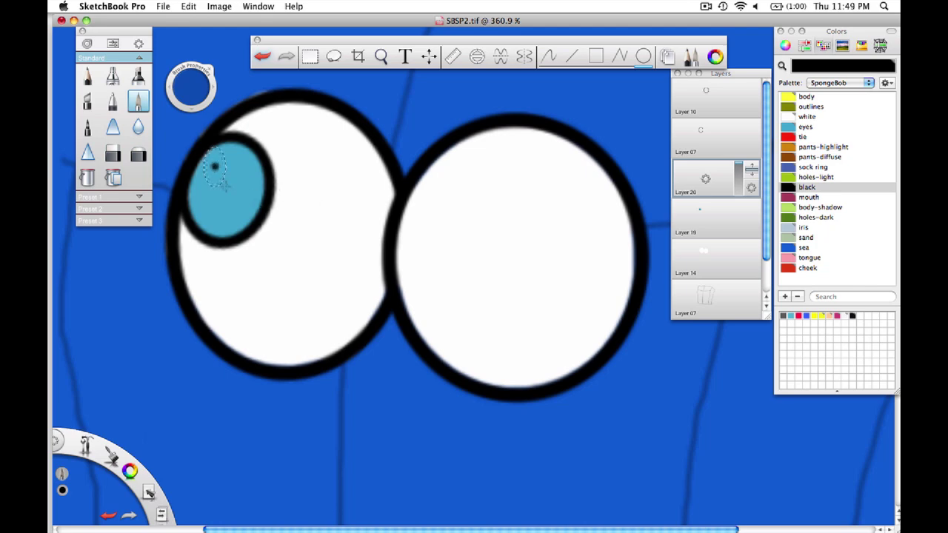
pyautogui.moveTo(223, 185); pyautogui.dragTo(242, 197)
pyautogui.click(147, 164)
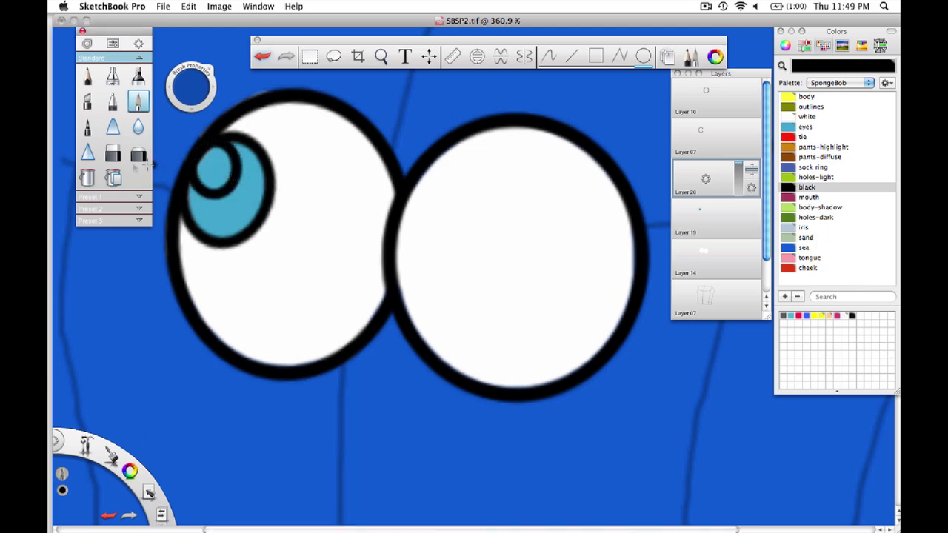
# Fill the pupil with black and transform it to sit tilted in the middle of the iris.
pyautogui.click(90, 175)
pyautogui.click(212, 158)
pyautogui.press('v')
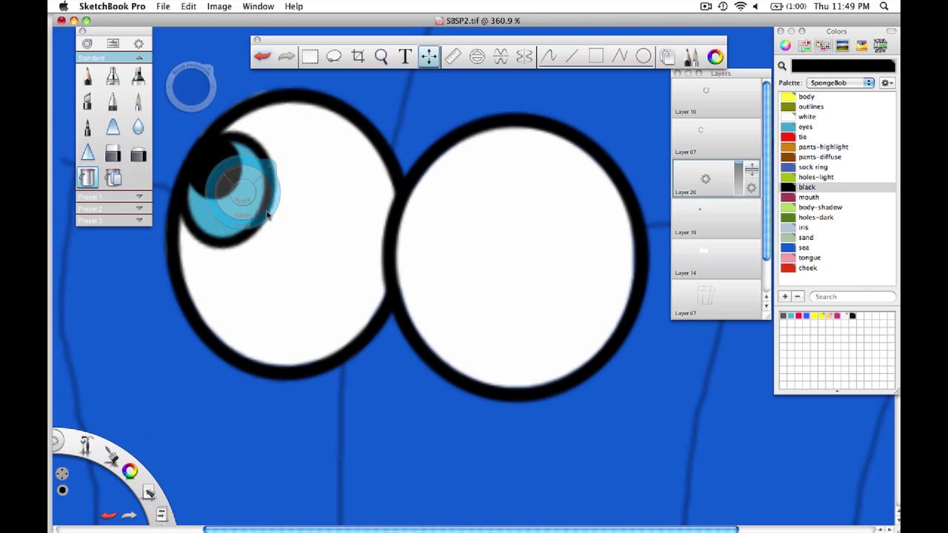
pyautogui.moveTo(259, 200); pyautogui.dragTo(278, 244)
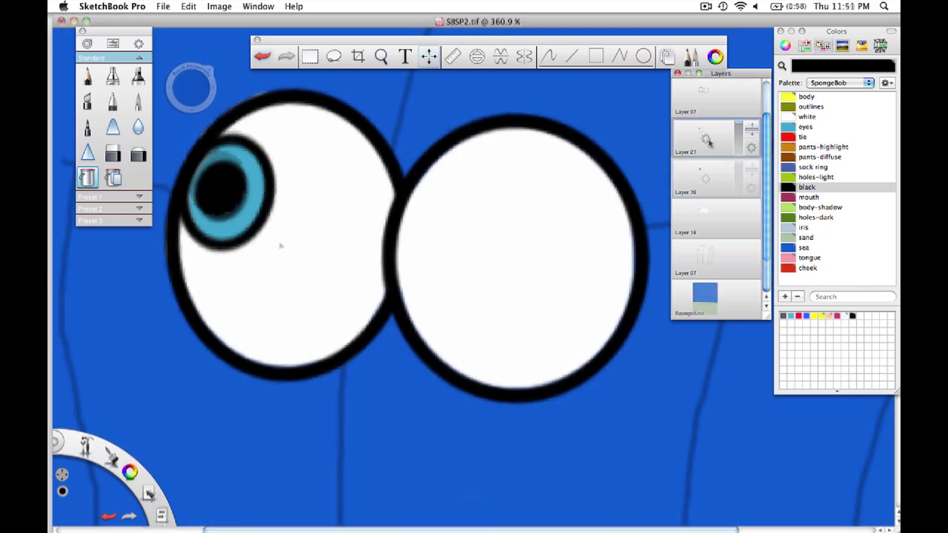
# Merge the pupil layer into the iris layer, duplicate the result, and move the copy to the inner edge of the right eye.
pyautogui.click(705, 139)
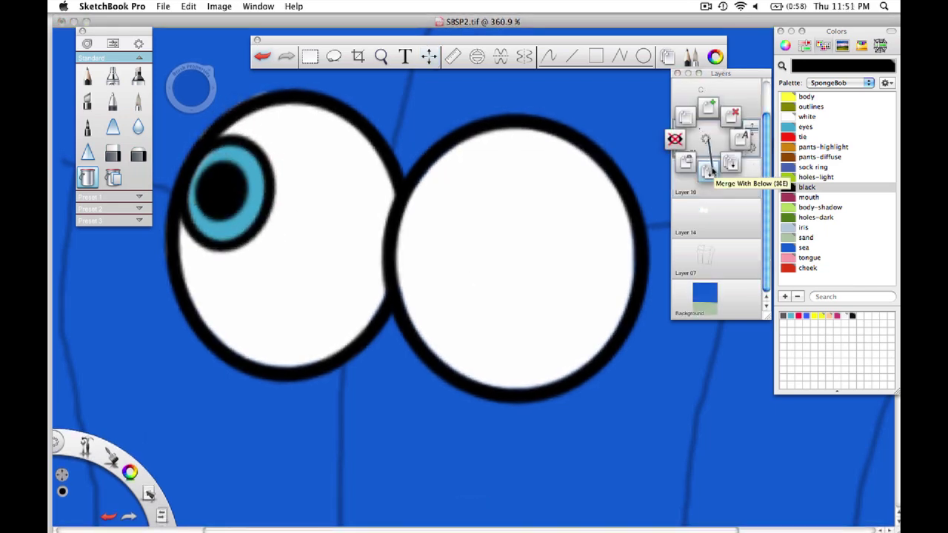
pyautogui.click(708, 171)
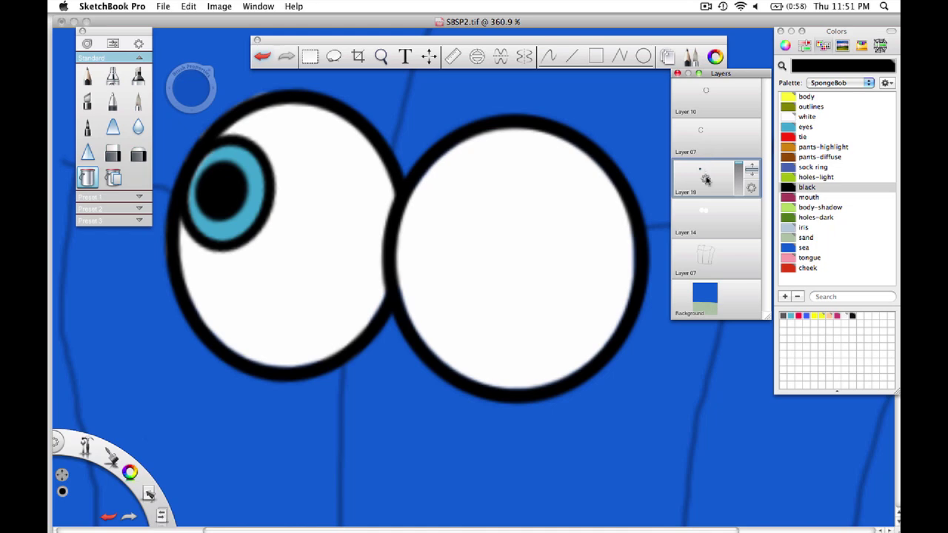
pyautogui.click(707, 177)
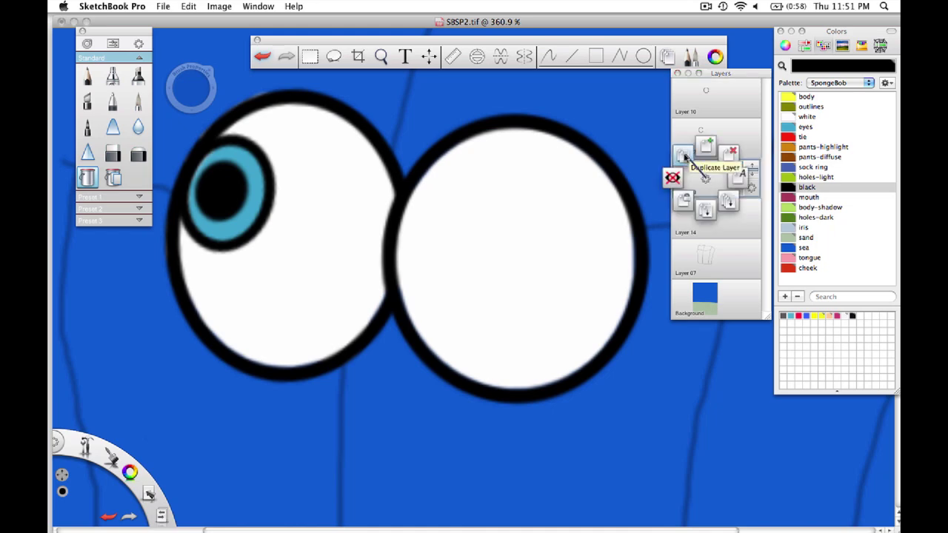
pyautogui.click(684, 157)
pyautogui.press('m')
pyautogui.moveTo(419, 259); pyautogui.dragTo(626, 298)
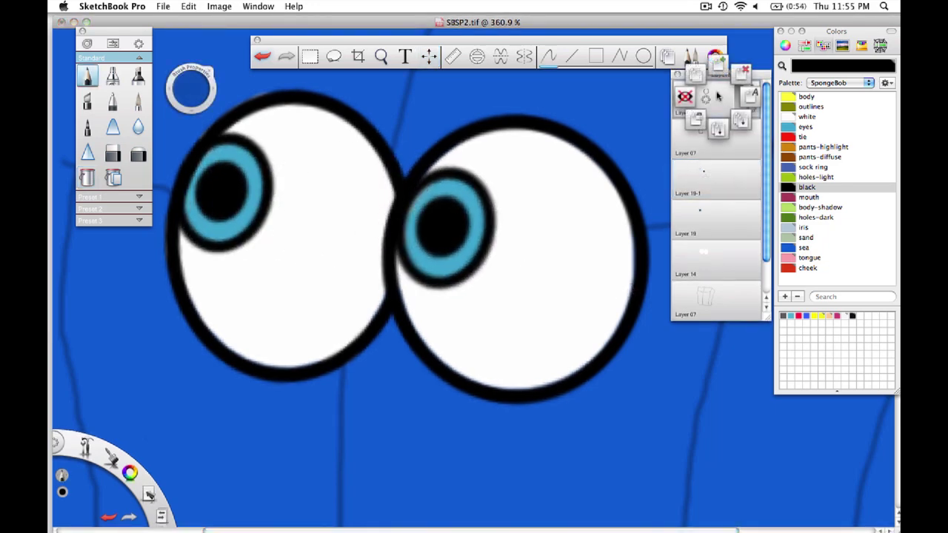
# Merge all the eye layers into one, and add a new layer between the eyes and the body sketch.
pyautogui.moveTo(719, 96); pyautogui.dragTo(714, 127)
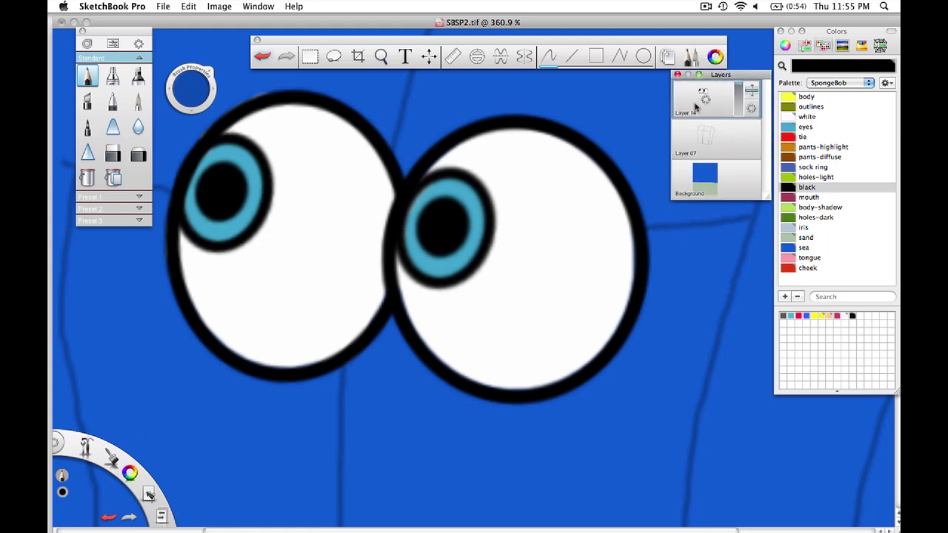
pyautogui.click(709, 104)
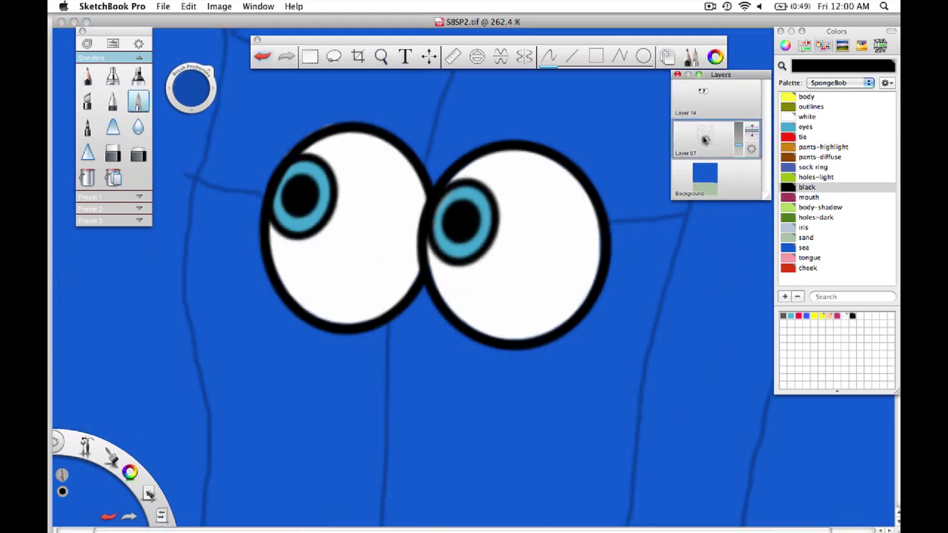
pyautogui.click(705, 138)
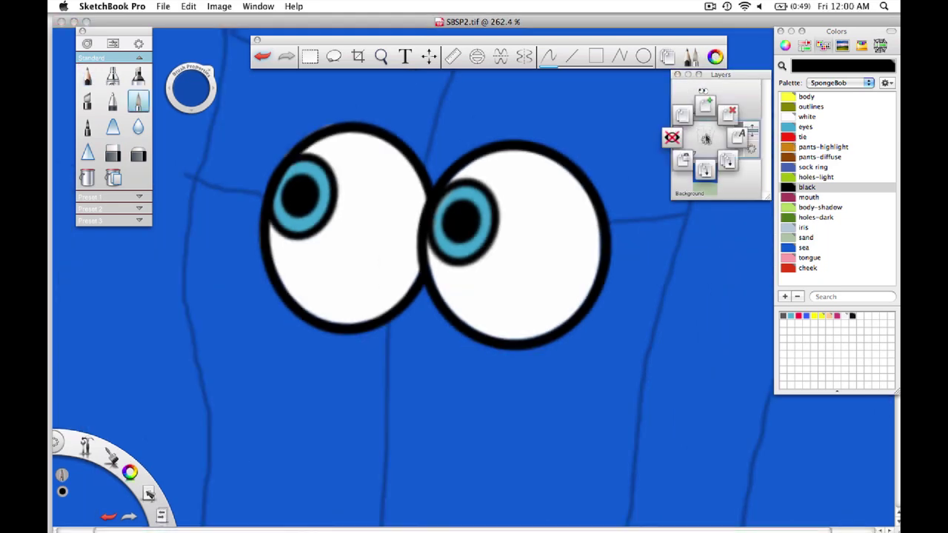
pyautogui.click(704, 108)
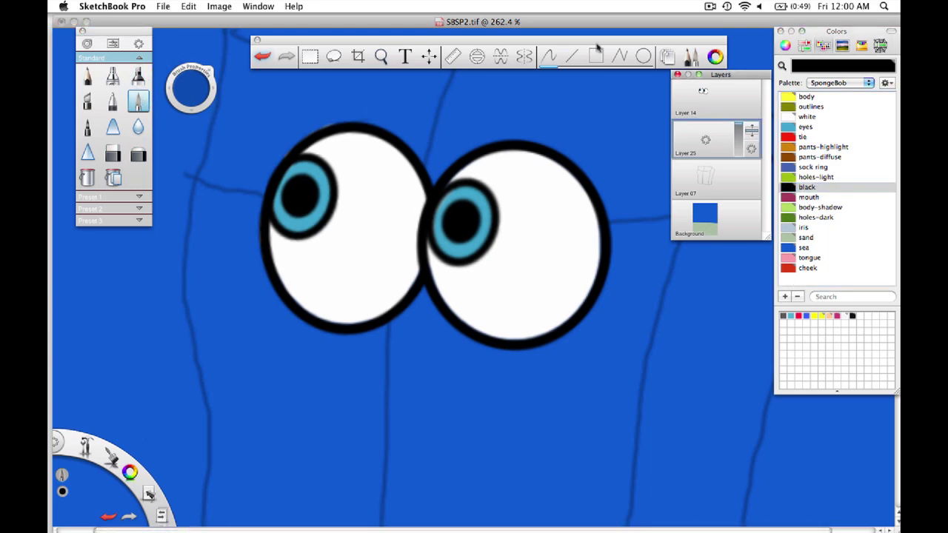
# Draw three short, thick black eyelashes above each eye with the straight line tool.
pyautogui.click(571, 56)
pyautogui.moveTo(533, 155); pyautogui.dragTo(543, 122)
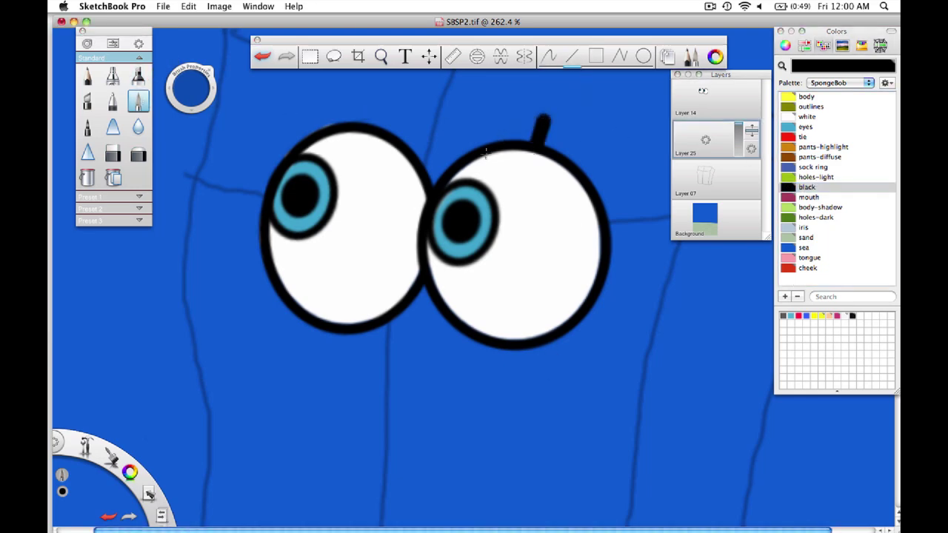
pyautogui.moveTo(482, 120); pyautogui.dragTo(481, 118)
pyautogui.moveTo(394, 138); pyautogui.dragTo(411, 116)
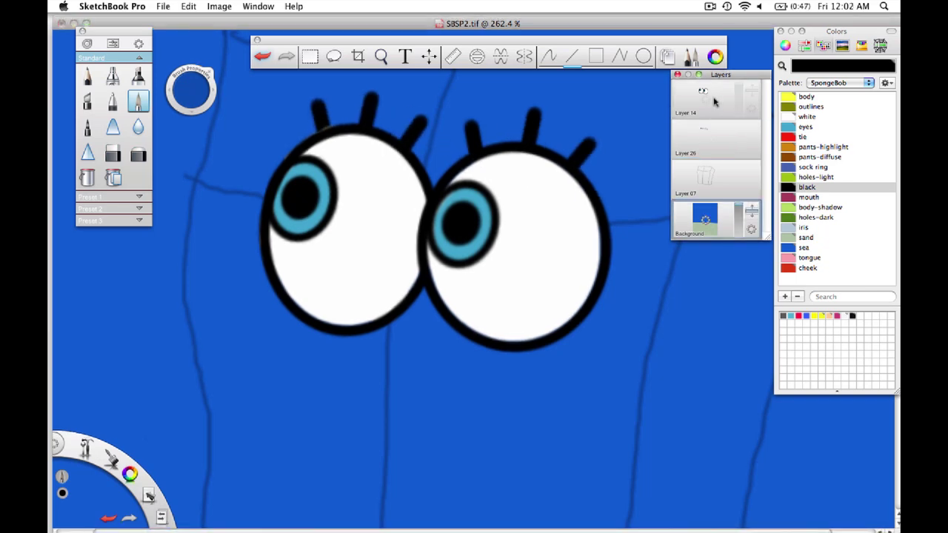
# Merge the eye layer with the eyelash layer and name the combined layer "eyes".
pyautogui.moveTo(712, 104); pyautogui.dragTo(717, 142)
pyautogui.moveTo(712, 104); pyautogui.dragTo(732, 94)
pyautogui.write('eyes')
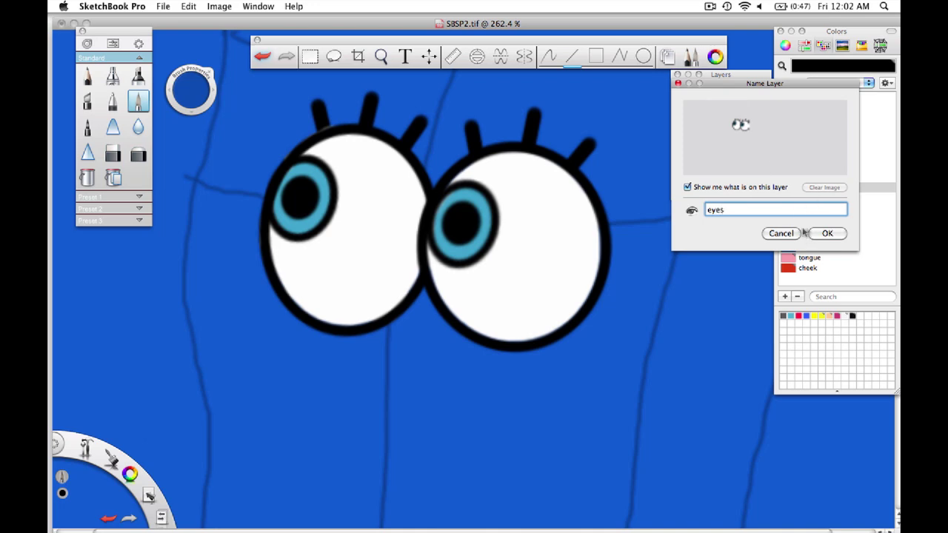
pyautogui.click(827, 233)
# Add a layer above the eyes and draw the nose outline freehand in black below the left eye.
pyautogui.press('space')
pyautogui.moveTo(550, 239); pyautogui.dragTo(470, 328)
pyautogui.moveTo(716, 108); pyautogui.dragTo(717, 70)
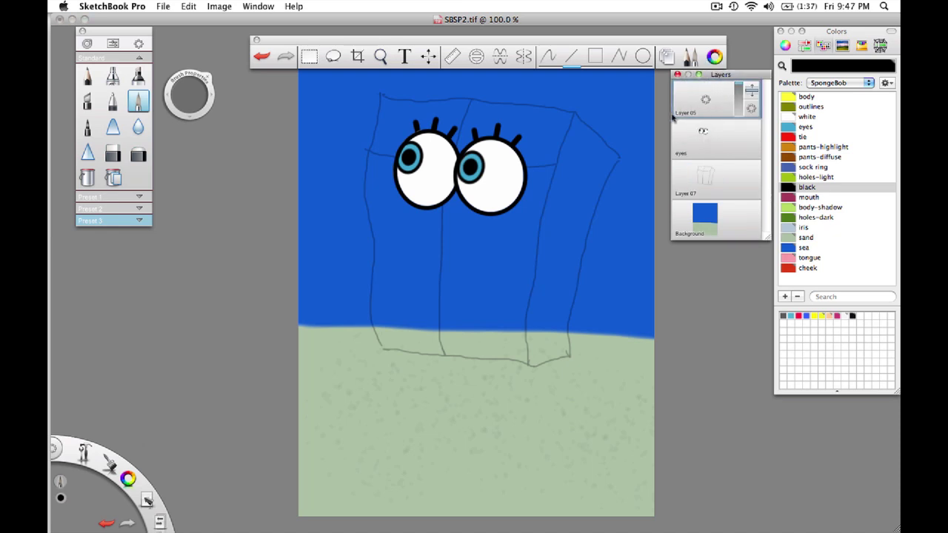
pyautogui.click(113, 101)
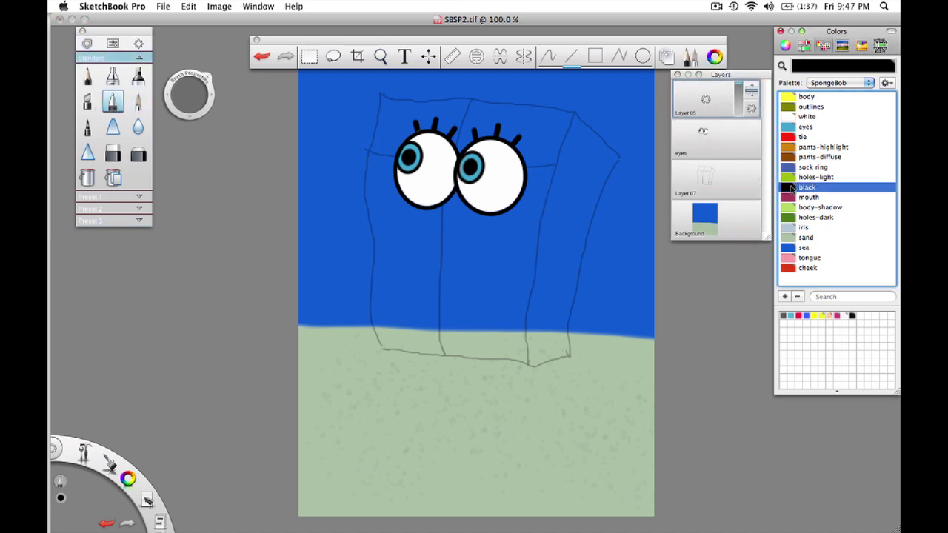
pyautogui.click(547, 58)
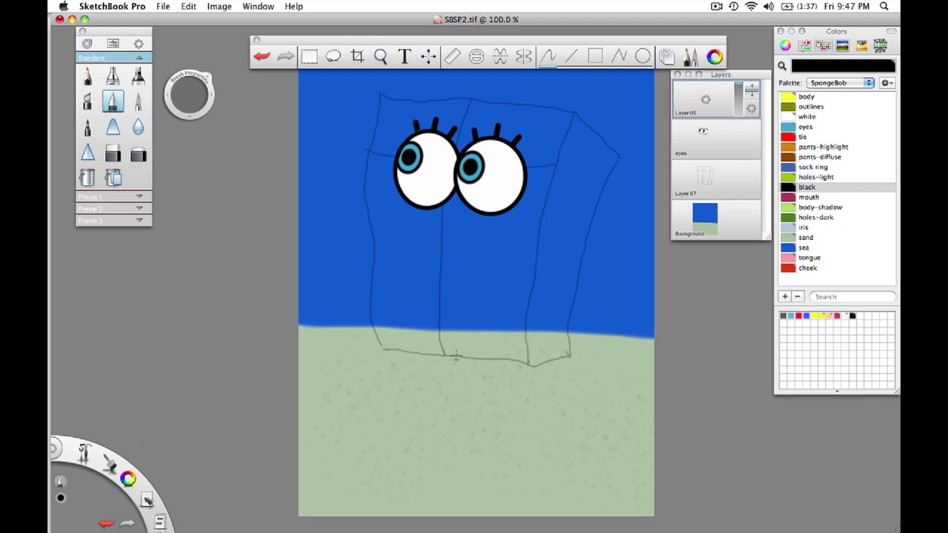
pyautogui.press('b')
pyautogui.press('space')
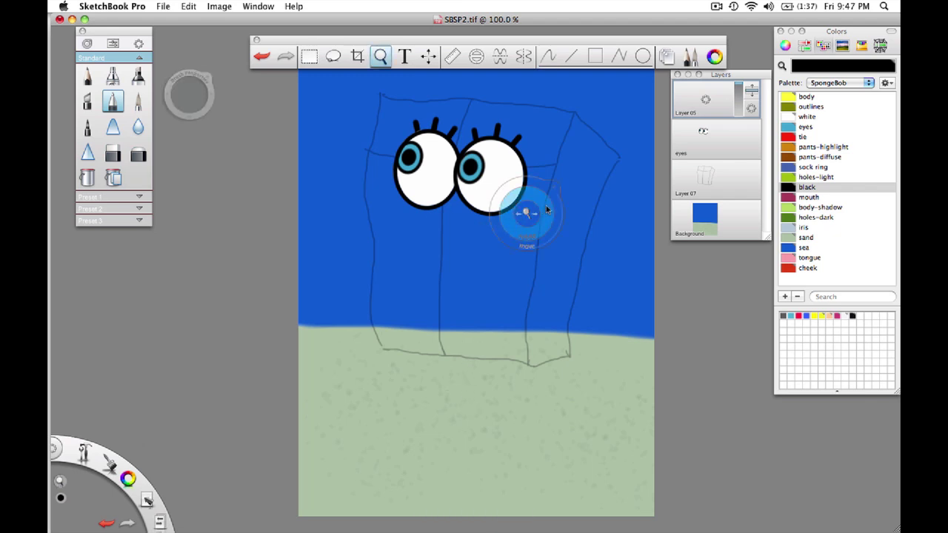
pyautogui.moveTo(546, 205)
pyautogui.mouseDown()
pyautogui.moveTo(536, 192)
pyautogui.moveTo(508, 205)
pyautogui.moveTo(494, 230)
pyautogui.mouseUp()
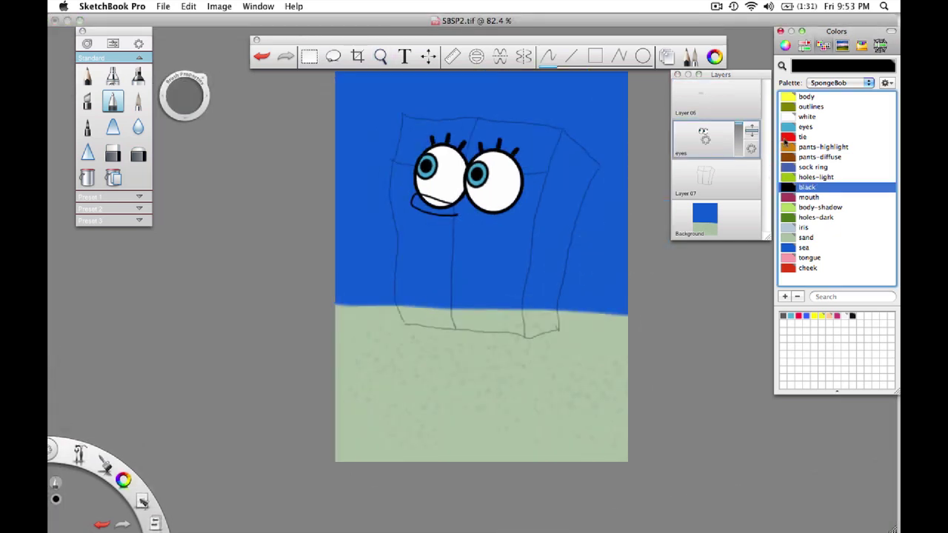
# Add a new top layer, and set up the Chisel Tip Pen in the cheek color with size 5.1 and slant 60°.
pyautogui.moveTo(706, 104); pyautogui.dragTo(709, 70)
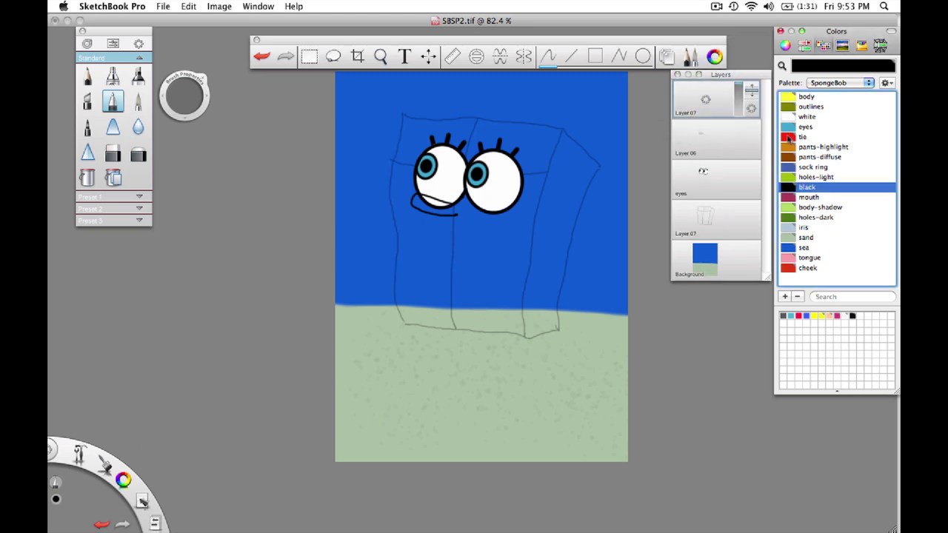
pyautogui.click(788, 270)
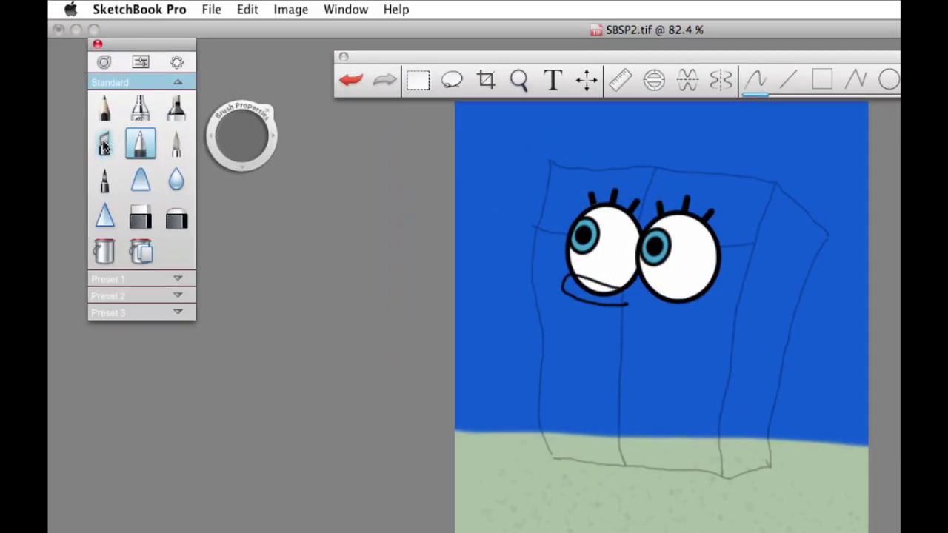
pyautogui.click(104, 146)
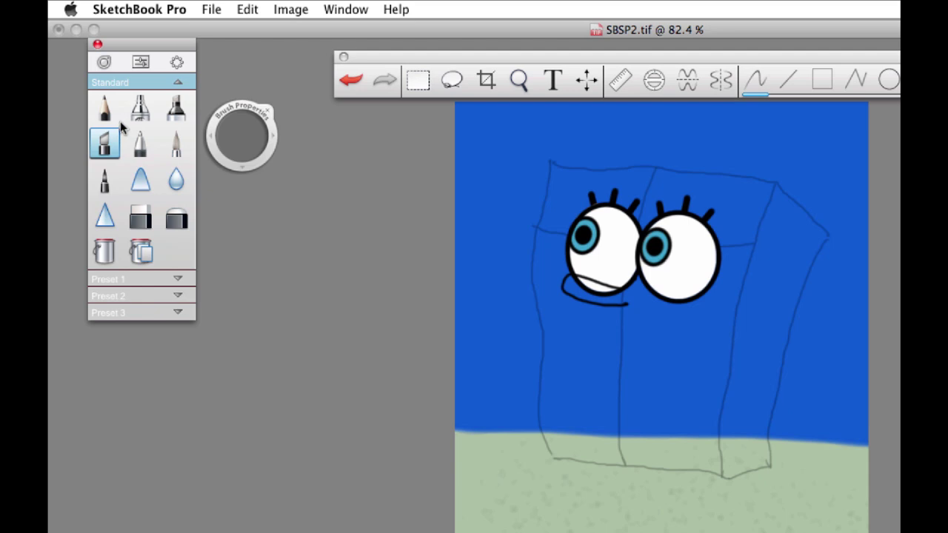
pyautogui.click(142, 64)
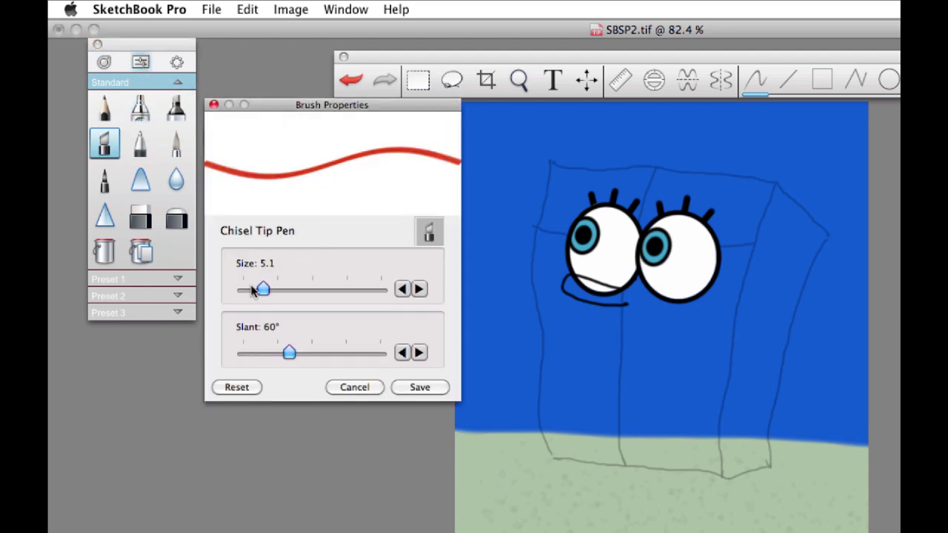
pyautogui.moveTo(268, 292); pyautogui.dragTo(268, 292)
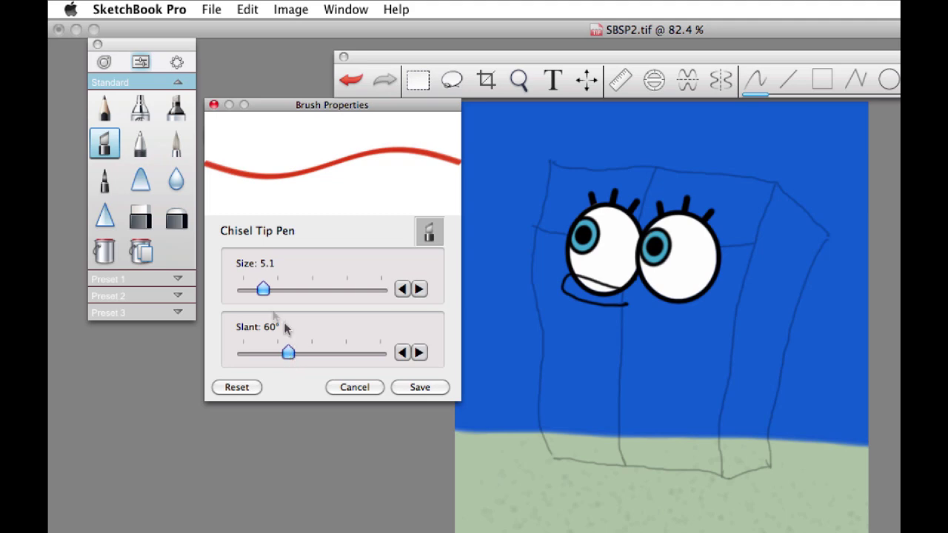
pyautogui.click(419, 387)
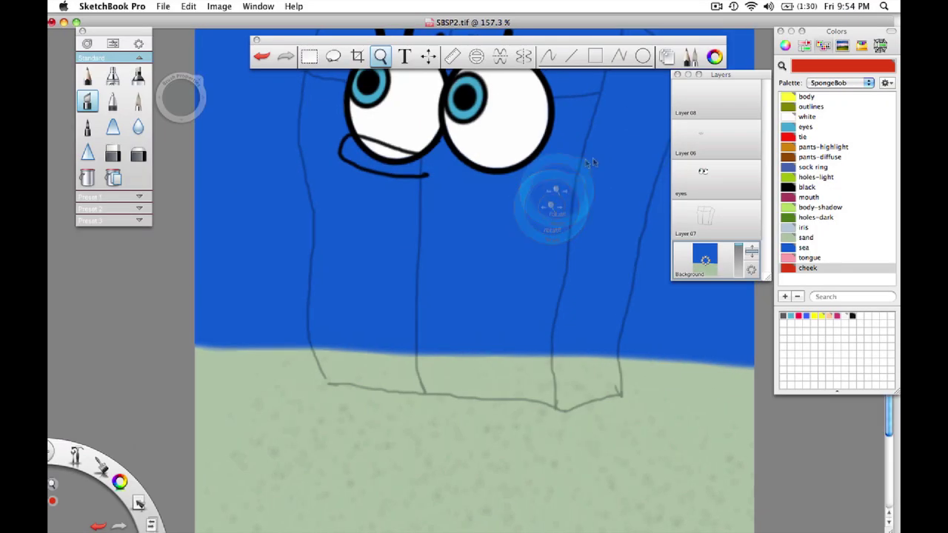
# Draw the red cheek arc at the lower edge of the right eye and dot three freckles inside it with the paintbrush.
pyautogui.moveTo(541, 190); pyautogui.dragTo(522, 161)
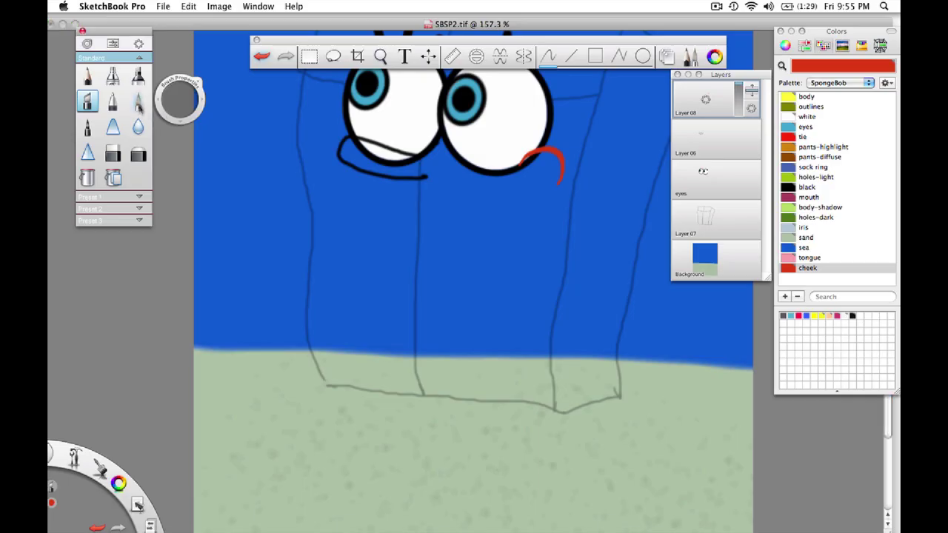
pyautogui.click(138, 101)
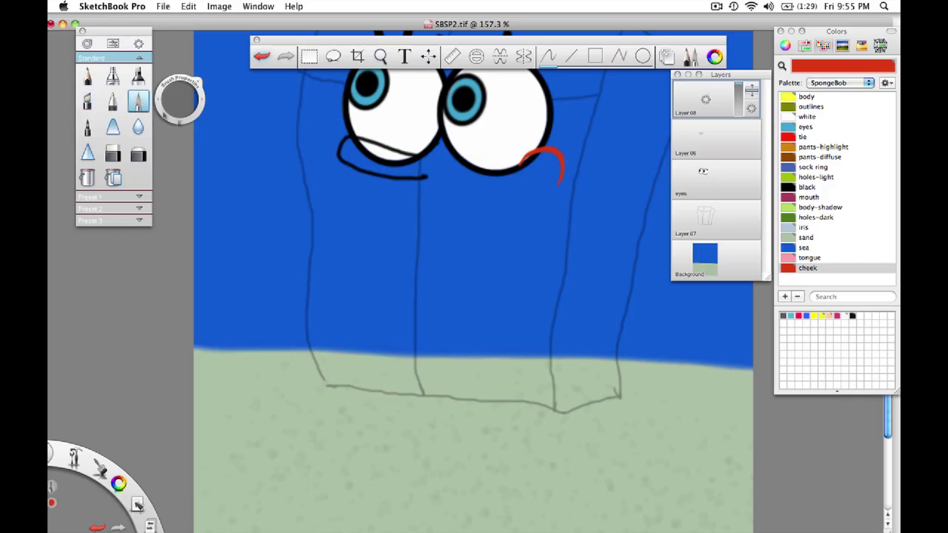
pyautogui.press('b')
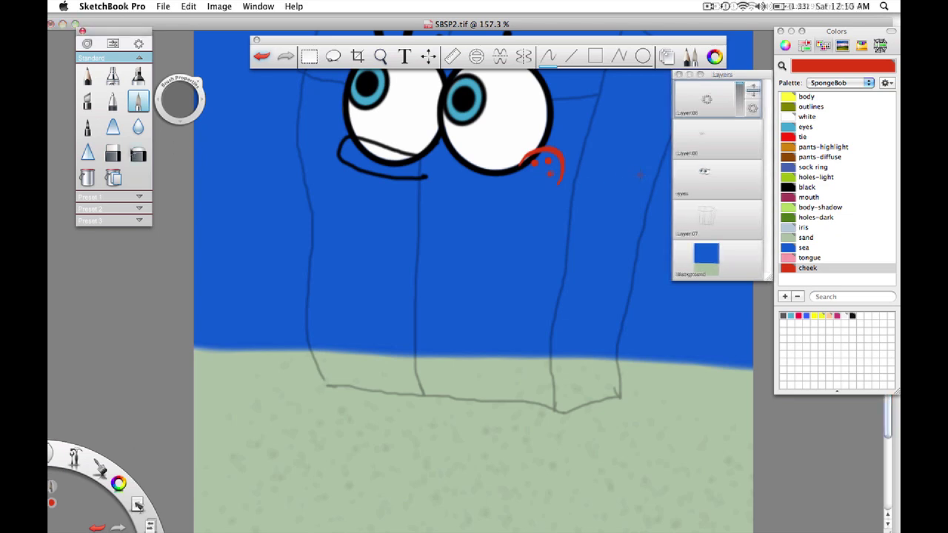
# On the eyes layer, erase the parts of the eyes that overlap the nose and the cheek.
pyautogui.press('e')
pyautogui.click(762, 110)
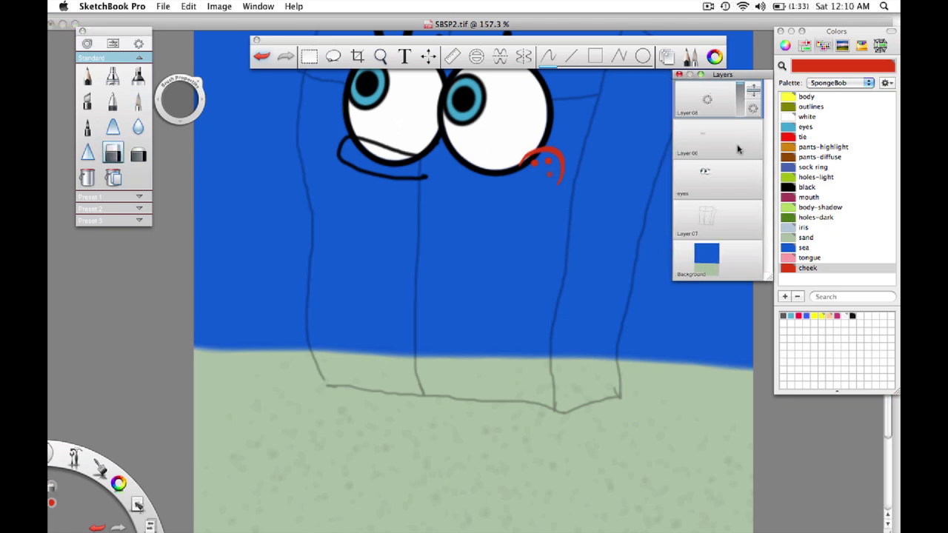
pyautogui.click(728, 176)
pyautogui.moveTo(375, 150)
pyautogui.mouseDown()
pyautogui.moveTo(353, 144)
pyautogui.moveTo(411, 155)
pyautogui.mouseUp()
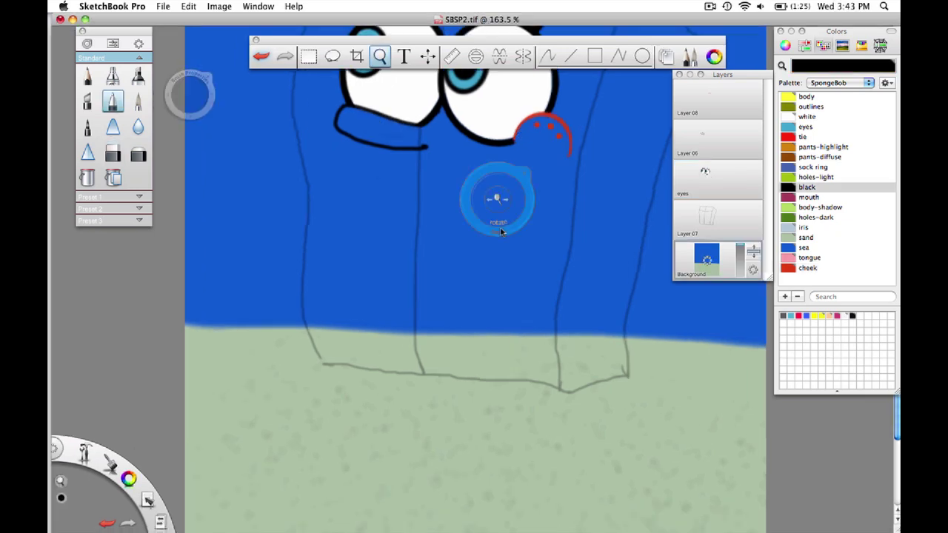
# Add a new top layer and draw the open smiling mouth with two front teeth in black outline.
pyautogui.moveTo(495, 199); pyautogui.dragTo(436, 259)
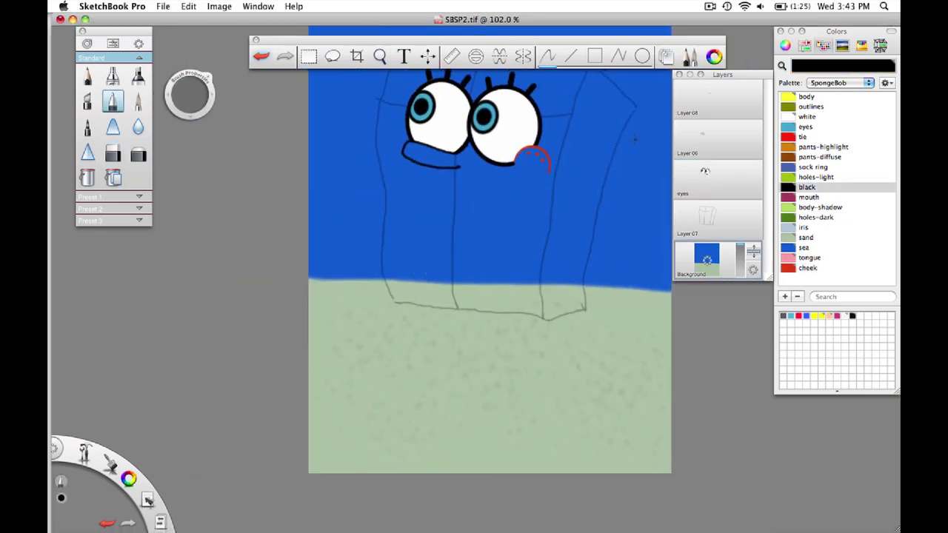
pyautogui.click(697, 92)
pyautogui.moveTo(706, 99); pyautogui.dragTo(697, 83)
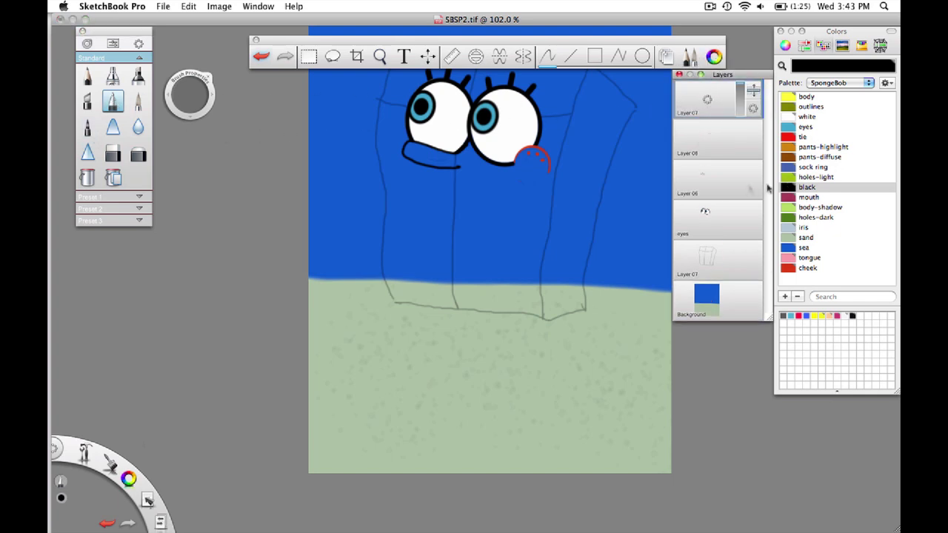
pyautogui.press('b')
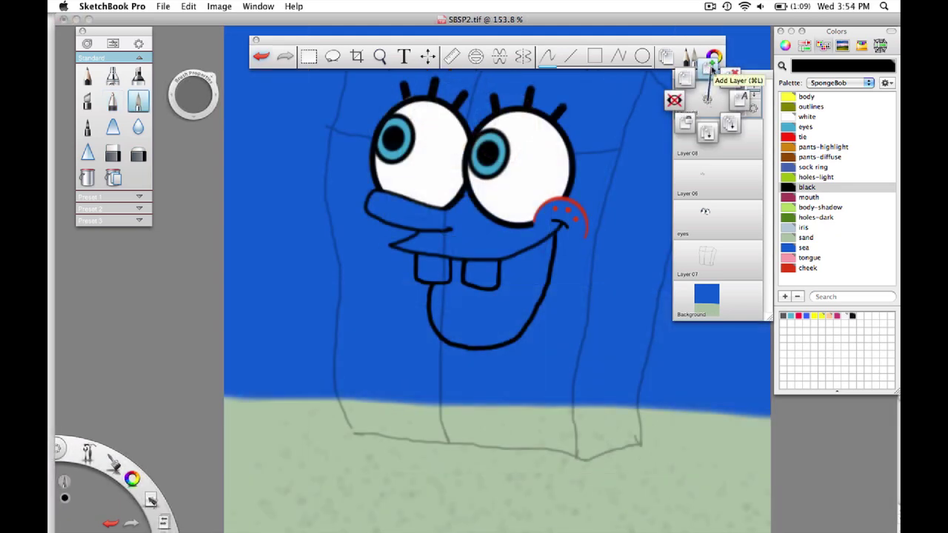
# Add a layer beneath the mouth outline and draw the tongue's contour in the mouth color.
pyautogui.click(754, 88)
pyautogui.moveTo(753, 88); pyautogui.dragTo(753, 144)
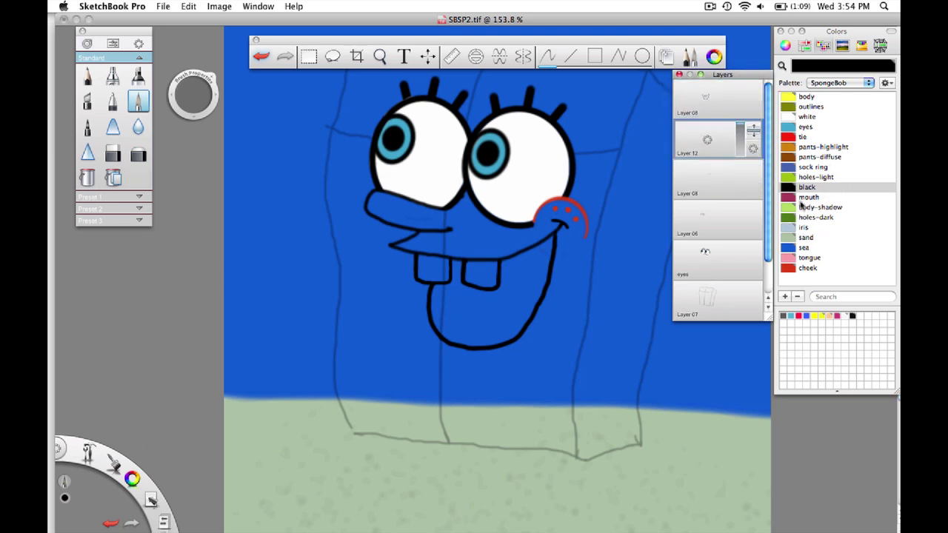
pyautogui.click(791, 198)
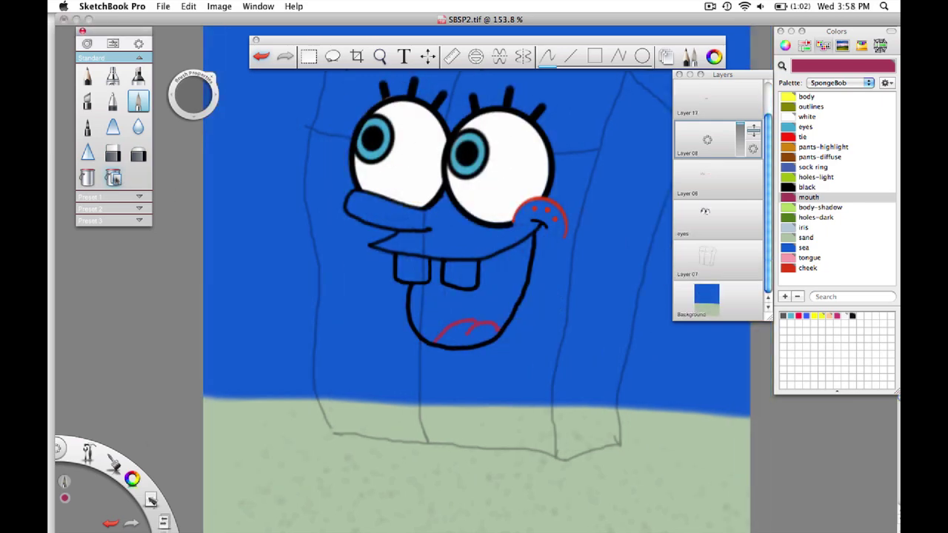
# Fill the inside of the mouth with the mouth color and the tongue with the tongue pink.
pyautogui.click(508, 293)
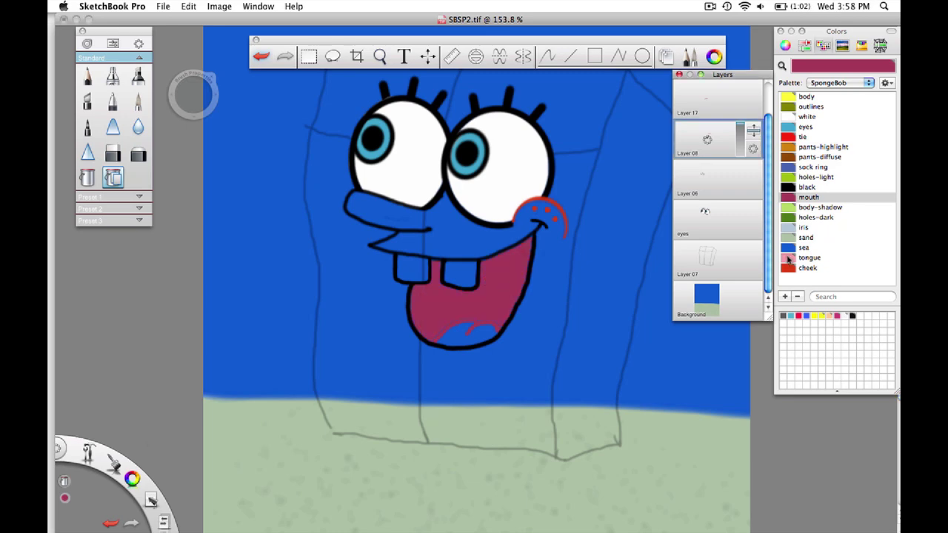
pyautogui.click(789, 259)
pyautogui.click(463, 331)
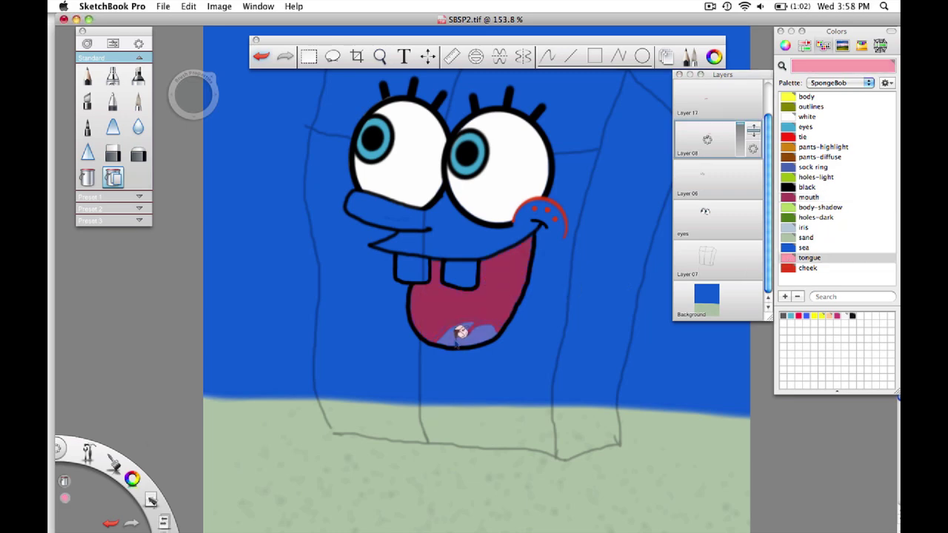
# Touch up the mouth interior with the mouth color and draw a wavy tongue-pink chin line below the mouth.
pyautogui.click(137, 101)
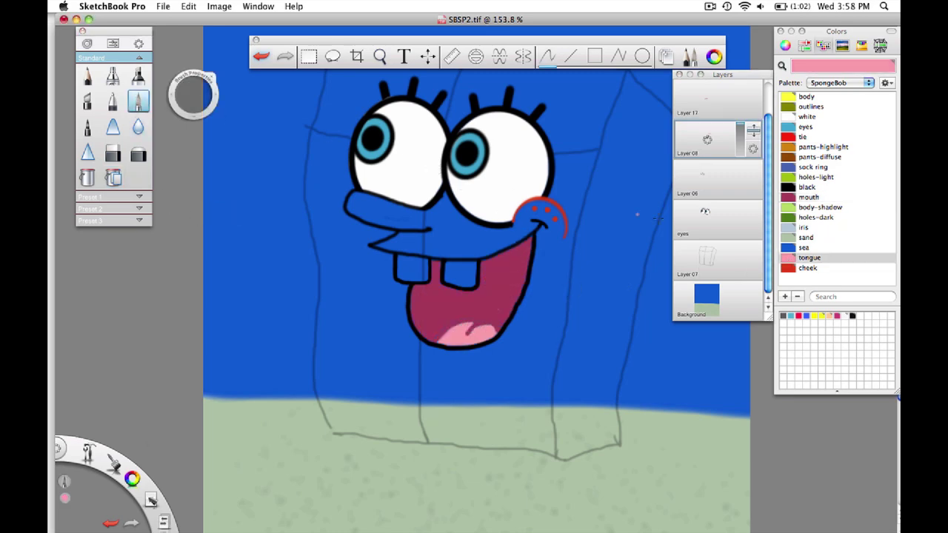
pyautogui.click(807, 197)
pyautogui.moveTo(472, 295)
pyautogui.mouseDown()
pyautogui.moveTo(501, 258)
pyautogui.moveTo(632, 158)
pyautogui.mouseUp()
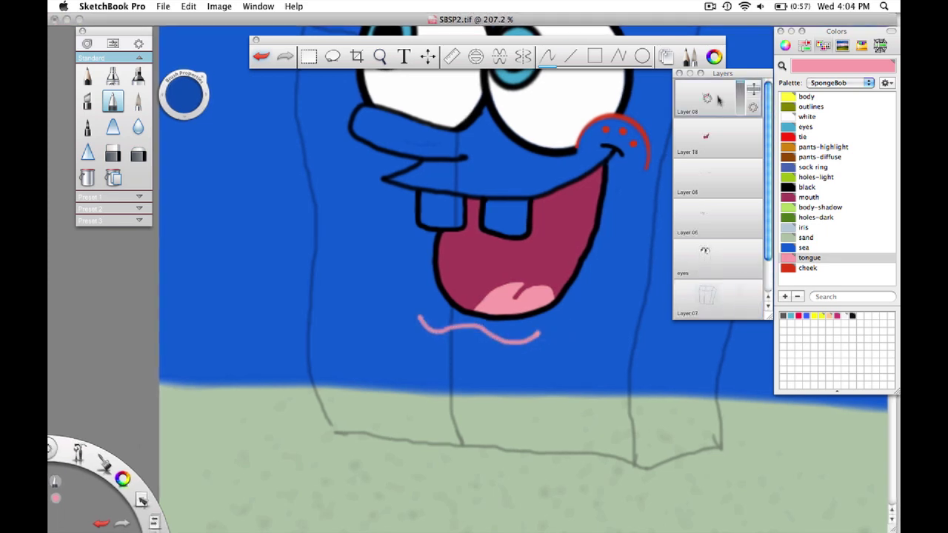
# Merge the mouth outline layer into the mouth color layer and fill both front teeth with white.
pyautogui.moveTo(717, 99); pyautogui.dragTo(719, 132)
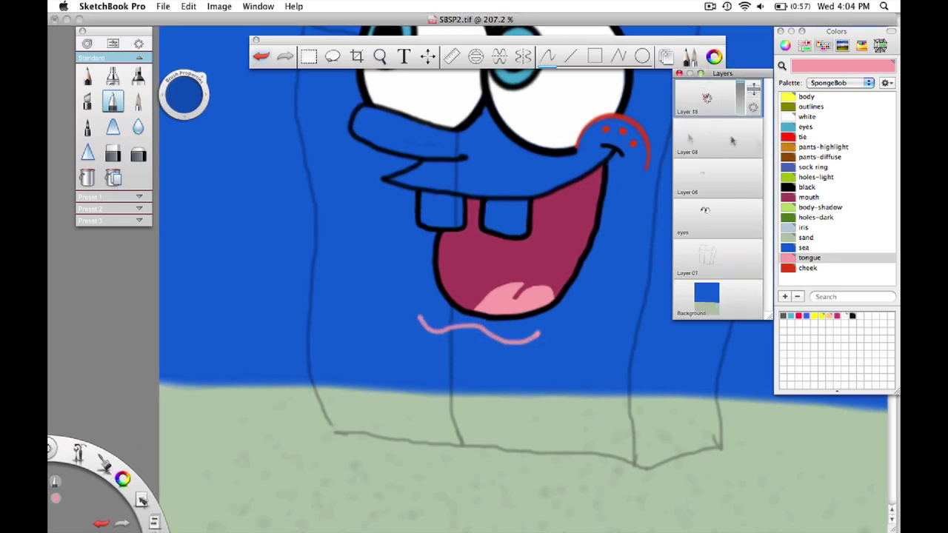
pyautogui.click(84, 179)
pyautogui.click(788, 118)
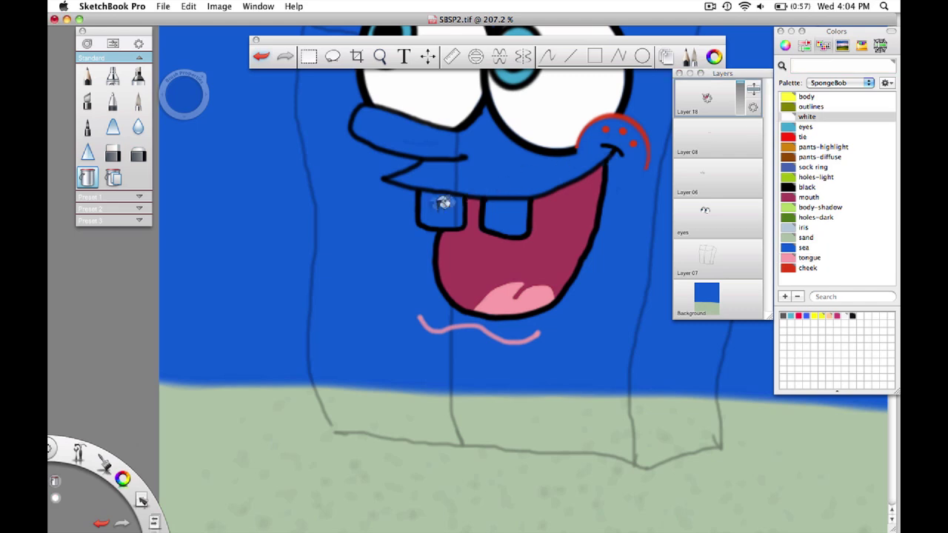
pyautogui.click(443, 208)
# Merge the mouth, cheek, nose and eyes layers into one and name it "face".
pyautogui.moveTo(709, 96); pyautogui.dragTo(708, 131)
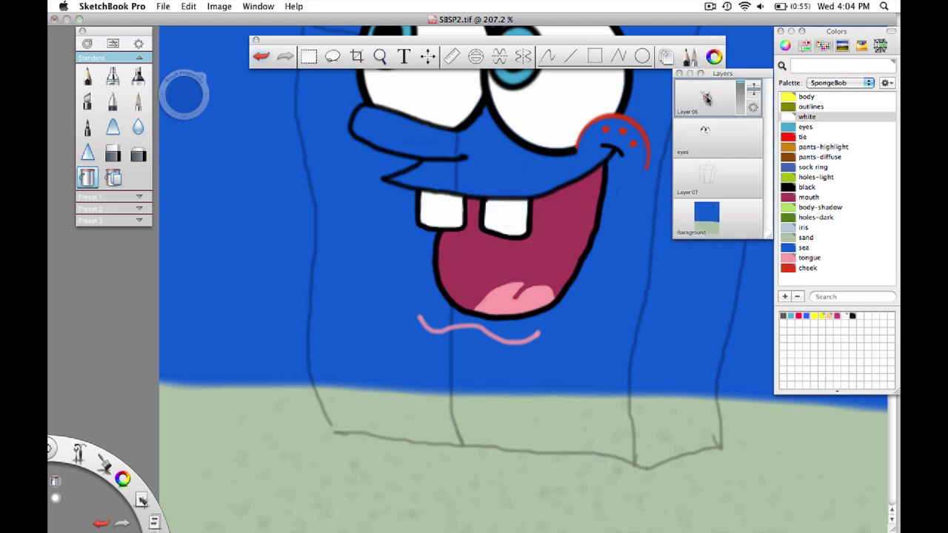
pyautogui.moveTo(708, 98); pyautogui.dragTo(741, 112)
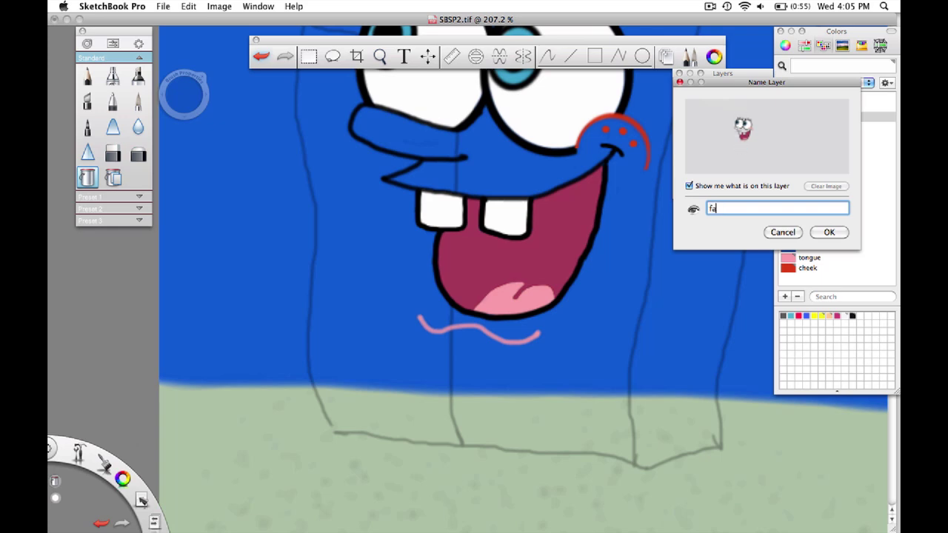
pyautogui.click(829, 233)
# Add a new top layer with the paintbrush set to the outlines color, and hide the Background layer.
pyautogui.press('space')
pyautogui.moveTo(578, 296); pyautogui.dragTo(463, 296)
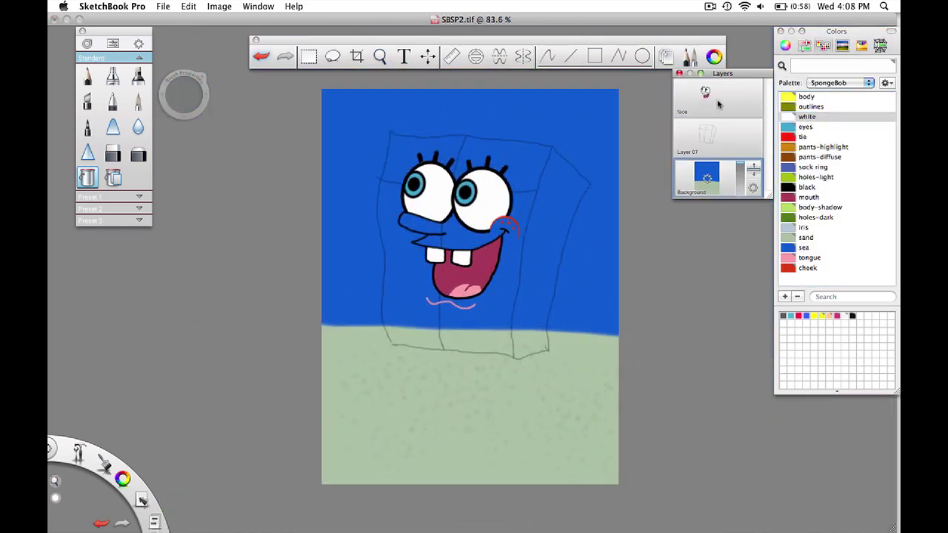
pyautogui.moveTo(718, 100); pyautogui.dragTo(718, 72)
pyautogui.click(138, 103)
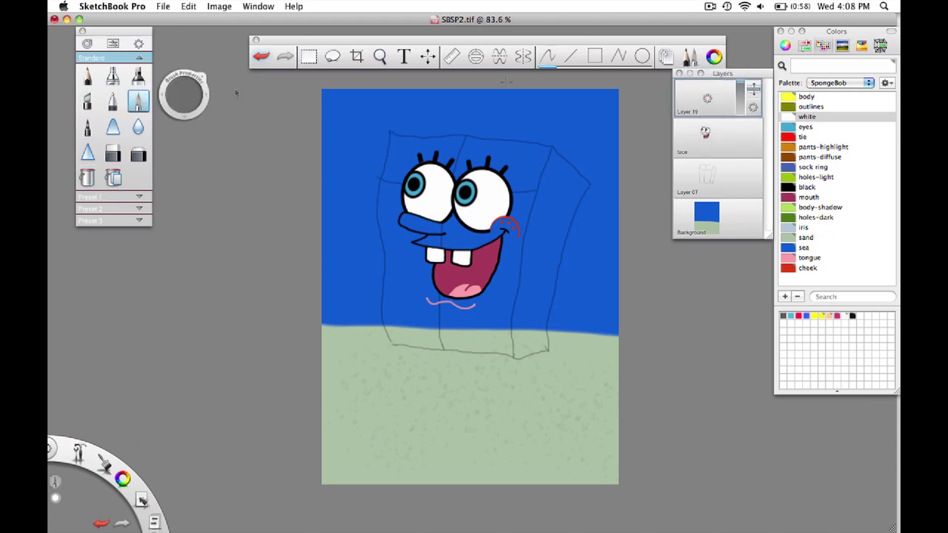
pyautogui.click(796, 109)
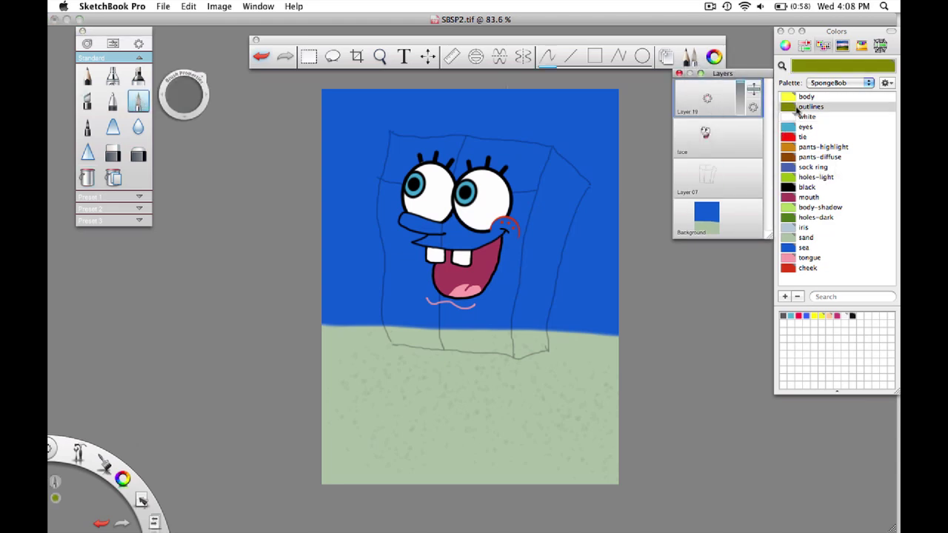
pyautogui.press('b')
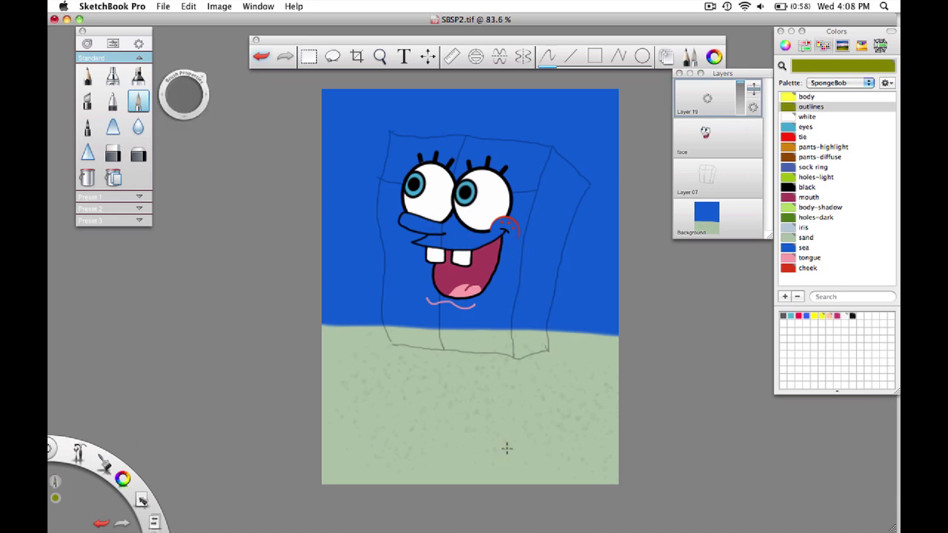
pyautogui.moveTo(707, 217); pyautogui.dragTo(701, 181)
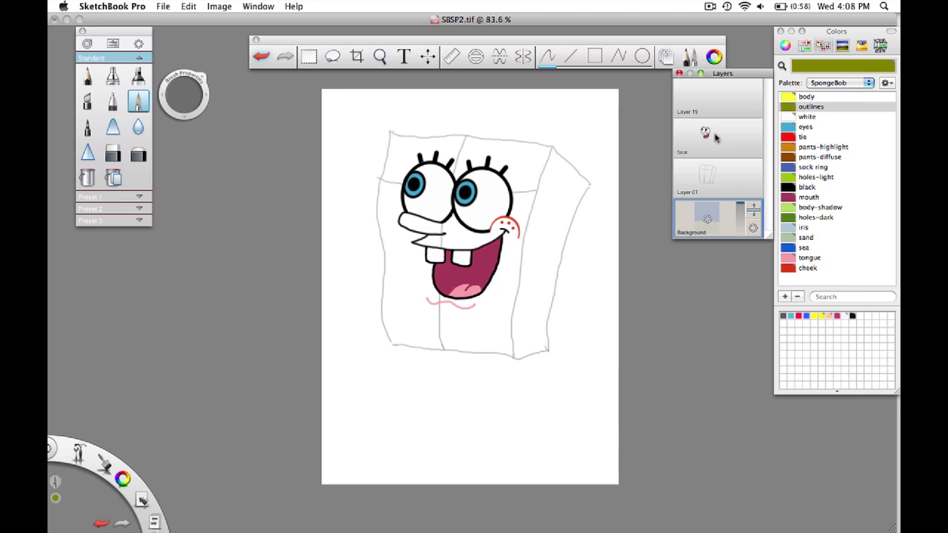
# Hide the face layer and trace the sponge's front face with wavy lines in the outlines color on the new layer.
pyautogui.moveTo(715, 137); pyautogui.dragTo(681, 134)
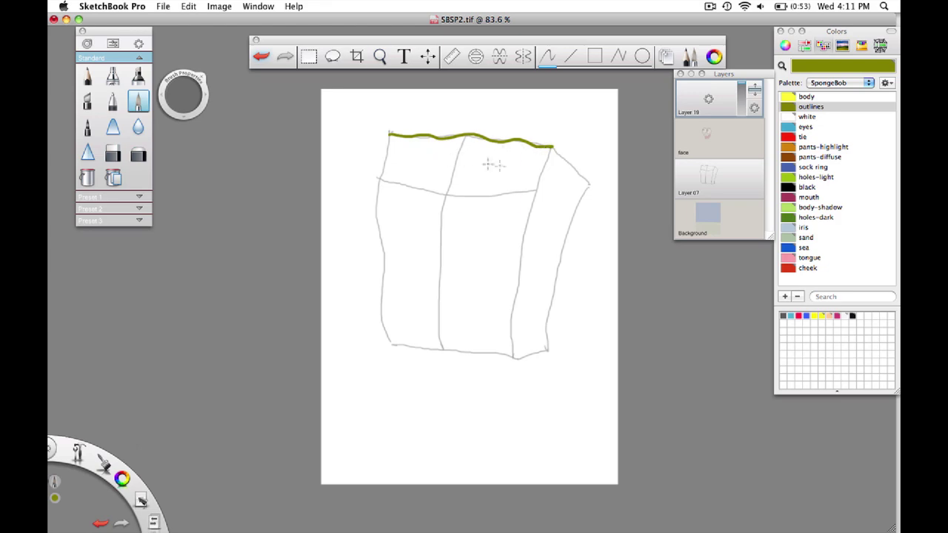
pyautogui.press('space')
pyautogui.moveTo(501, 197); pyautogui.dragTo(470, 280)
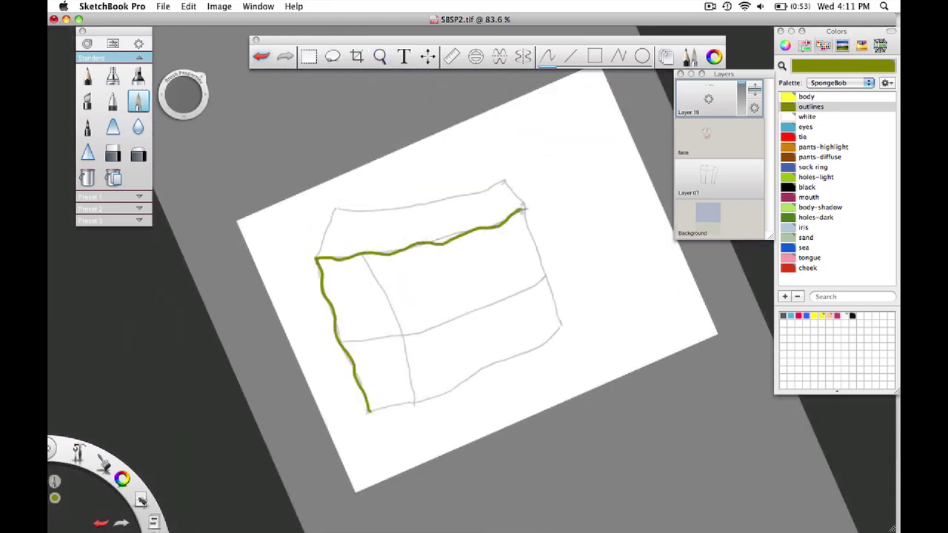
pyautogui.press('space')
pyautogui.moveTo(592, 216); pyautogui.dragTo(417, 202)
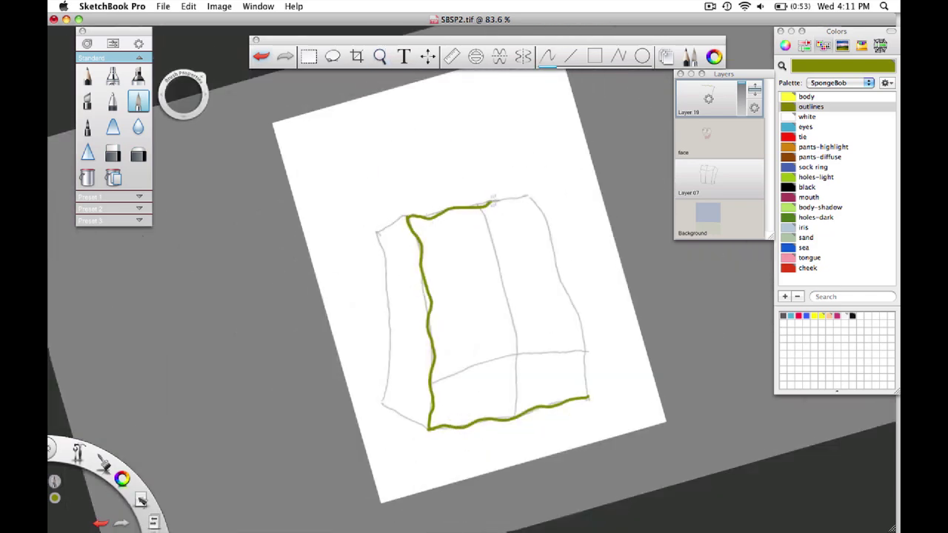
pyautogui.press('space')
pyautogui.moveTo(570, 201)
pyautogui.mouseDown()
pyautogui.moveTo(478, 168)
pyautogui.moveTo(392, 211)
pyautogui.mouseUp()
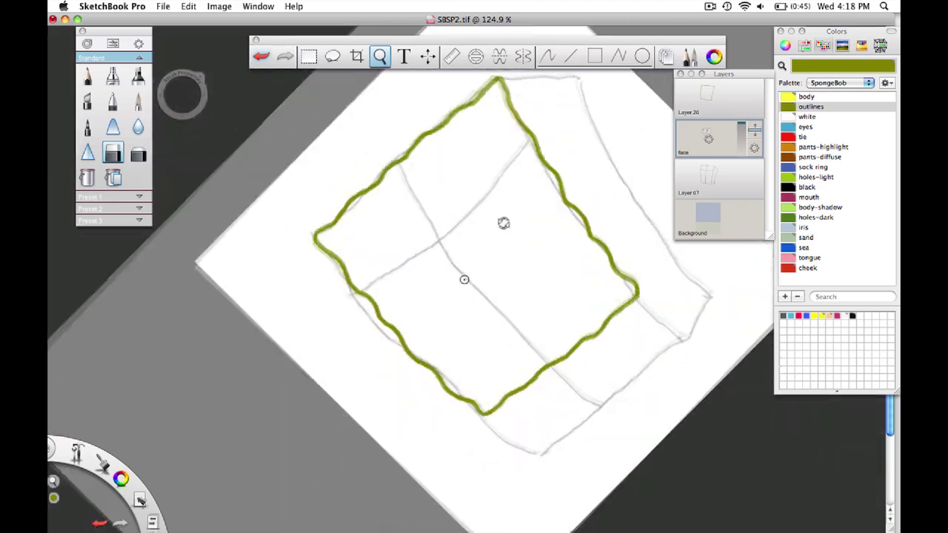
# Trace the sponge's side face with wavy lines in the outlines color, joining it to the front face.
pyautogui.press('space')
pyautogui.moveTo(436, 356); pyautogui.dragTo(444, 415)
pyautogui.press('space')
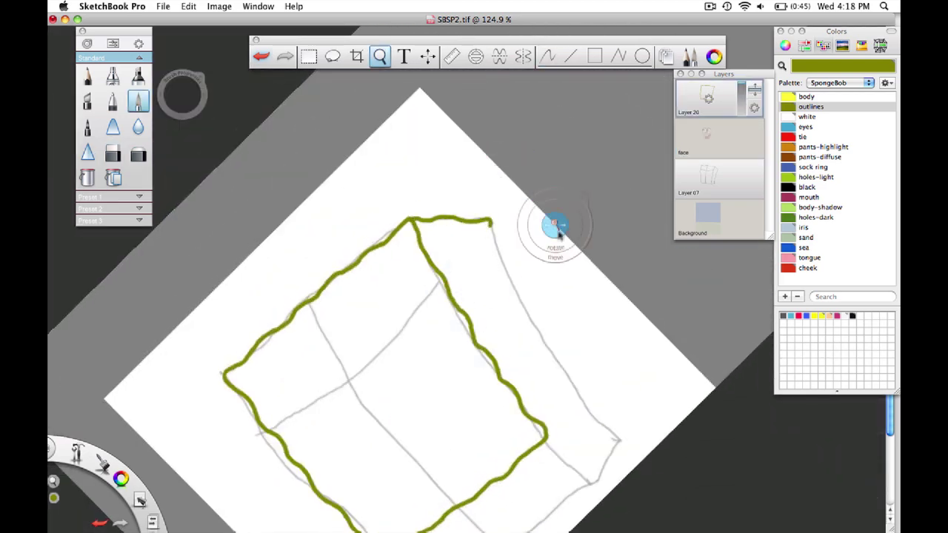
pyautogui.moveTo(555, 222); pyautogui.dragTo(333, 256)
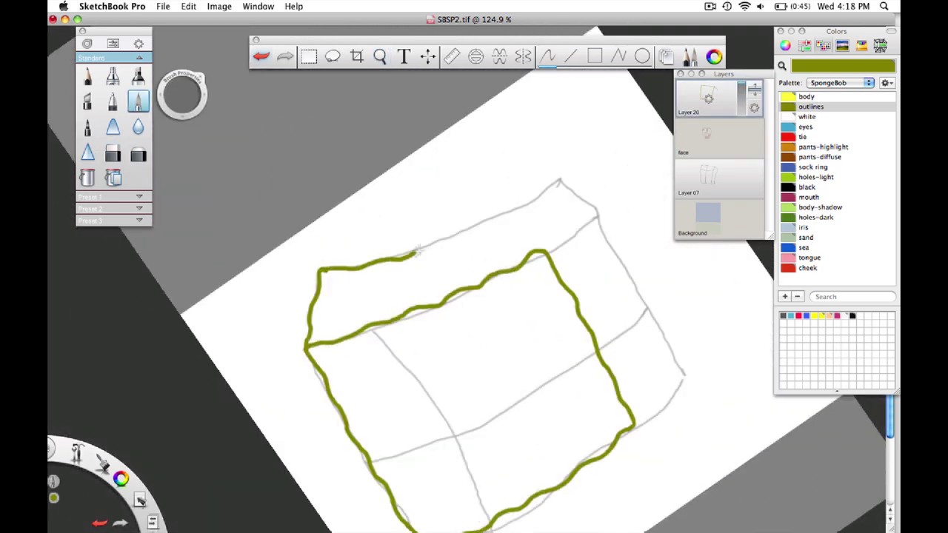
pyautogui.press('space')
pyautogui.moveTo(568, 228)
pyautogui.mouseDown()
pyautogui.moveTo(442, 159)
pyautogui.moveTo(415, 210)
pyautogui.mouseUp()
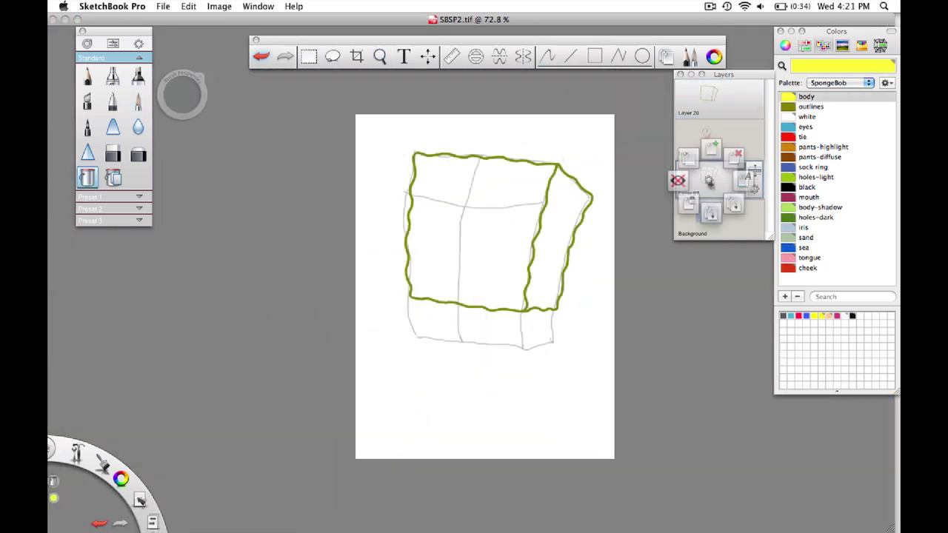
# Hide the sketch layer, then fill the front face with the body color and the side face with body-shadow.
pyautogui.click(708, 174)
pyautogui.click(806, 96)
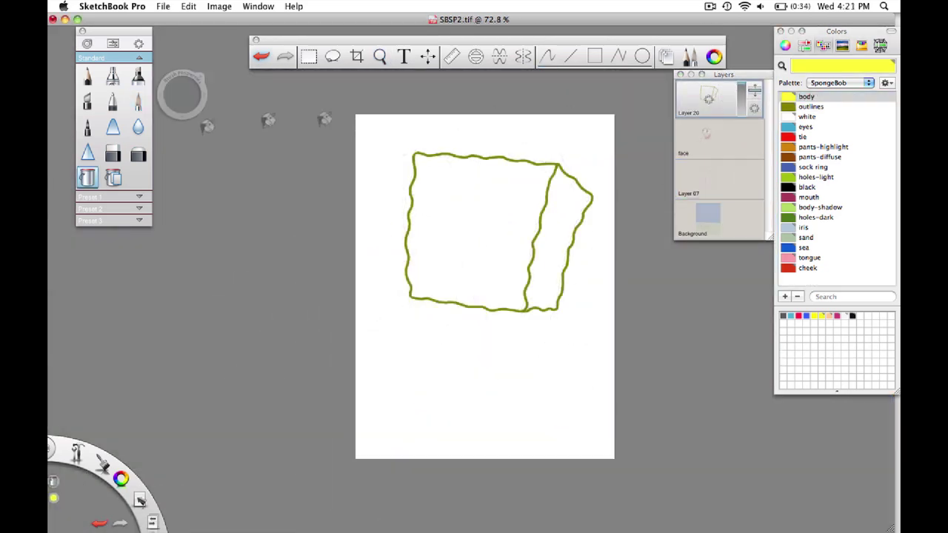
pyautogui.click(86, 177)
pyautogui.click(507, 198)
pyautogui.click(820, 208)
pyautogui.click(563, 198)
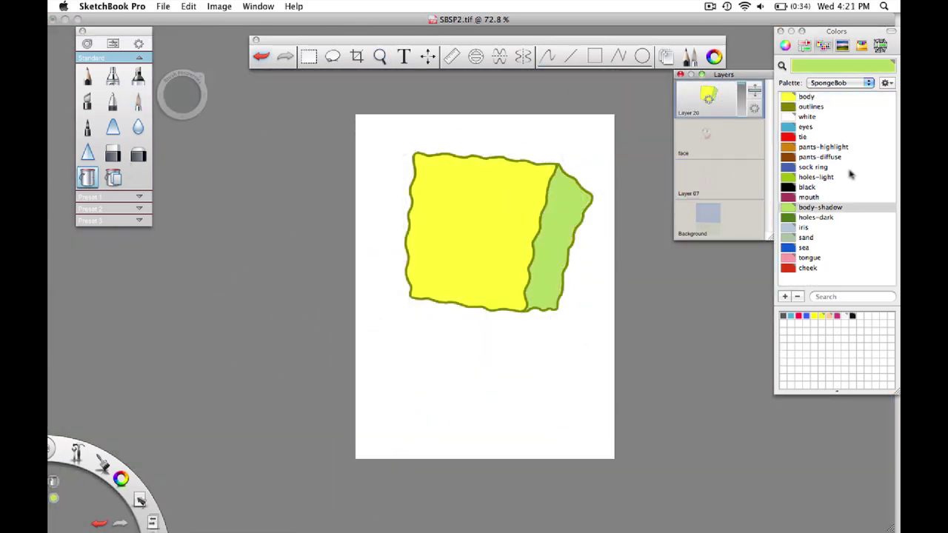
# Show the sketch layer and, on a new layer, draw an oval filled with holes-light near the front face's upper-left corner.
pyautogui.click(716, 183)
pyautogui.moveTo(712, 183); pyautogui.dragTo(682, 180)
pyautogui.moveTo(717, 101); pyautogui.dragTo(715, 70)
pyautogui.click(791, 181)
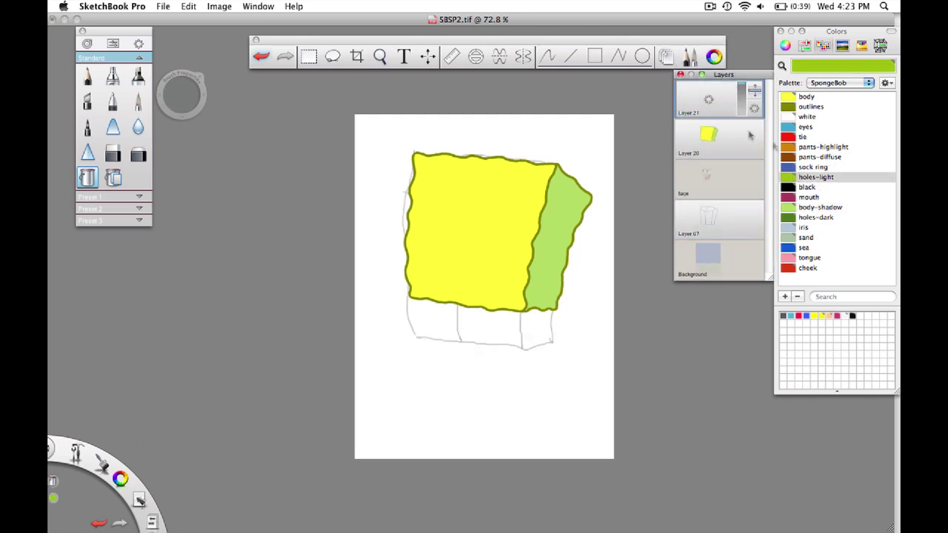
pyautogui.click(113, 101)
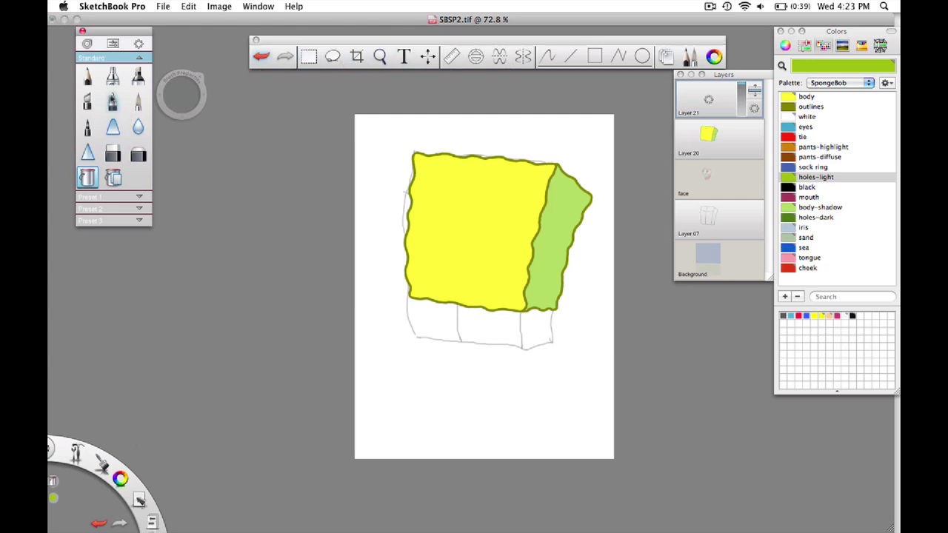
pyautogui.click(642, 56)
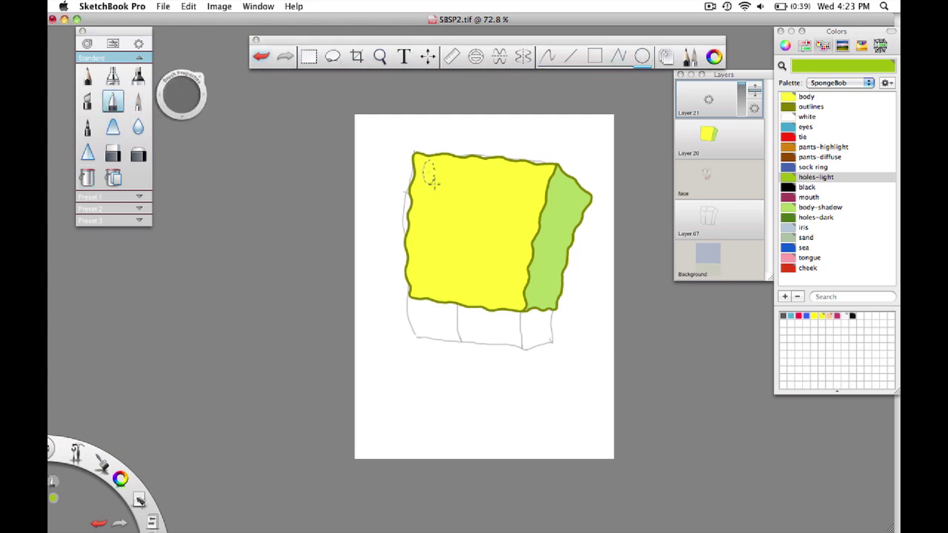
pyautogui.press('space')
pyautogui.moveTo(469, 272); pyautogui.dragTo(548, 194)
pyautogui.moveTo(540, 229); pyautogui.dragTo(533, 403)
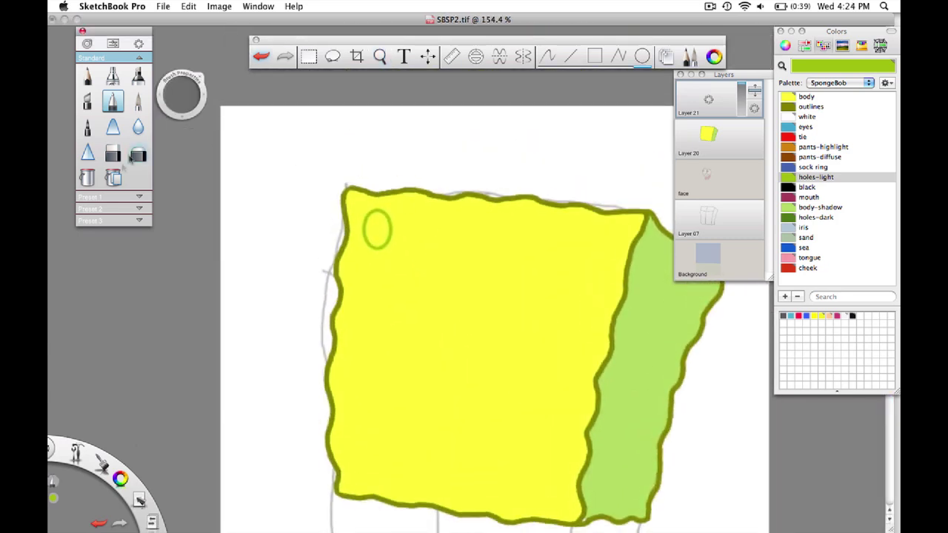
pyautogui.click(87, 177)
pyautogui.click(385, 221)
# Transform the oval hole to be wider and slightly tilted in the front face's upper-left corner.
pyautogui.press('v')
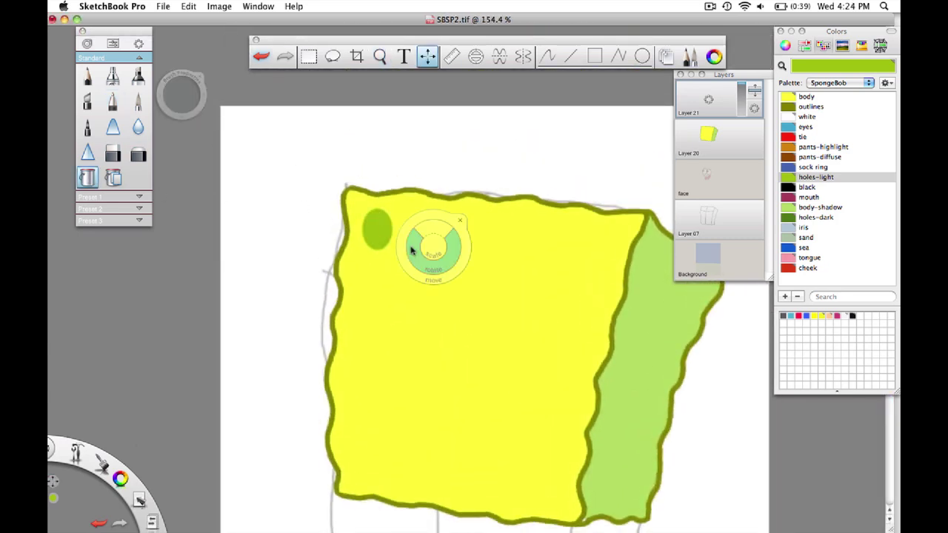
pyautogui.moveTo(419, 266); pyautogui.dragTo(434, 219)
pyautogui.moveTo(443, 255); pyautogui.dragTo(392, 220)
pyautogui.moveTo(398, 268); pyautogui.dragTo(414, 265)
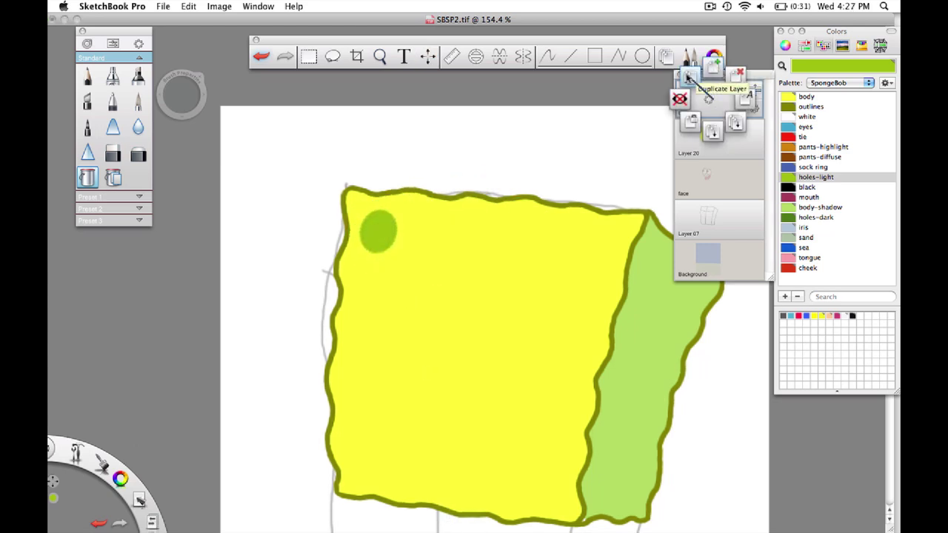
# Duplicate the hole layer and position copies near the front face's lower-left and lower-right corners.
pyautogui.click(707, 98)
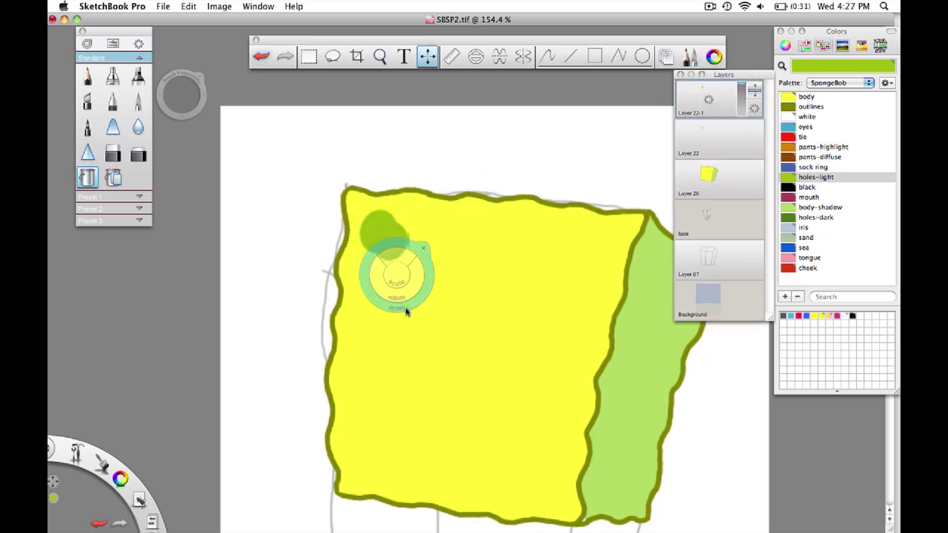
pyautogui.moveTo(392, 271); pyautogui.dragTo(422, 499)
pyautogui.moveTo(407, 429); pyautogui.dragTo(359, 440)
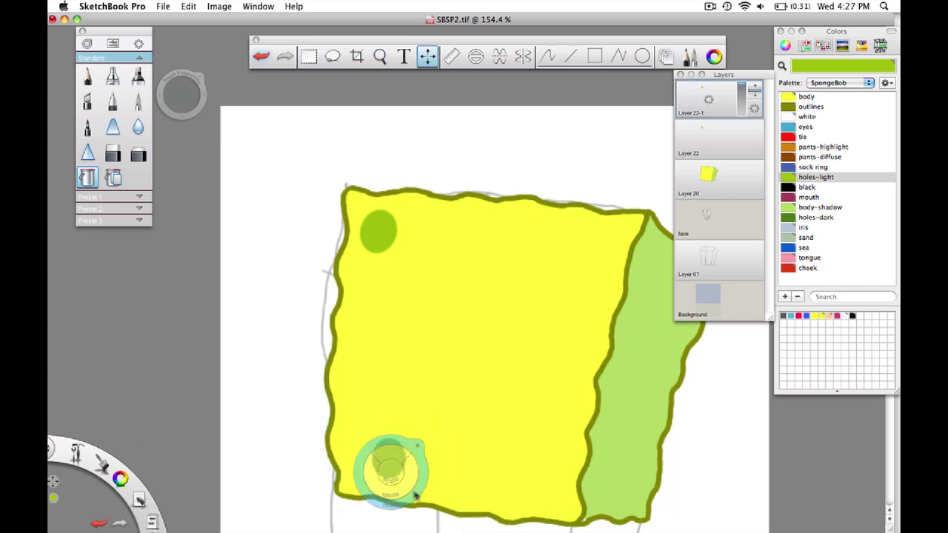
pyautogui.moveTo(414, 494); pyautogui.dragTo(400, 491)
pyautogui.moveTo(714, 106); pyautogui.dragTo(705, 69)
pyautogui.click(709, 98)
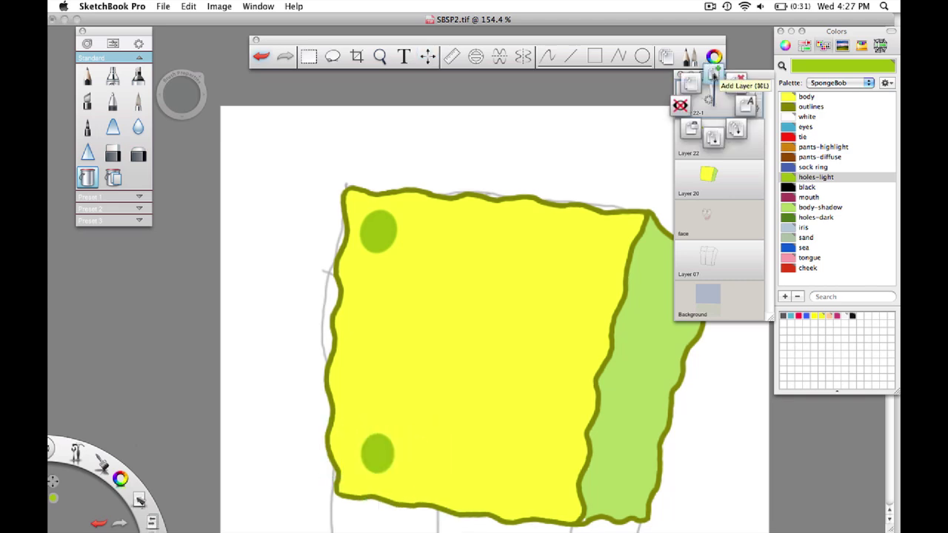
pyautogui.click(709, 99)
pyautogui.moveTo(443, 467); pyautogui.dragTo(601, 478)
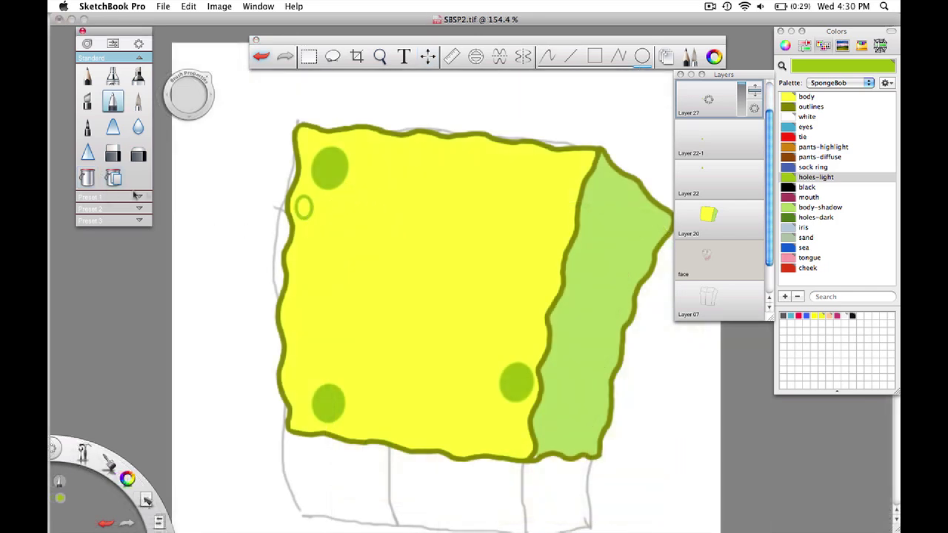
# Add small holes-light holes around the edges of the front face and merge the hole layers into one.
pyautogui.click(88, 177)
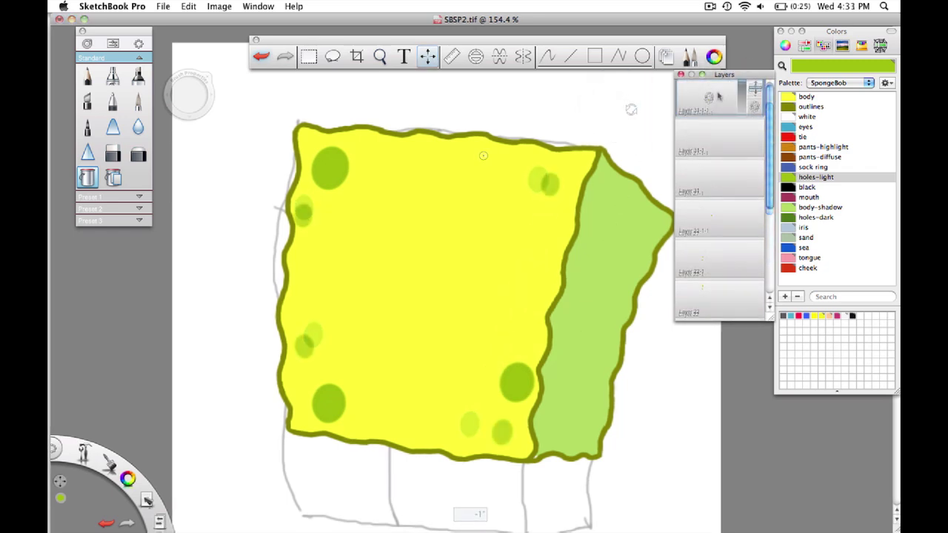
pyautogui.click(709, 96)
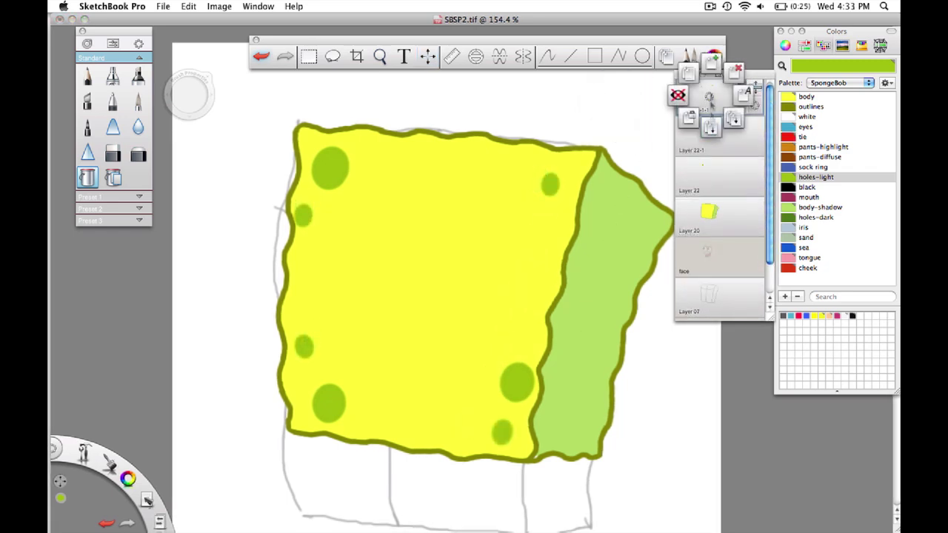
pyautogui.click(745, 94)
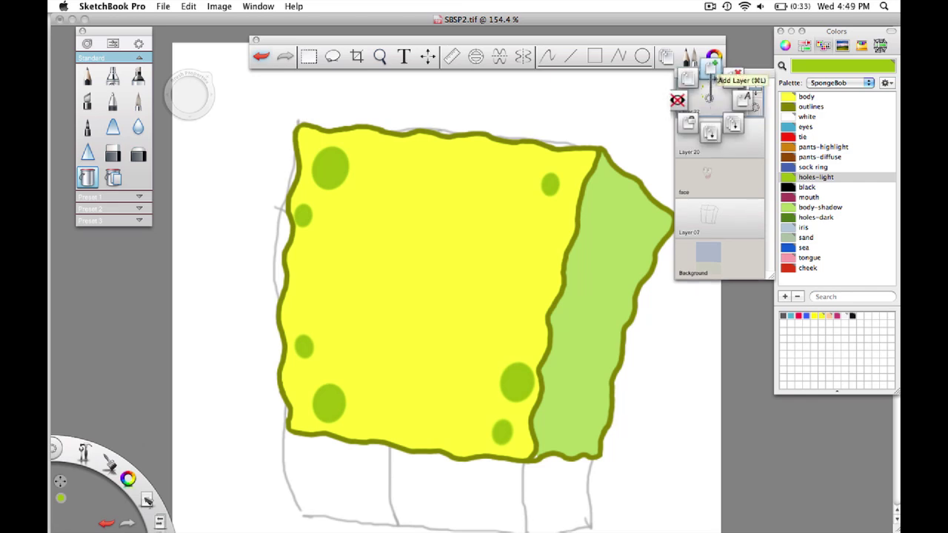
# Add a new layer and draw an oval filled with holes-dark near the top of the side face.
pyautogui.click(715, 79)
pyautogui.click(791, 217)
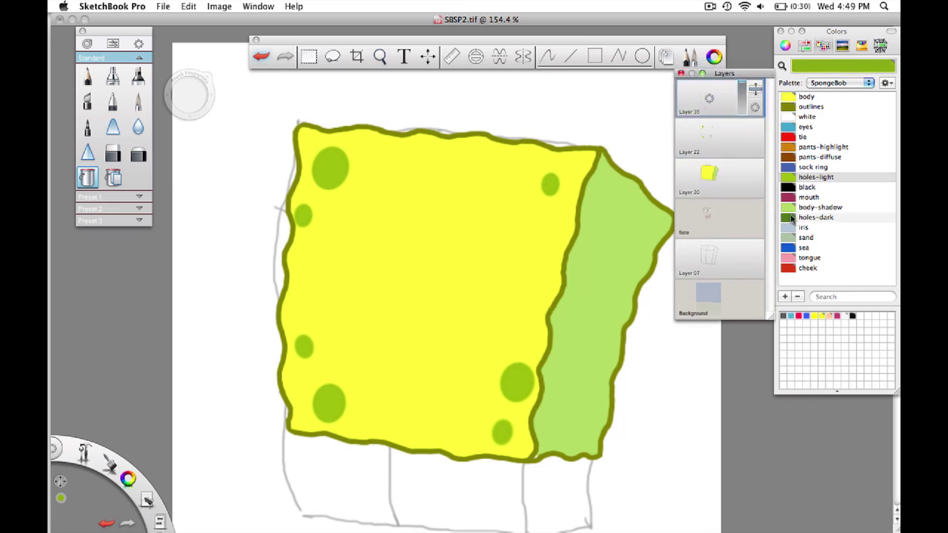
pyautogui.click(791, 217)
pyautogui.click(113, 101)
pyautogui.click(641, 58)
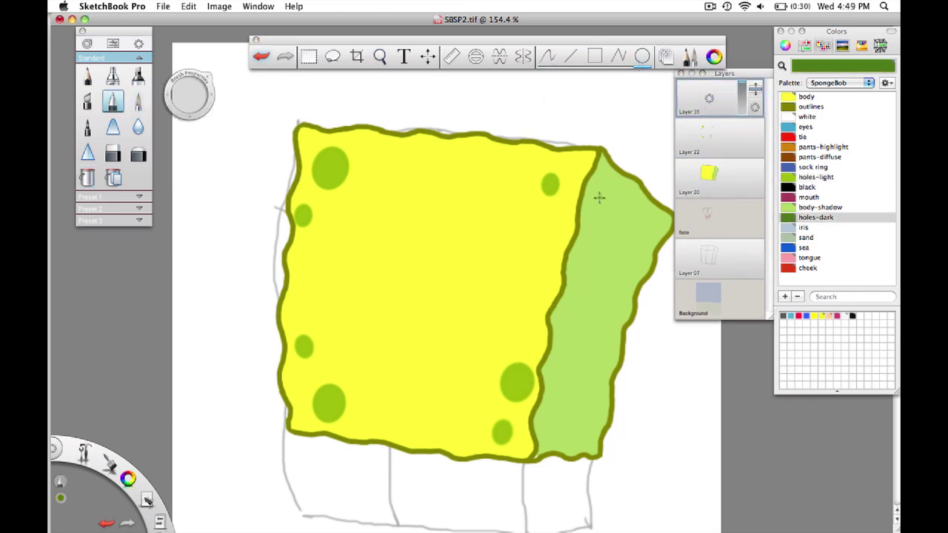
pyautogui.moveTo(615, 220); pyautogui.dragTo(616, 221)
pyautogui.click(87, 178)
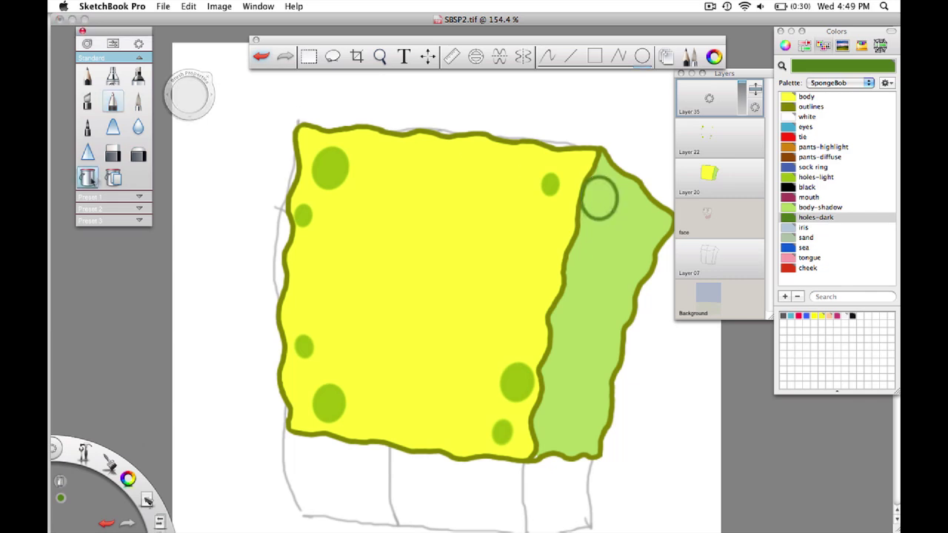
pyautogui.click(599, 200)
pyautogui.press('v')
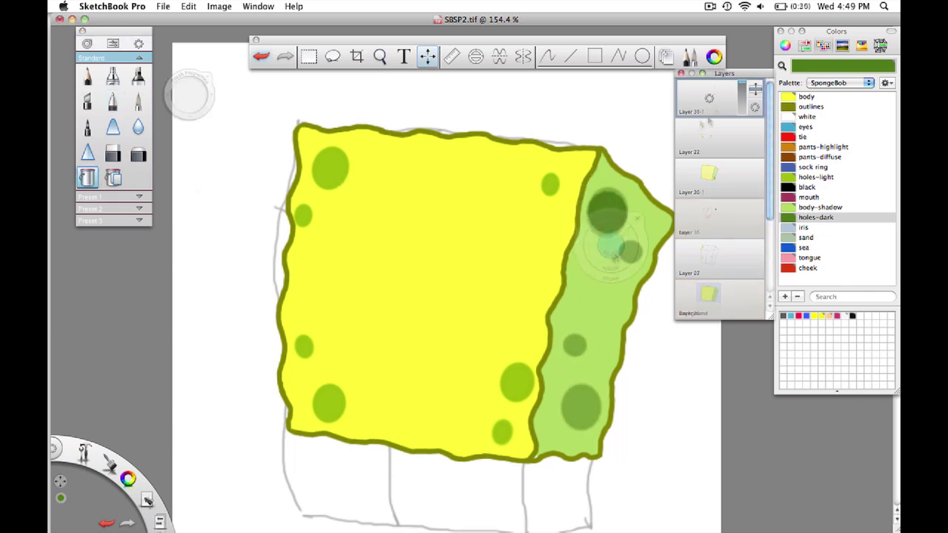
# Merge the side-face hole layers down into the body layer and move the body layer below the face layer.
pyautogui.moveTo(709, 98); pyautogui.dragTo(711, 132)
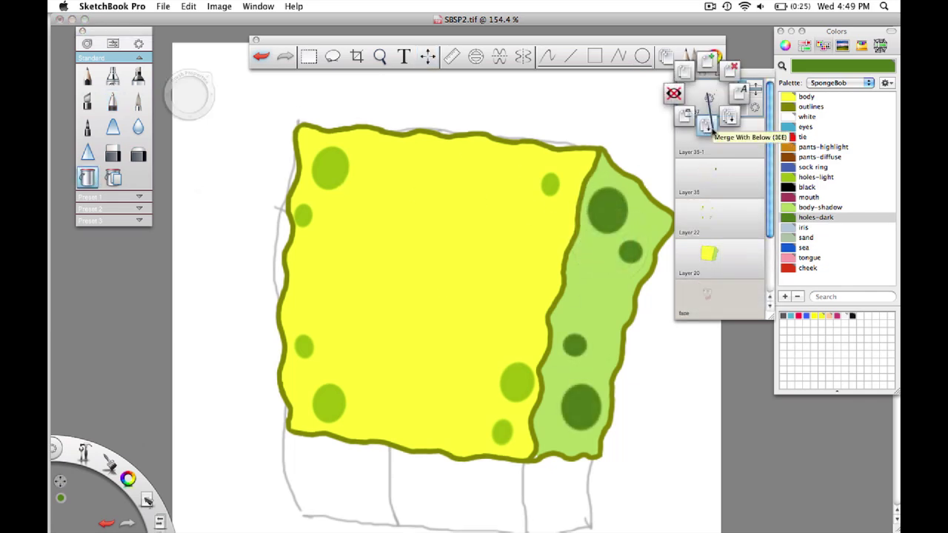
pyautogui.moveTo(710, 97); pyautogui.dragTo(712, 130)
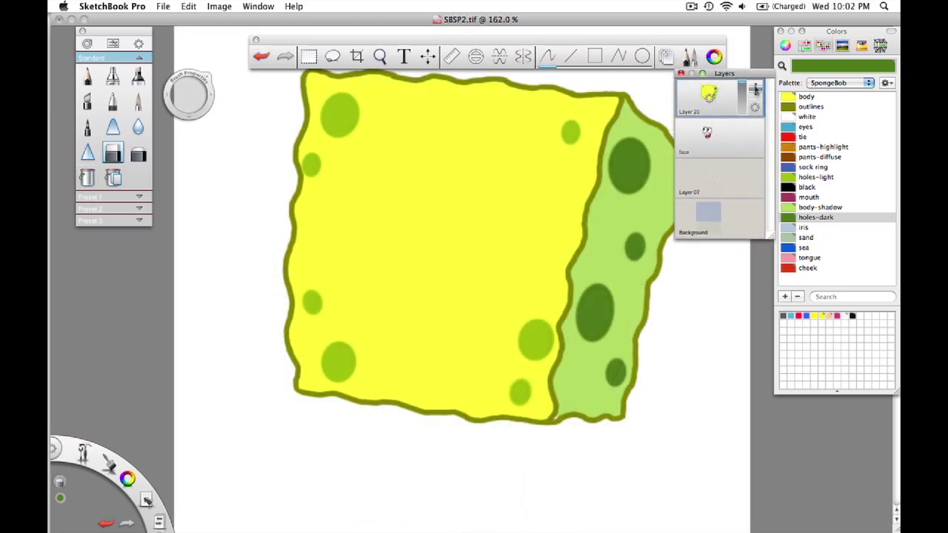
pyautogui.moveTo(709, 95); pyautogui.dragTo(709, 137)
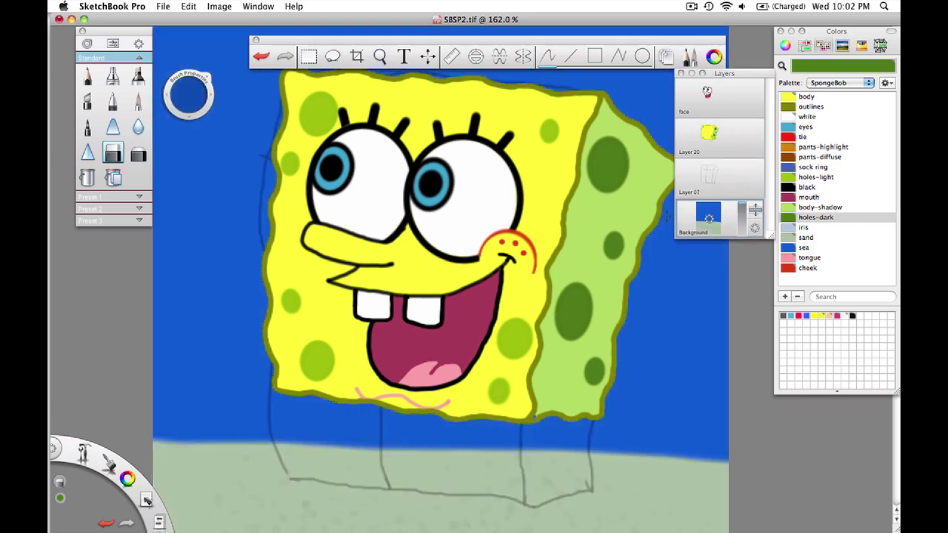
# Set the pen to the black palette color for outlining the pants.
pyautogui.moveTo(585, 478); pyautogui.dragTo(603, 313)
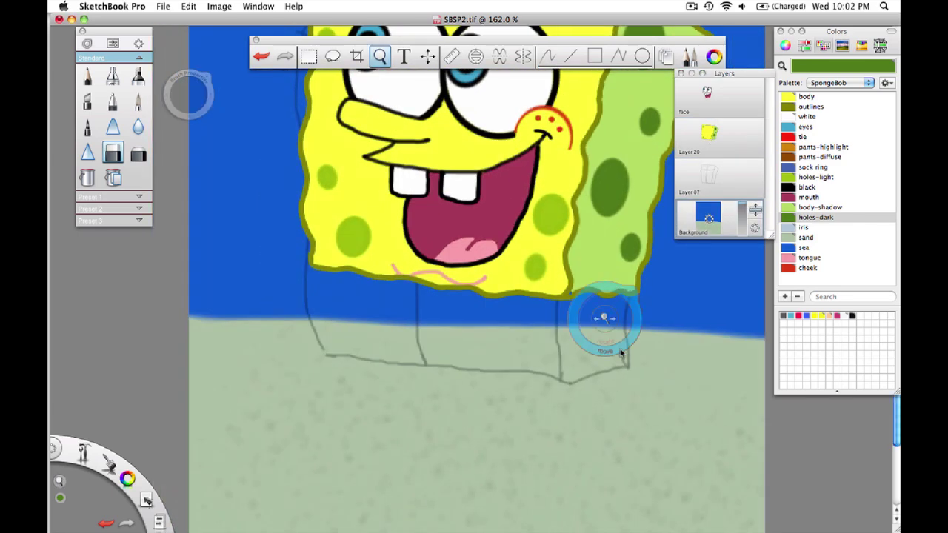
pyautogui.click(113, 102)
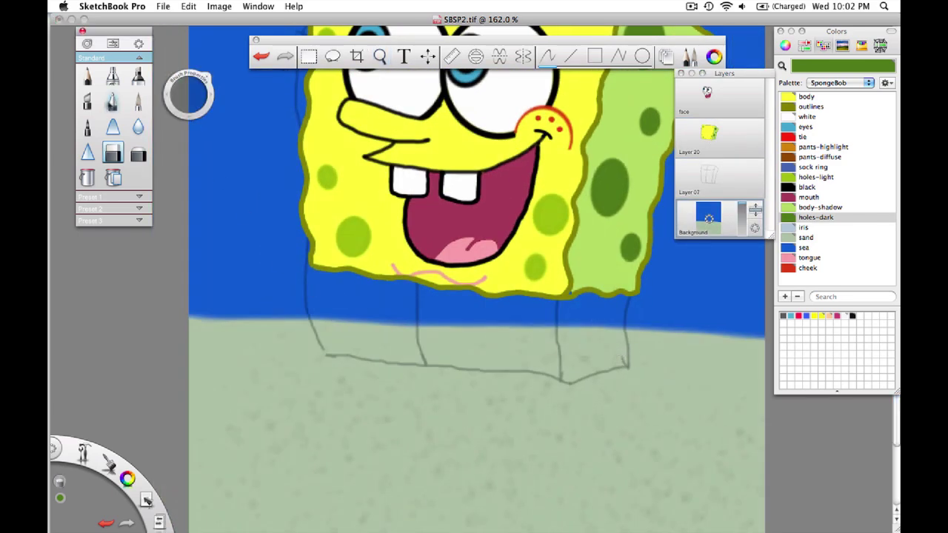
pyautogui.click(800, 189)
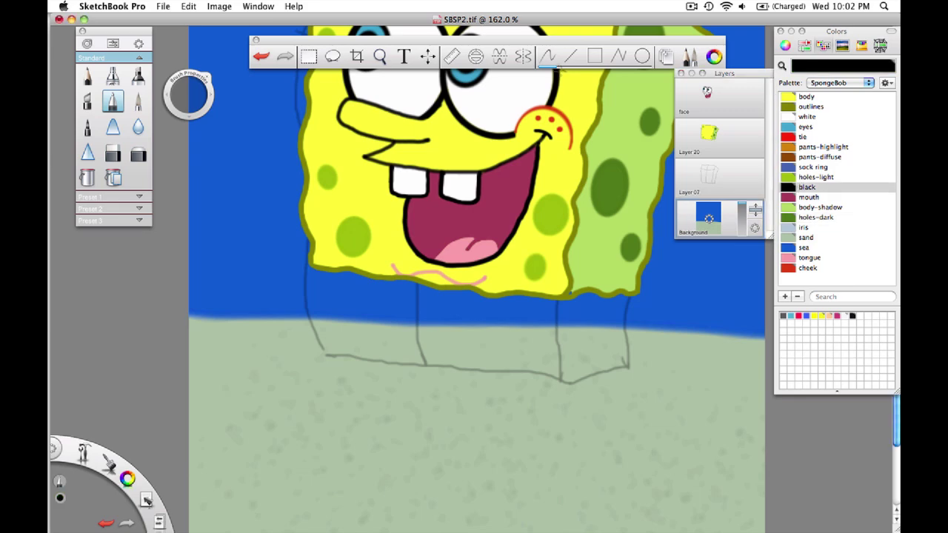
pyautogui.click(594, 56)
pyautogui.moveTo(463, 381); pyautogui.dragTo(608, 382)
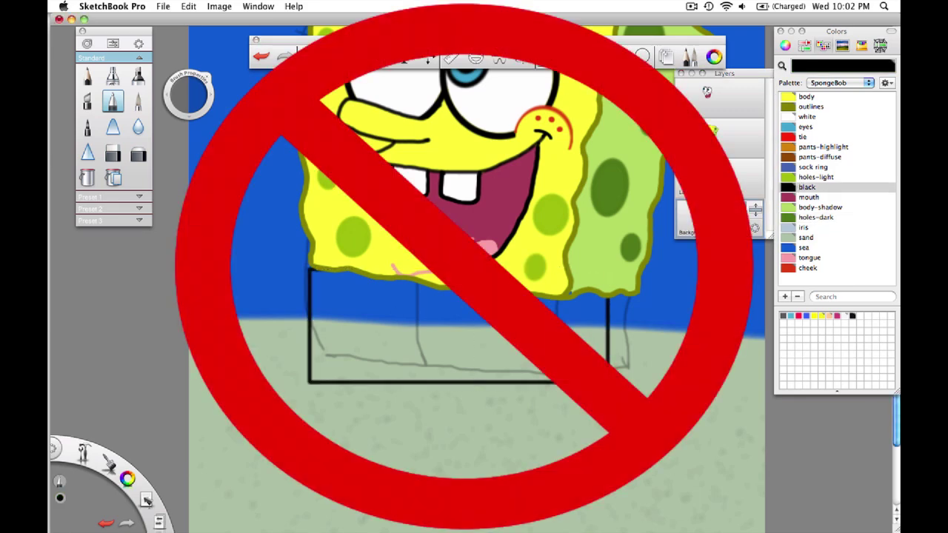
pyautogui.press('super+z')
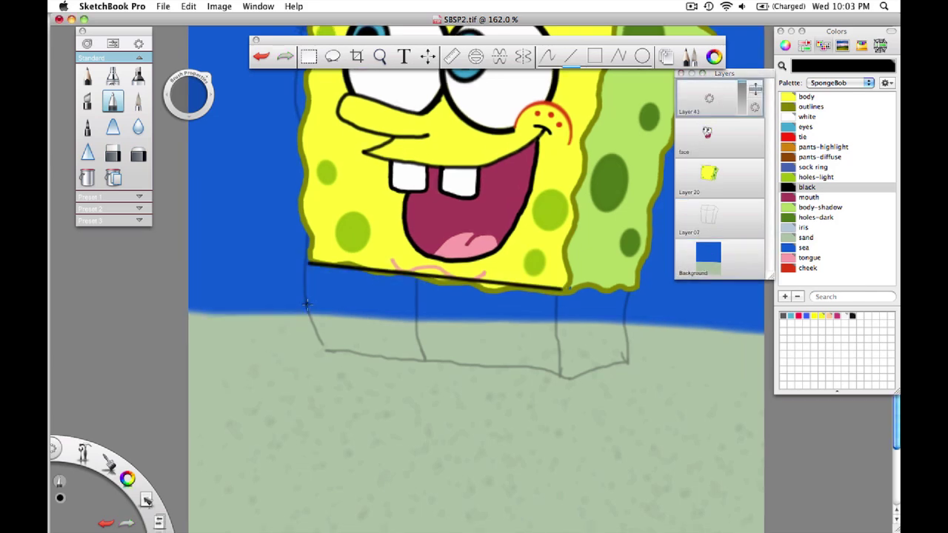
# Try drawing straight black lines along the waistband's lower edge and the bottom edge of the pants.
pyautogui.moveTo(552, 318); pyautogui.dragTo(555, 328)
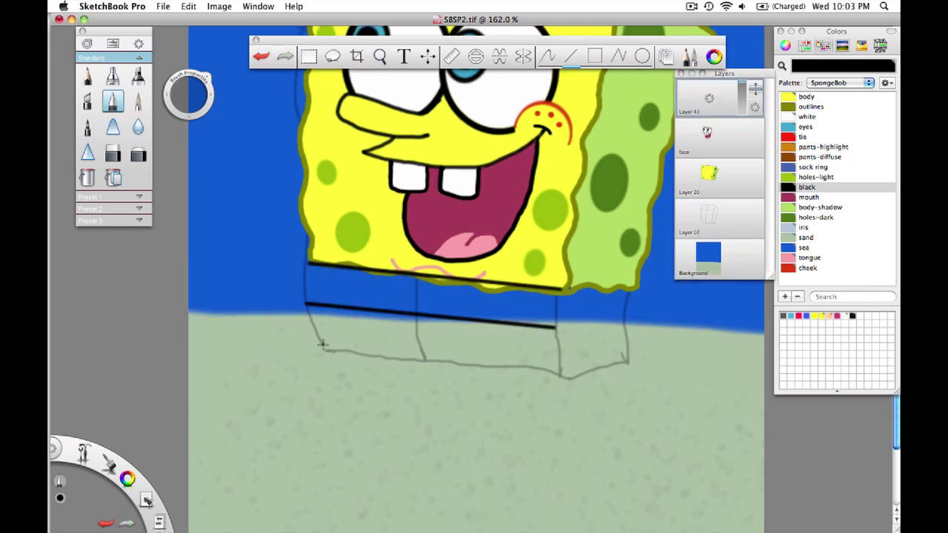
pyautogui.moveTo(506, 379); pyautogui.dragTo(568, 378)
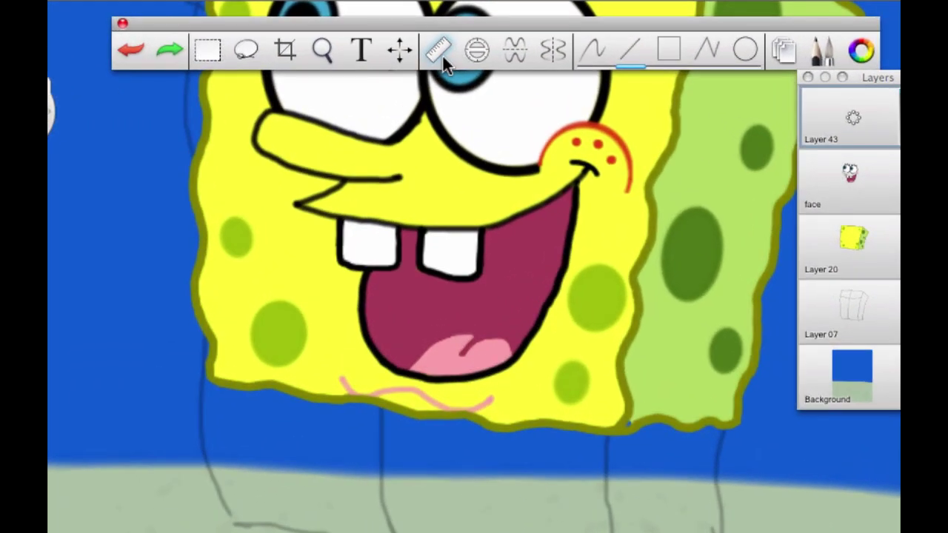
# Turn on the ruler and adjust its angle and position over the sketched pants.
pyautogui.click(440, 54)
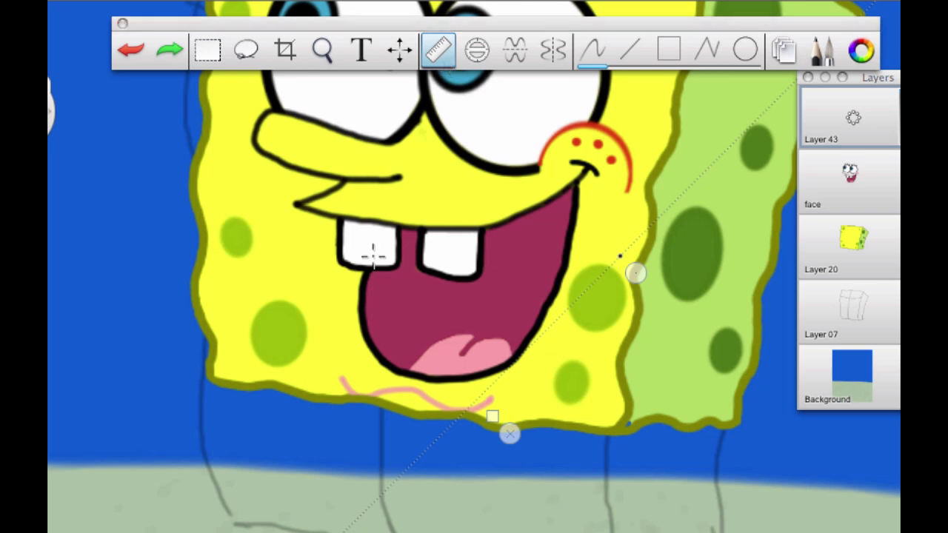
pyautogui.moveTo(635, 271); pyautogui.dragTo(669, 408)
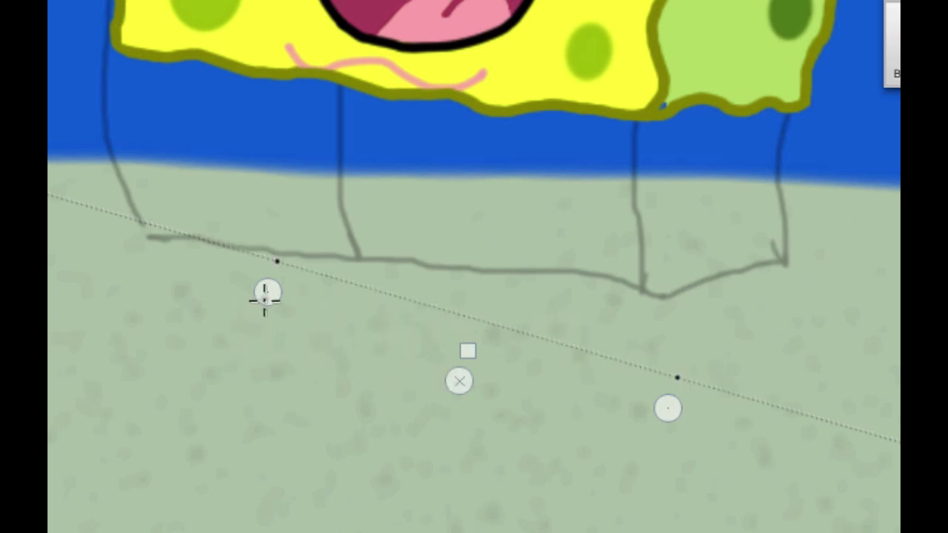
pyautogui.moveTo(267, 292); pyautogui.dragTo(275, 366)
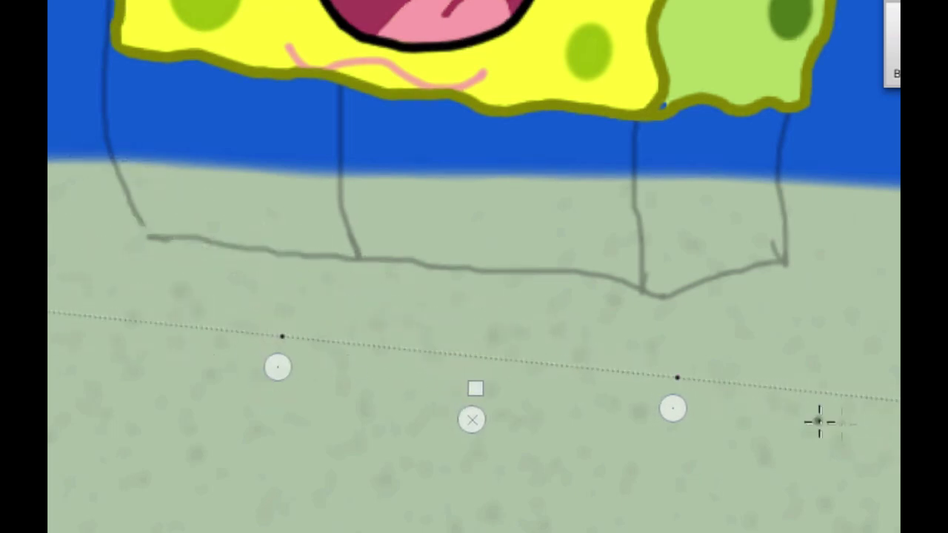
pyautogui.moveTo(681, 404); pyautogui.dragTo(677, 320)
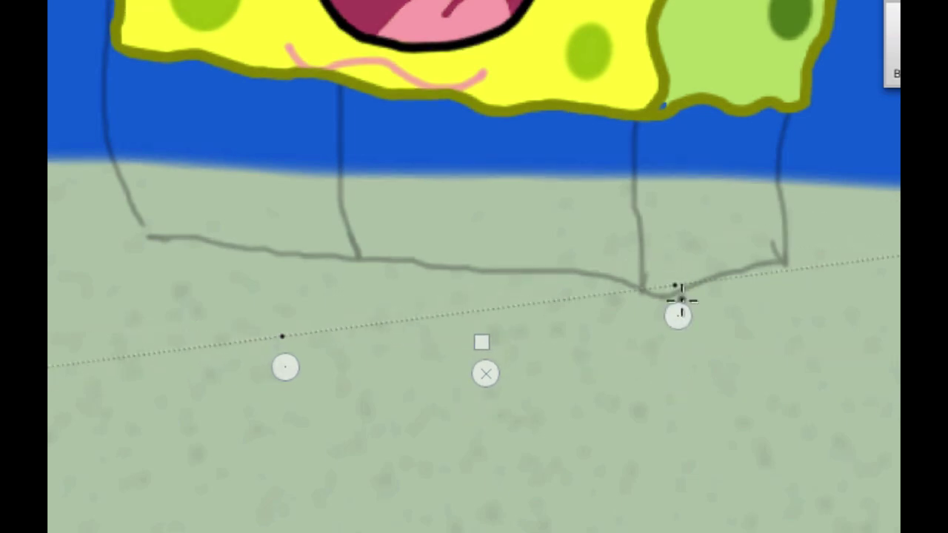
pyautogui.moveTo(483, 342); pyautogui.dragTo(440, 368)
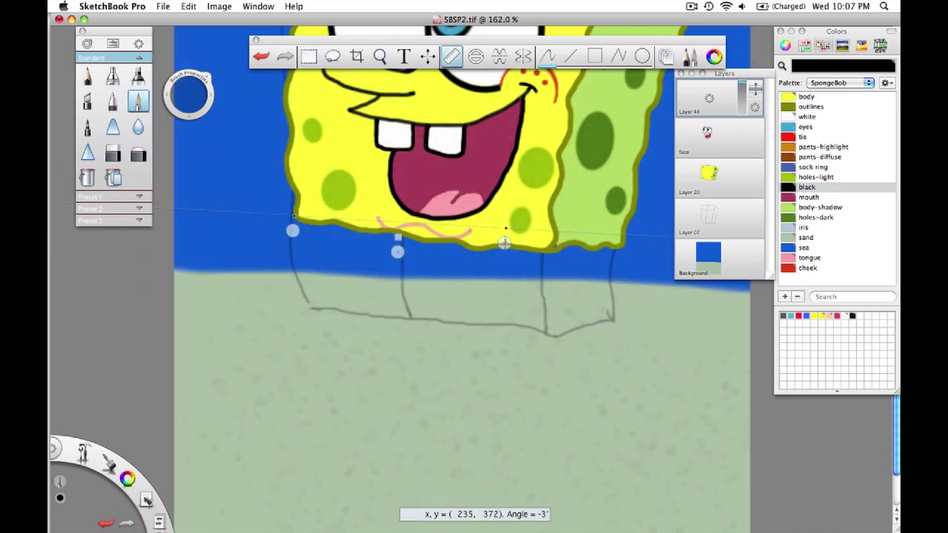
# Draw three parallel black lines along the ruler for the pants' top, middle and bottom edges, and add a new layer.
pyautogui.moveTo(504, 243); pyautogui.dragTo(531, 267)
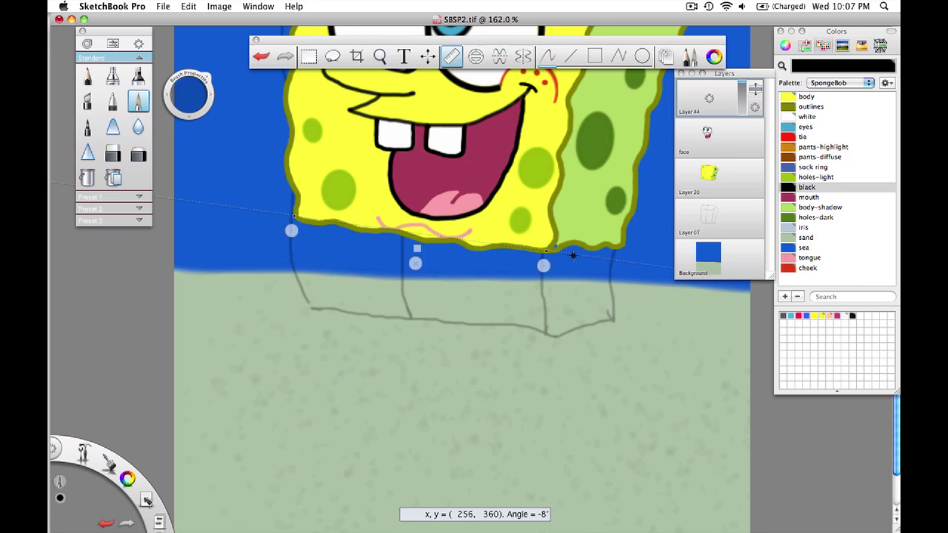
pyautogui.moveTo(572, 255); pyautogui.dragTo(224, 217)
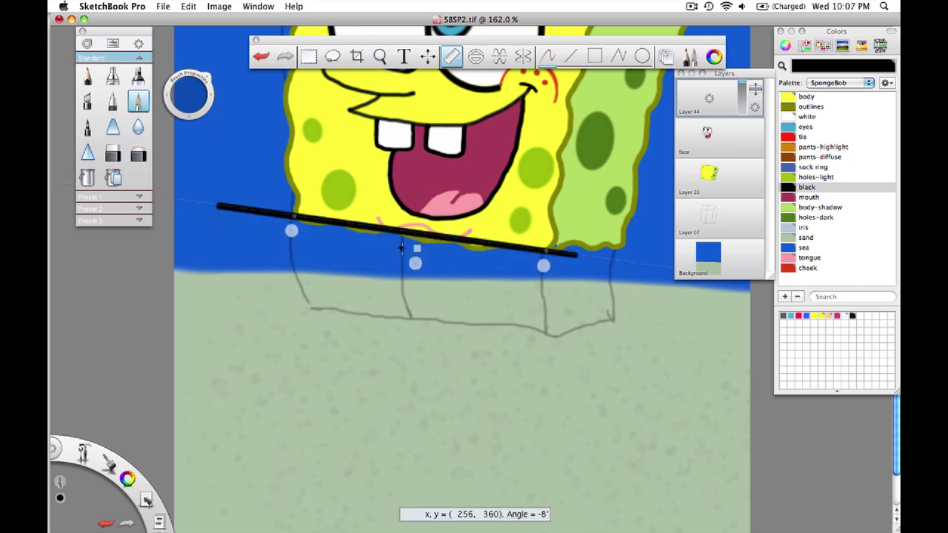
pyautogui.moveTo(417, 248); pyautogui.dragTo(415, 292)
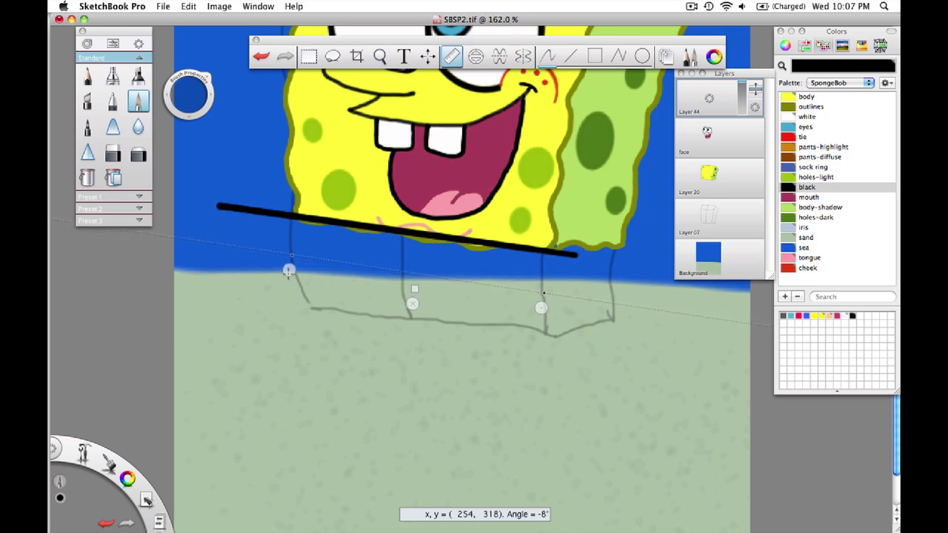
pyautogui.moveTo(284, 256); pyautogui.dragTo(600, 301)
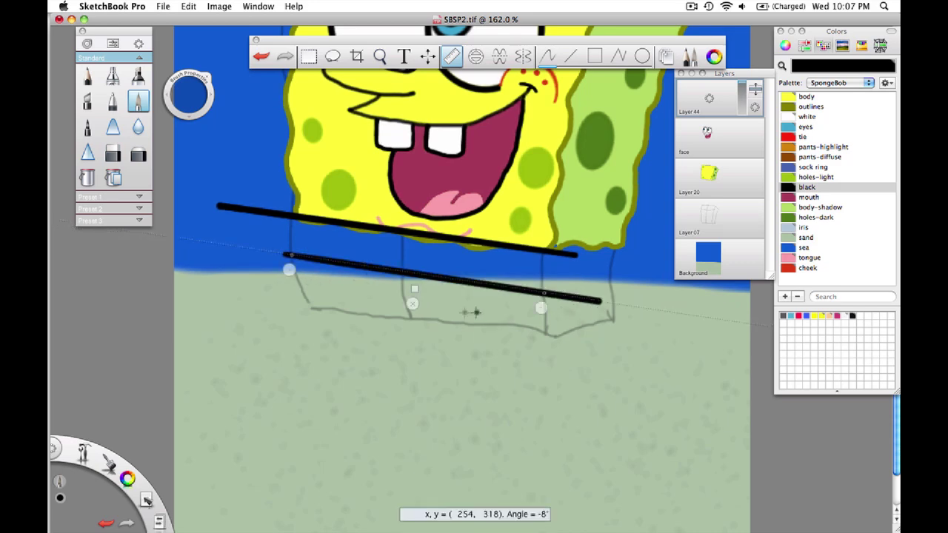
pyautogui.moveTo(414, 289); pyautogui.dragTo(416, 333)
pyautogui.moveTo(265, 295); pyautogui.dragTo(633, 350)
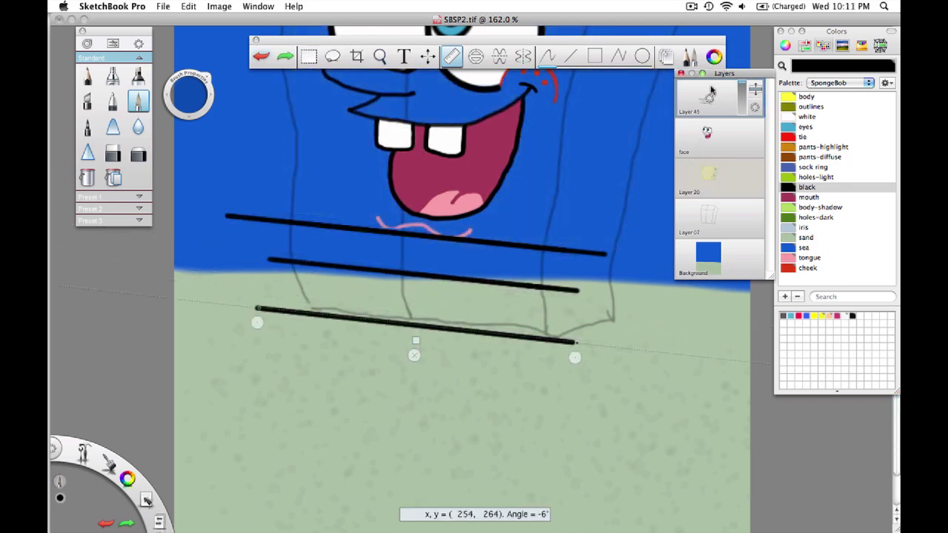
pyautogui.moveTo(709, 99); pyautogui.dragTo(708, 74)
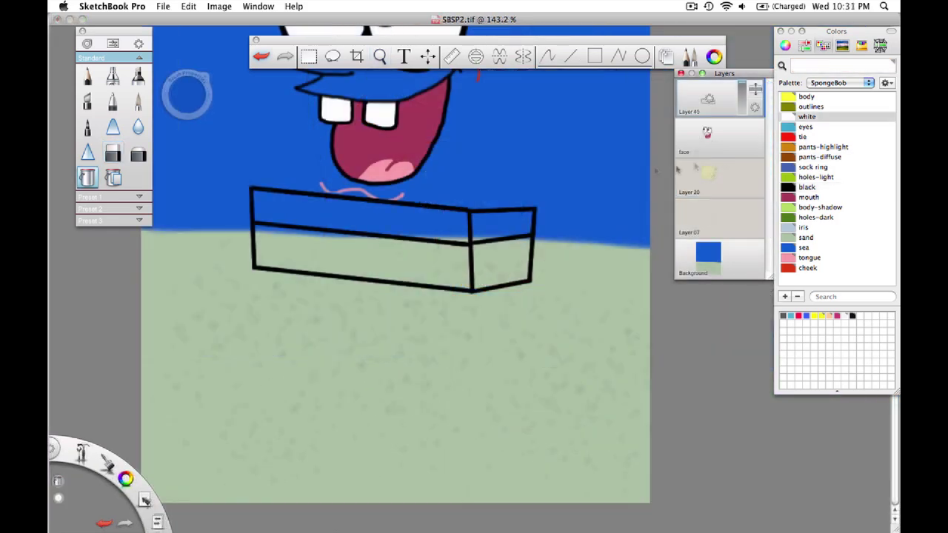
# Fill the shirt strip with white, the pants front with pants-highlight and the pants side with pants-diffuse, and show the body layer.
pyautogui.click(429, 212)
pyautogui.click(494, 224)
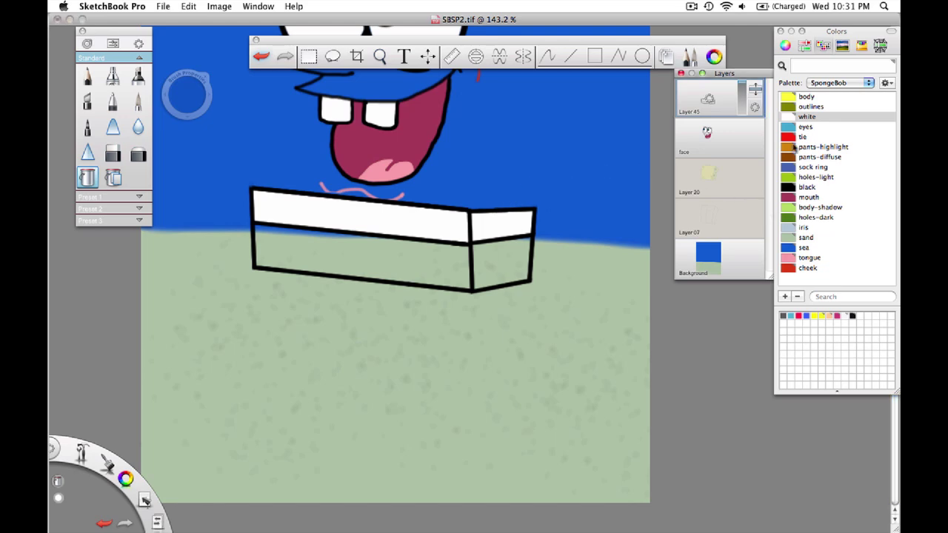
pyautogui.click(792, 146)
pyautogui.click(363, 252)
pyautogui.click(807, 157)
pyautogui.click(501, 261)
pyautogui.click(710, 178)
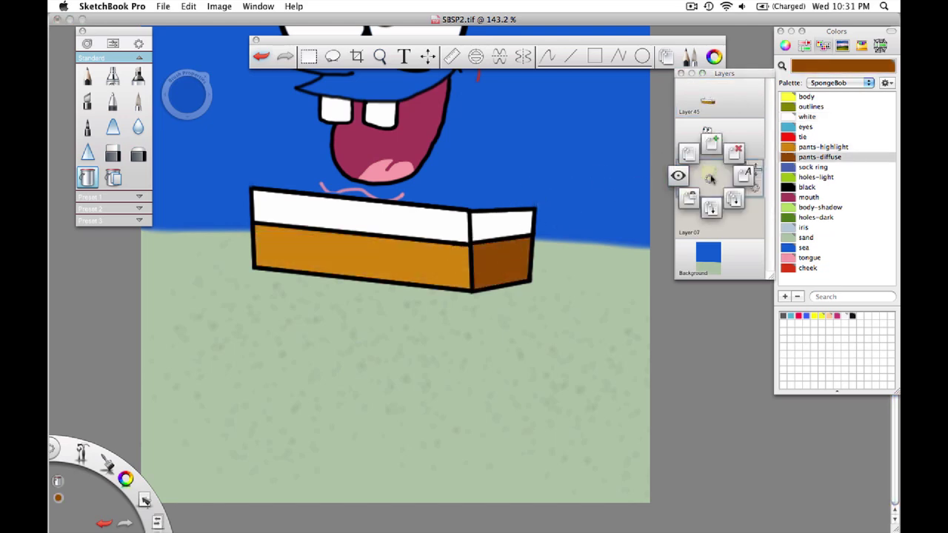
pyautogui.click(678, 176)
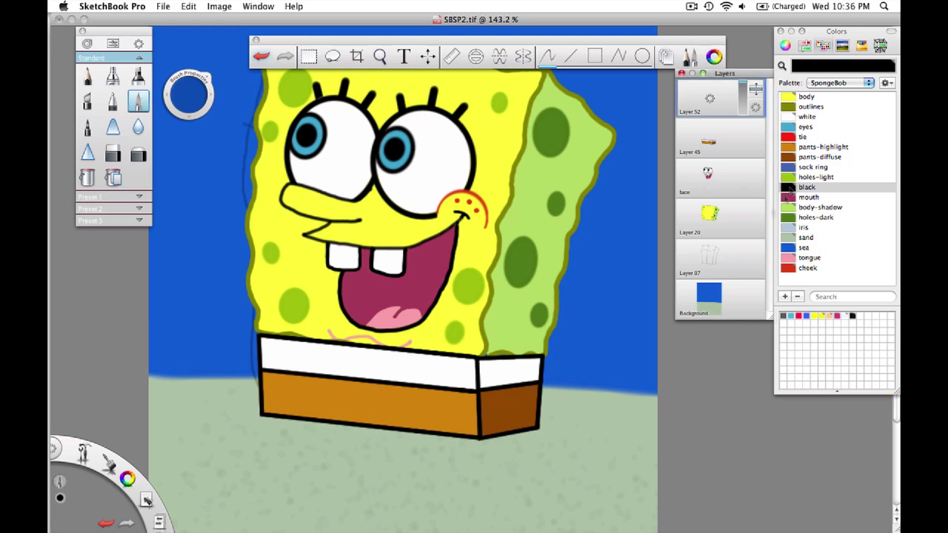
# Outline the shirt collar and tie in black and fill the tie with the tie palette color.
pyautogui.click(791, 188)
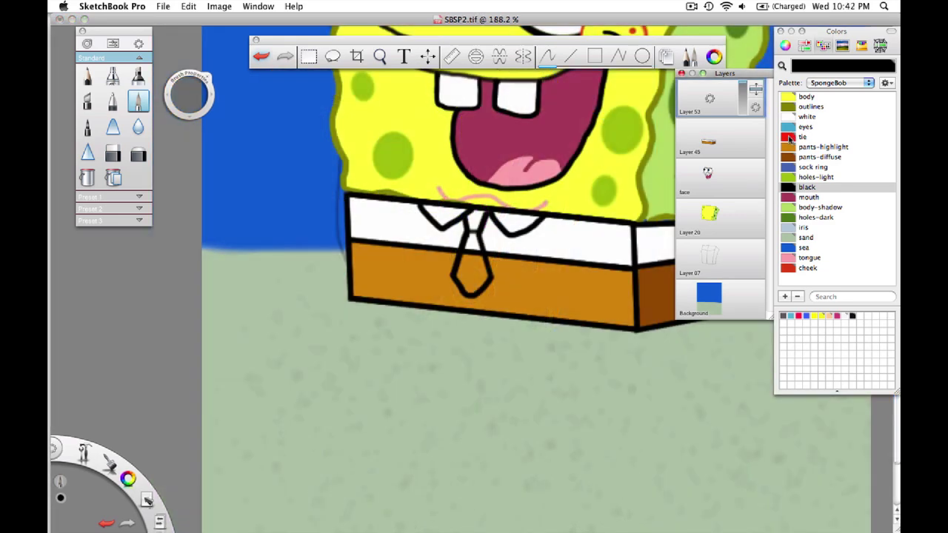
pyautogui.click(802, 136)
pyautogui.click(86, 177)
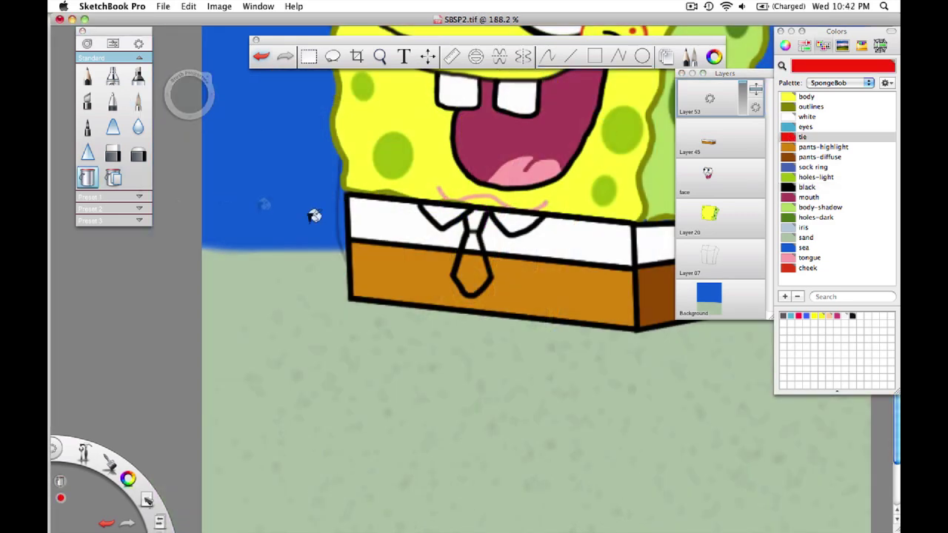
pyautogui.click(478, 267)
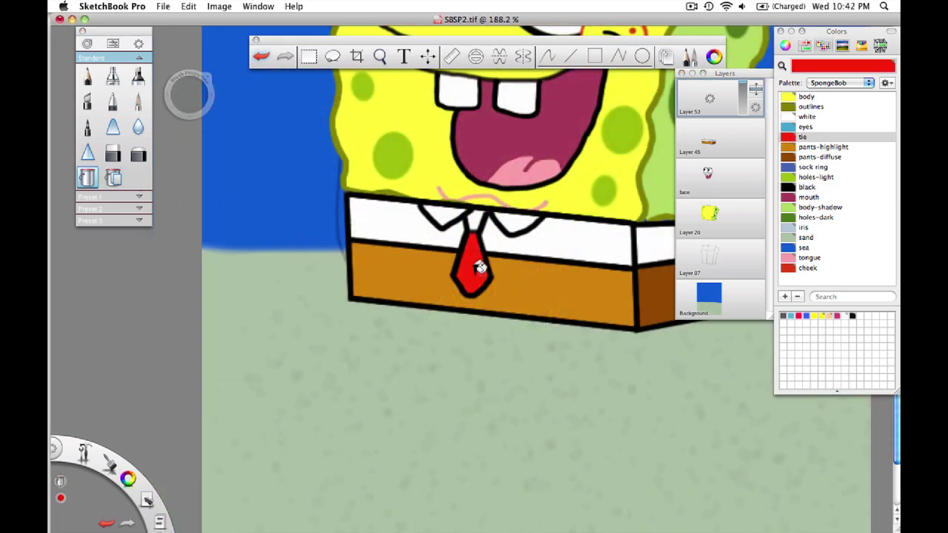
pyautogui.click(113, 177)
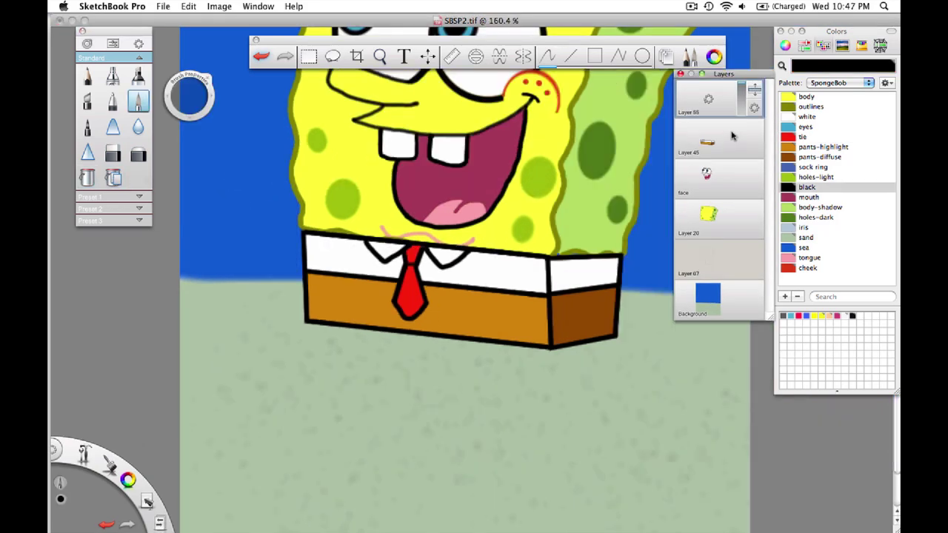
# Add a new layer directly above the pants layer and draw a small black rectangle outline on the pants front beside the tie.
pyautogui.click(741, 132)
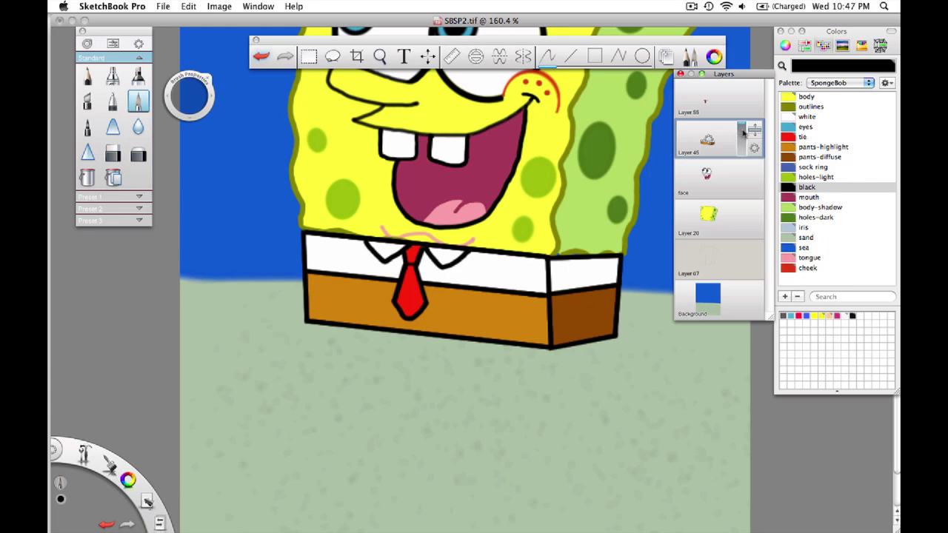
pyautogui.moveTo(708, 138); pyautogui.dragTo(709, 106)
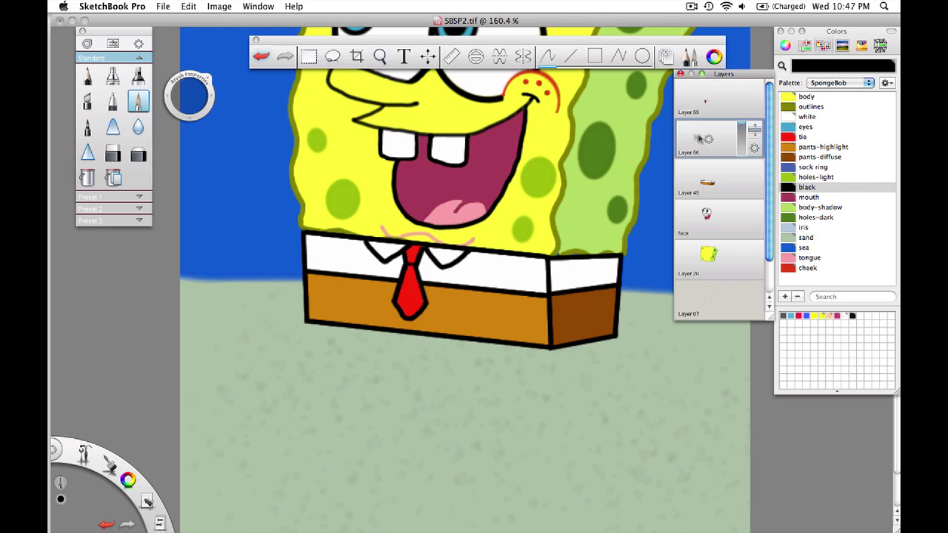
pyautogui.click(594, 55)
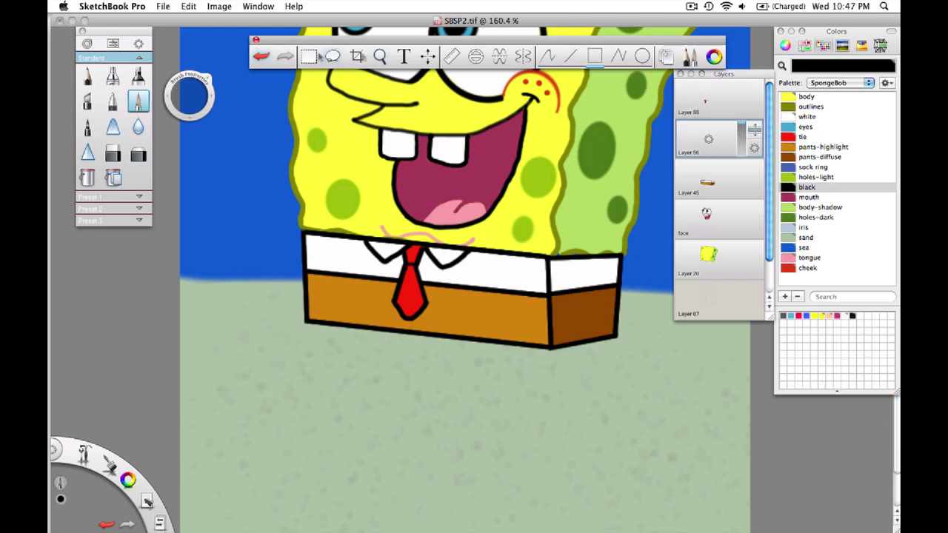
pyautogui.click(115, 102)
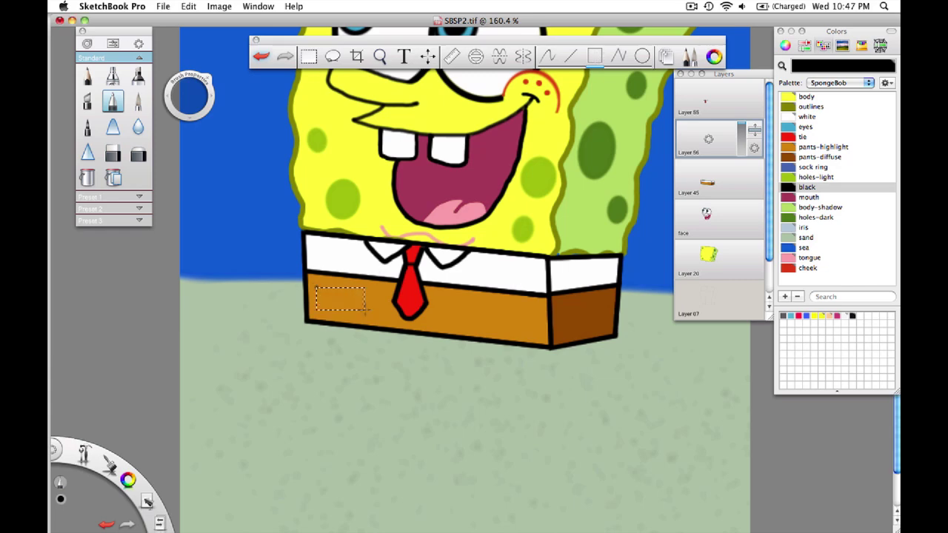
pyautogui.moveTo(366, 311); pyautogui.dragTo(364, 306)
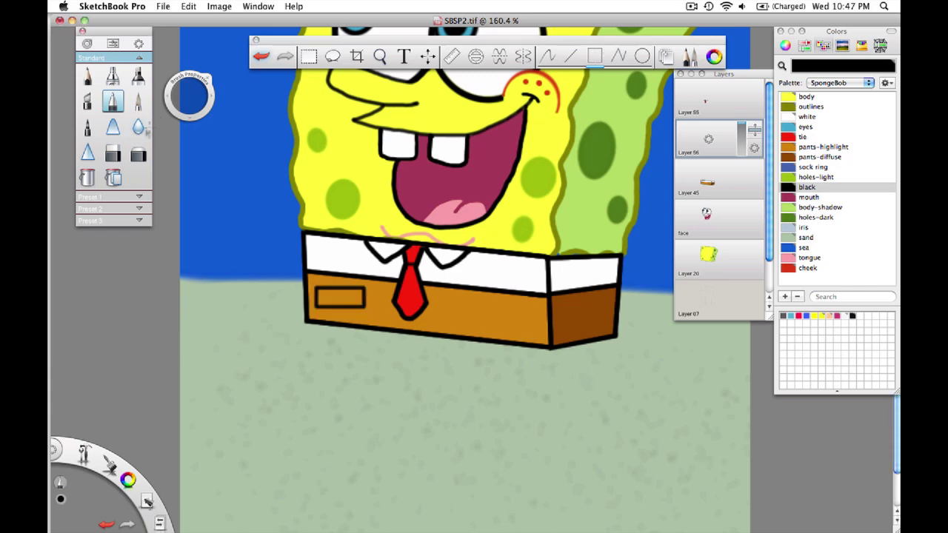
# Fill the belt rectangle with black and tilt it to follow the slant of the pants.
pyautogui.click(86, 177)
pyautogui.click(342, 294)
pyautogui.press('v')
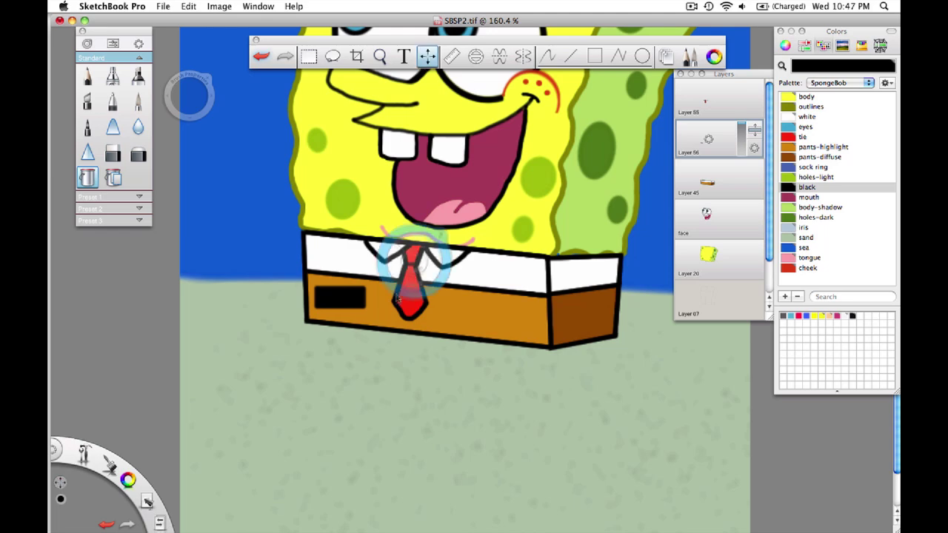
pyautogui.moveTo(431, 282); pyautogui.dragTo(431, 300)
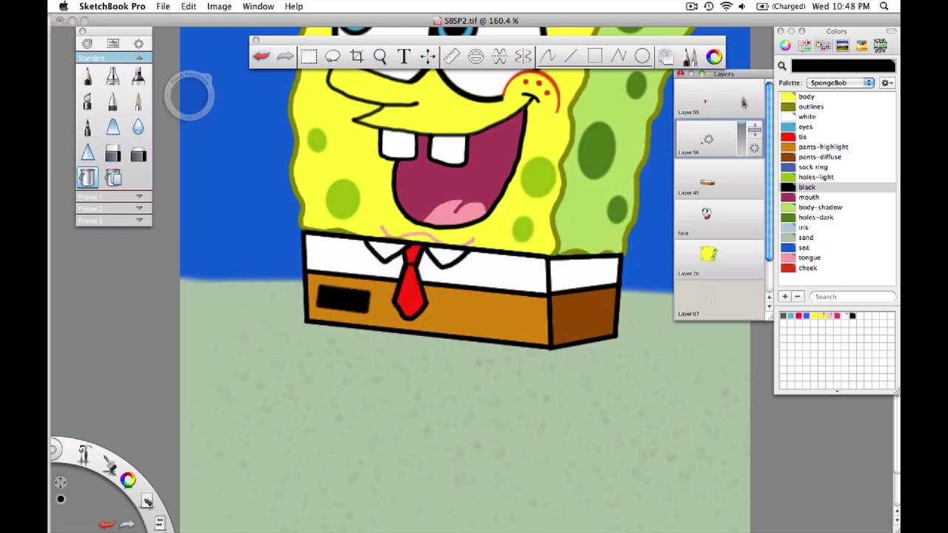
# Duplicate the belt rectangle layer three times and space the copies in a row across the pants front, passing behind the tie.
pyautogui.moveTo(711, 139); pyautogui.dragTo(690, 119)
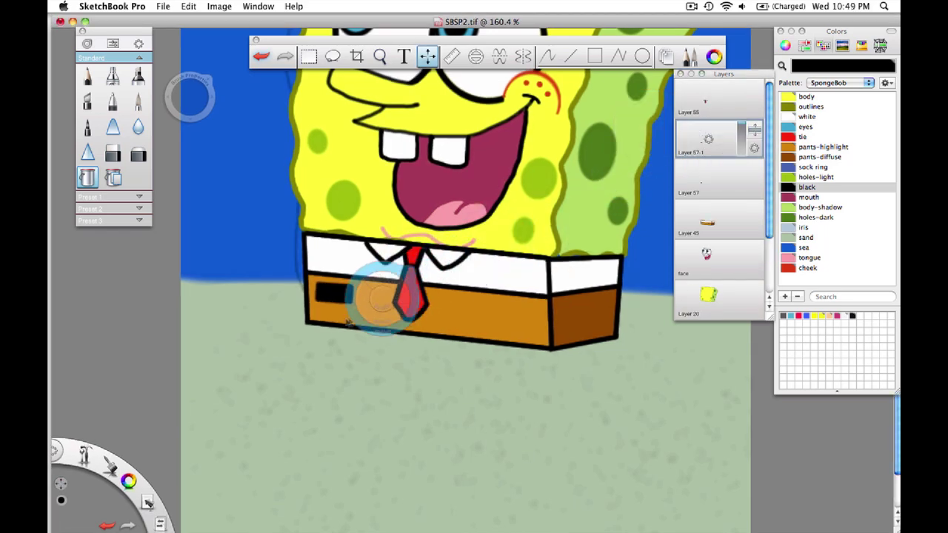
pyautogui.moveTo(359, 327); pyautogui.dragTo(540, 360)
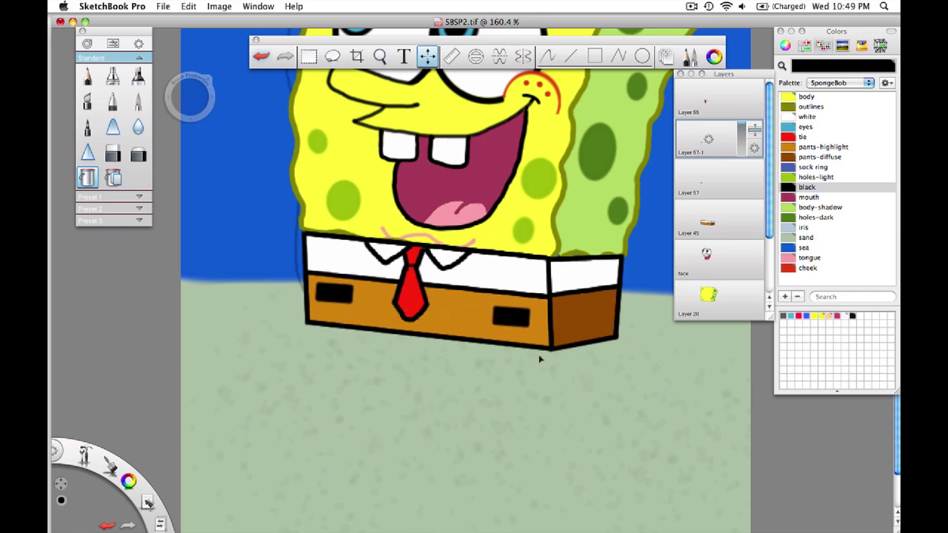
pyautogui.click(708, 139)
pyautogui.moveTo(569, 329); pyautogui.dragTo(516, 323)
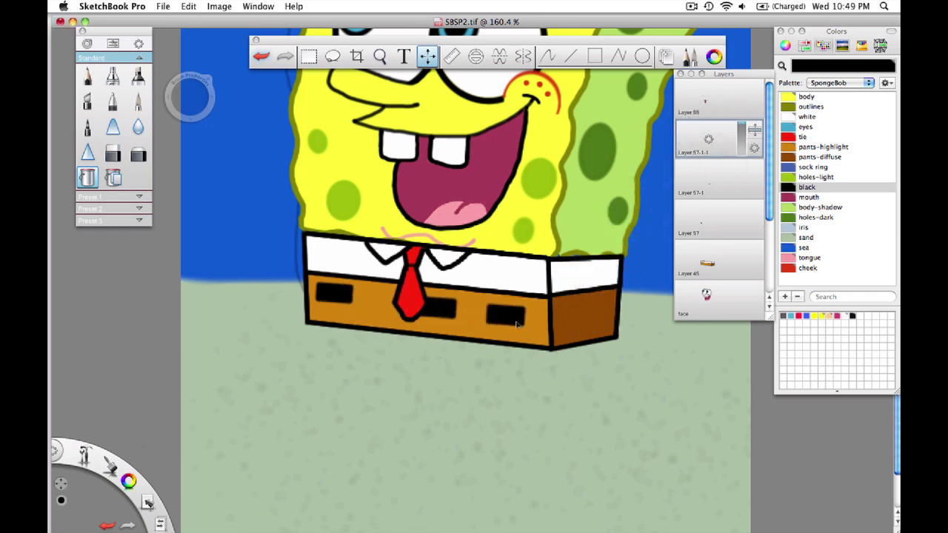
pyautogui.moveTo(709, 138)
pyautogui.mouseDown()
pyautogui.moveTo(692, 97)
pyautogui.moveTo(688, 107)
pyautogui.mouseUp()
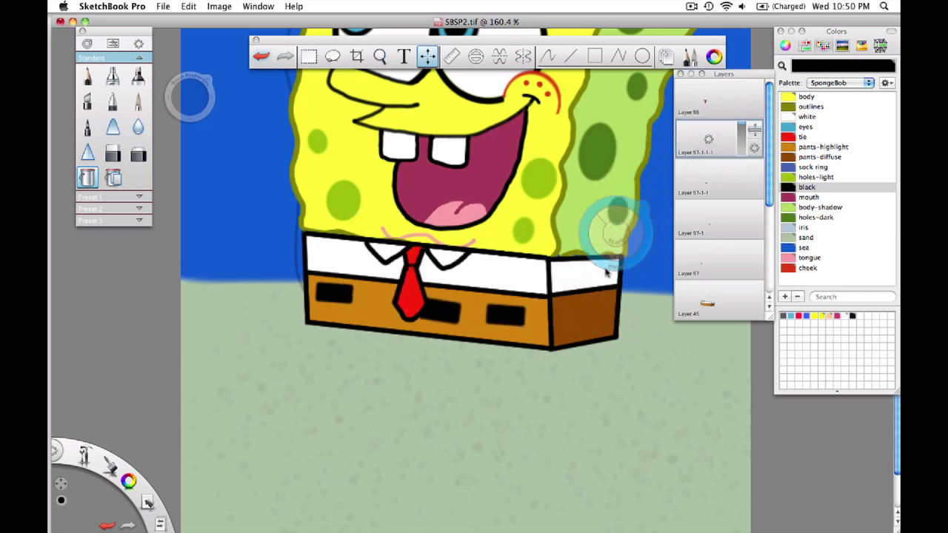
pyautogui.moveTo(607, 263); pyautogui.dragTo(557, 250)
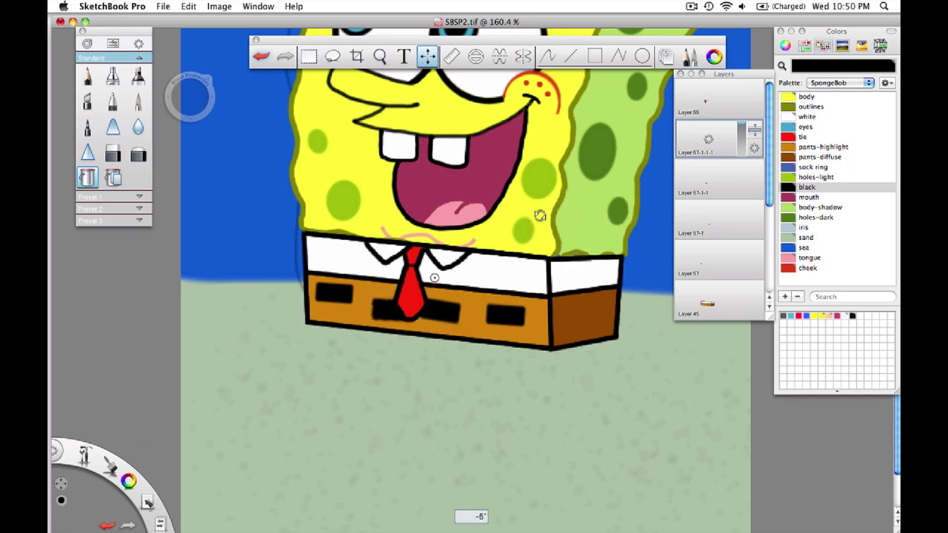
# Add a layer for a tilted black belt rectangle on the pants' side face and merge the belt rectangle layers down.
pyautogui.moveTo(709, 139); pyautogui.dragTo(714, 109)
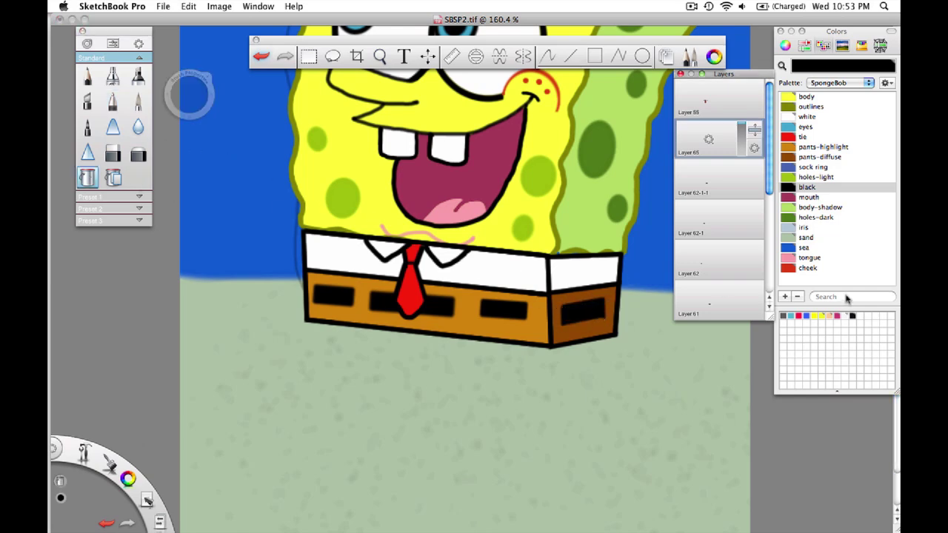
pyautogui.moveTo(709, 99); pyautogui.dragTo(715, 126)
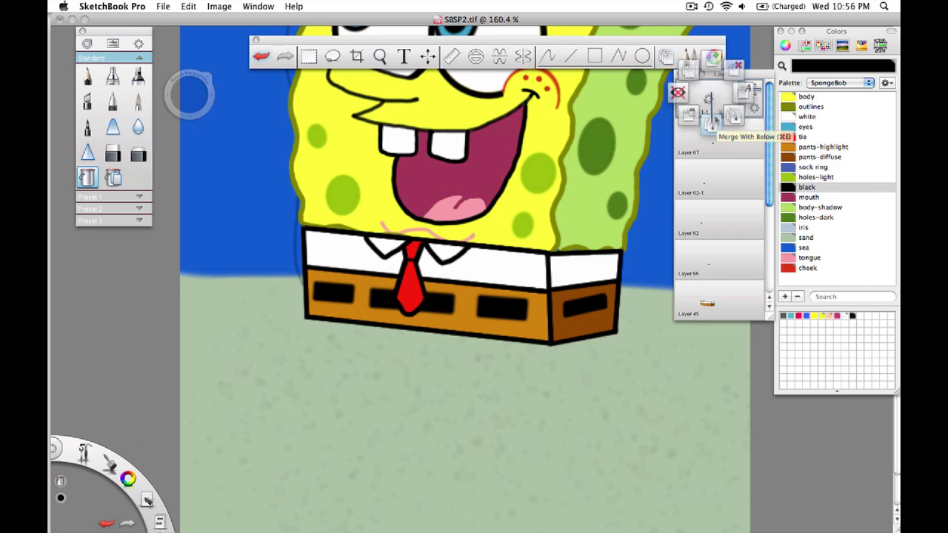
pyautogui.moveTo(711, 94); pyautogui.dragTo(713, 126)
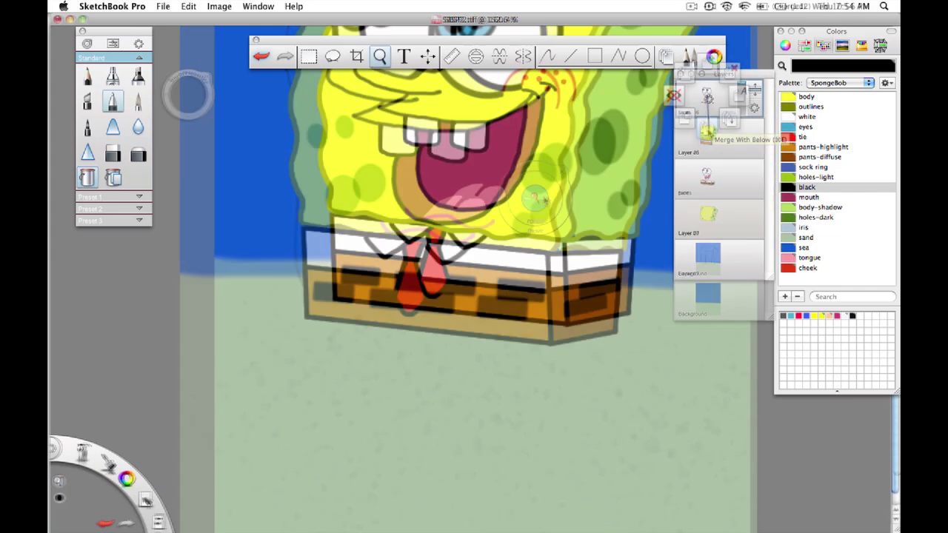
# Outline a small black pant leg below the tie and fill it with the pants-diffuse colour.
pyautogui.moveTo(528, 196); pyautogui.dragTo(462, 195)
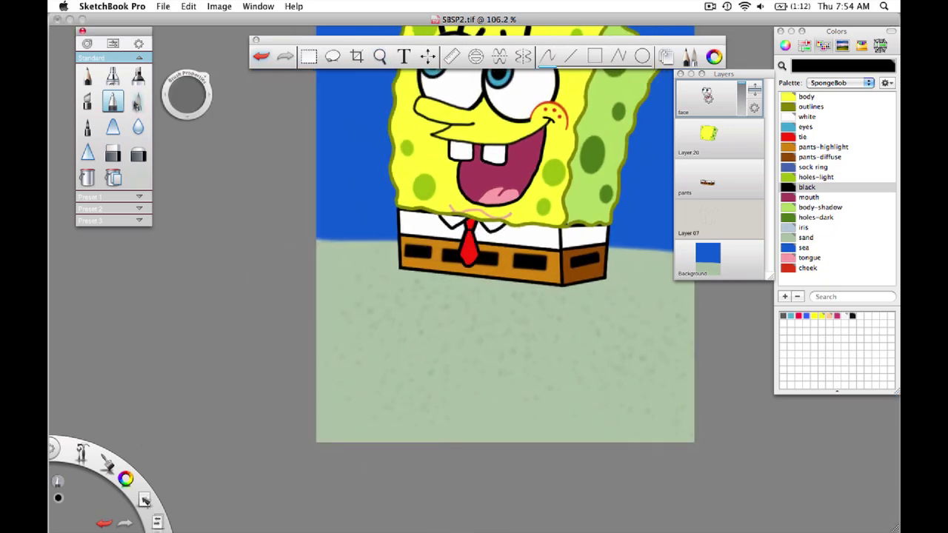
pyautogui.click(138, 102)
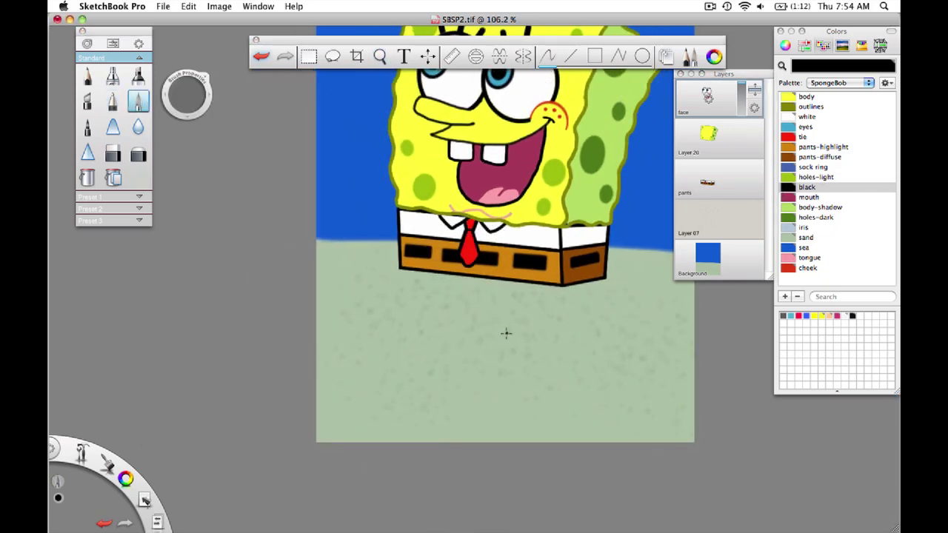
pyautogui.press('b')
pyautogui.moveTo(435, 299); pyautogui.dragTo(485, 297)
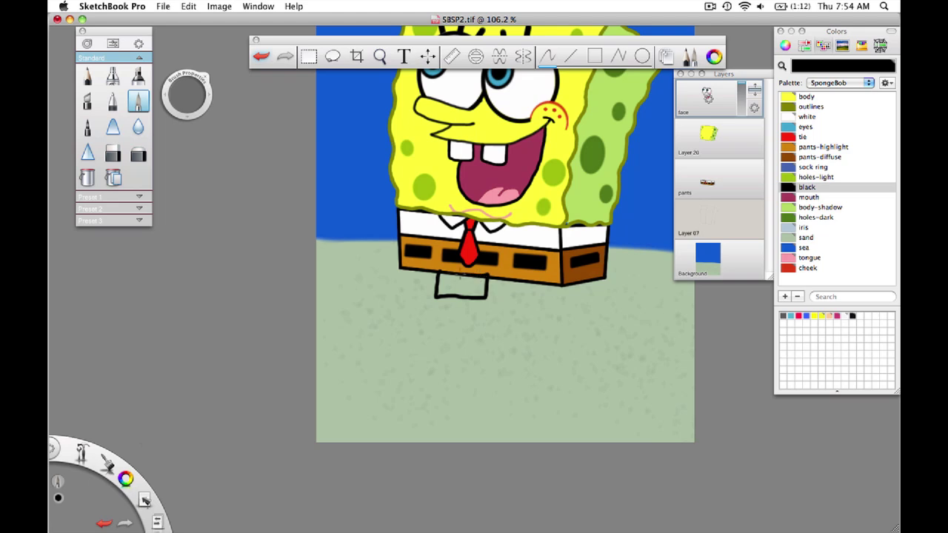
pyautogui.click(87, 178)
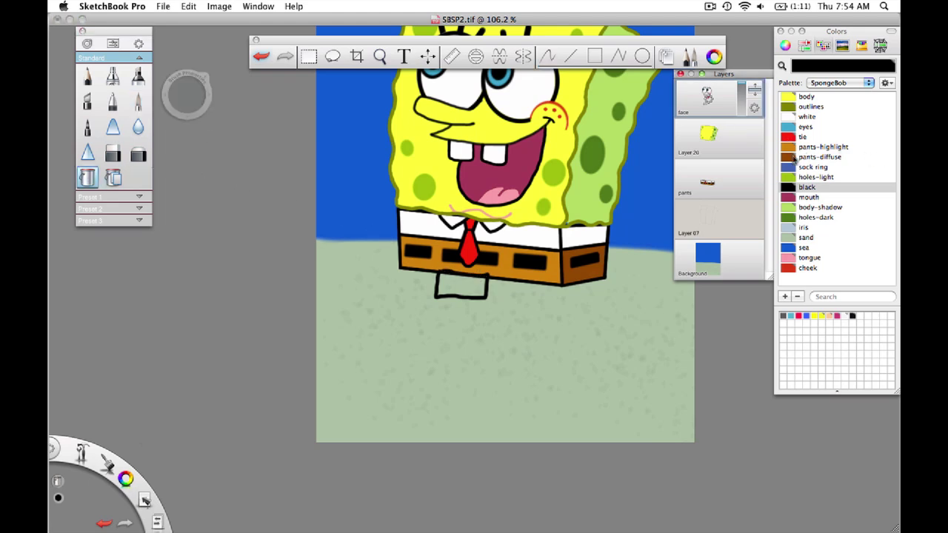
pyautogui.click(789, 157)
pyautogui.click(460, 286)
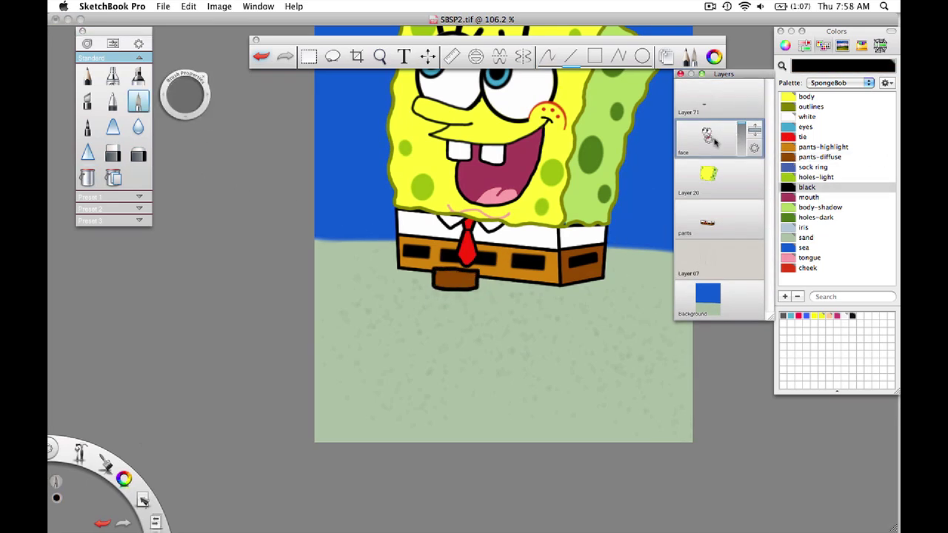
# Add a layer above the face layer and draw two parallel vertical black leg lines down from the pant leg.
pyautogui.moveTo(713, 140); pyautogui.dragTo(713, 108)
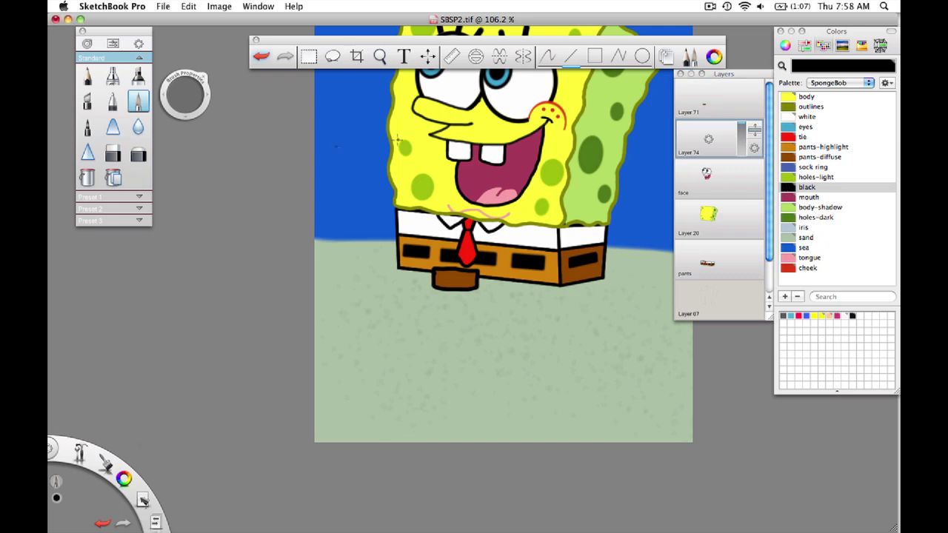
pyautogui.press(']')
pyautogui.moveTo(445, 363); pyautogui.dragTo(445, 362)
pyautogui.moveTo(463, 290); pyautogui.dragTo(464, 365)
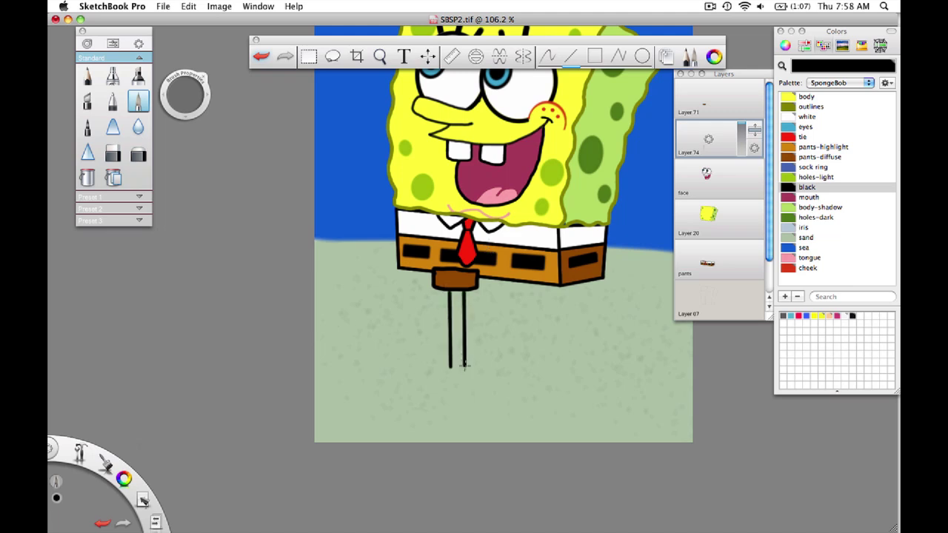
# Outline a round-toed shoe at the end of the leg, add a white toe highlight and fill the shoe with black.
pyautogui.click(547, 56)
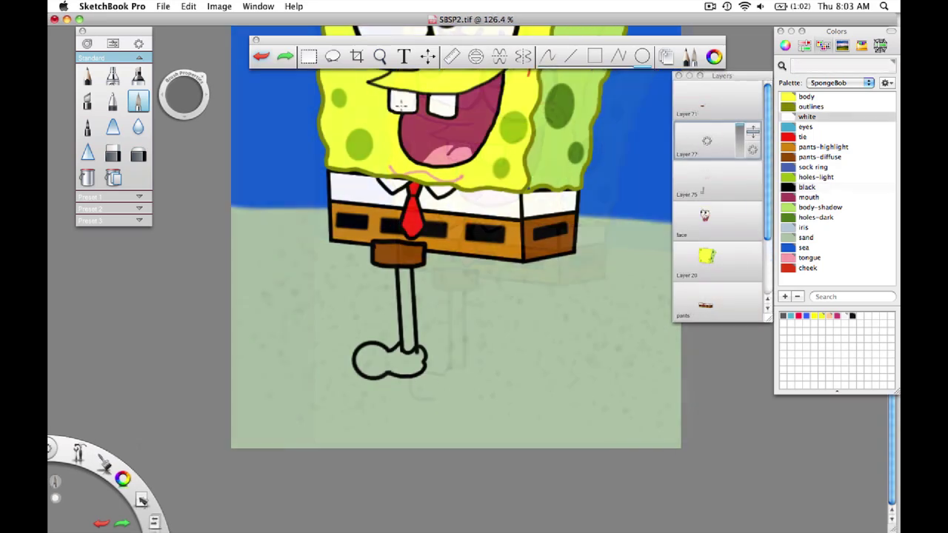
pyautogui.click(371, 360)
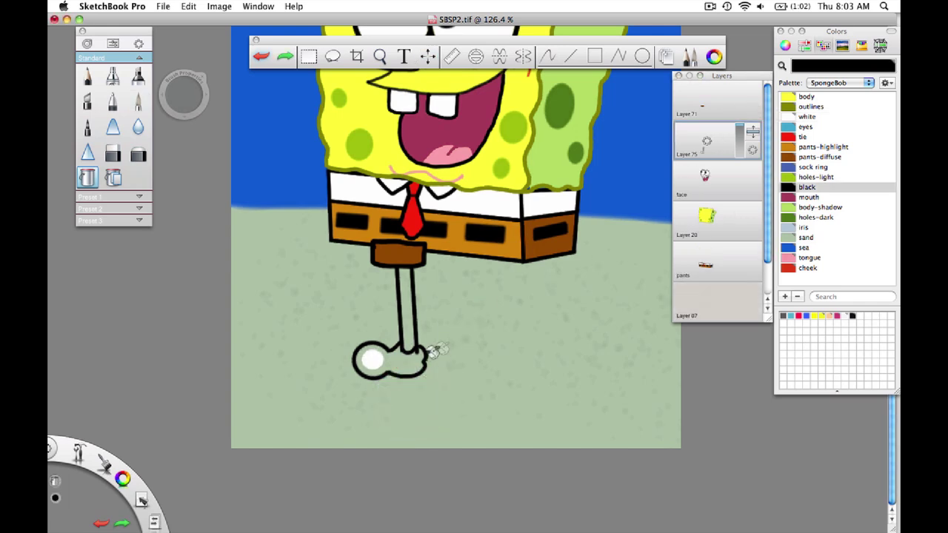
pyautogui.click(434, 352)
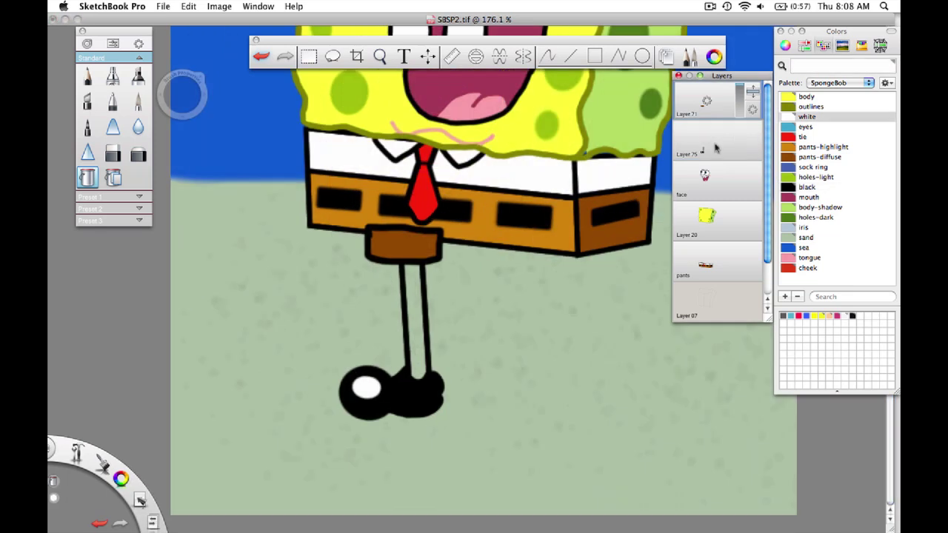
# Add a layer directly above the leg outline layer and draw a short black sock line across the middle of the leg.
pyautogui.click(706, 141)
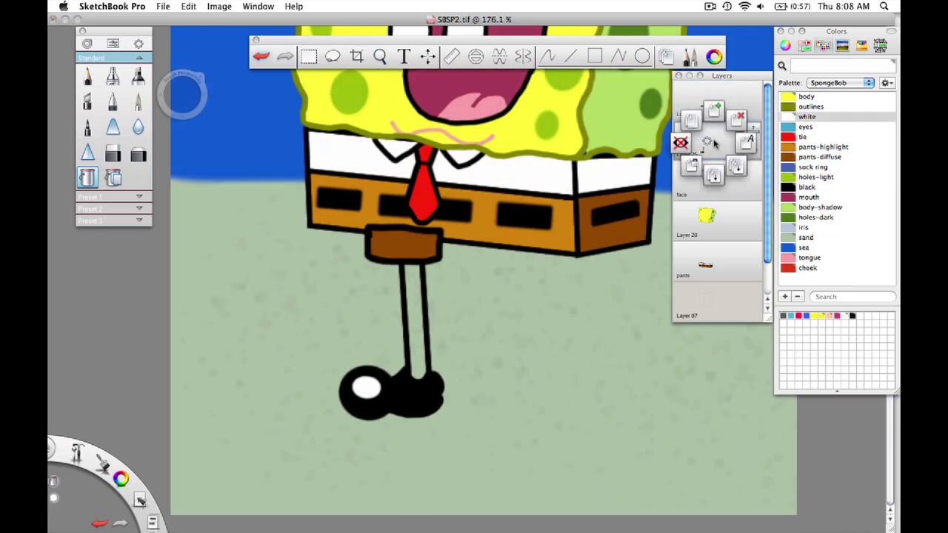
pyautogui.click(722, 113)
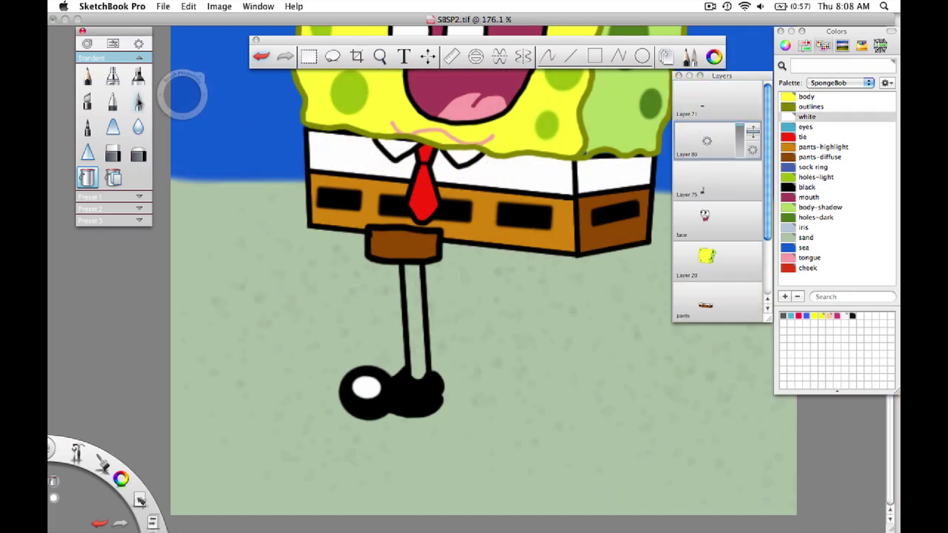
pyautogui.click(138, 101)
pyautogui.click(820, 187)
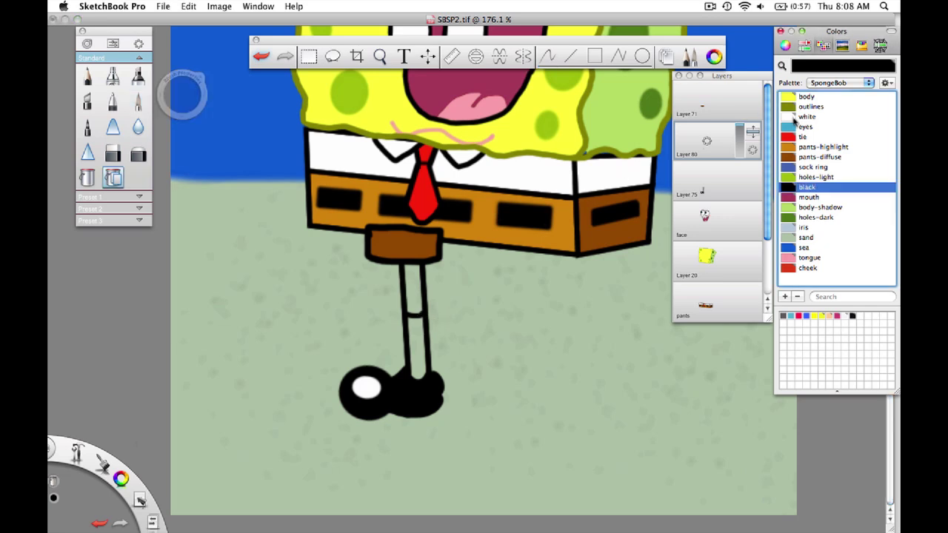
# Fill the sock below the line with white and the leg above it with the yellow body colour.
pyautogui.click(799, 117)
pyautogui.click(418, 340)
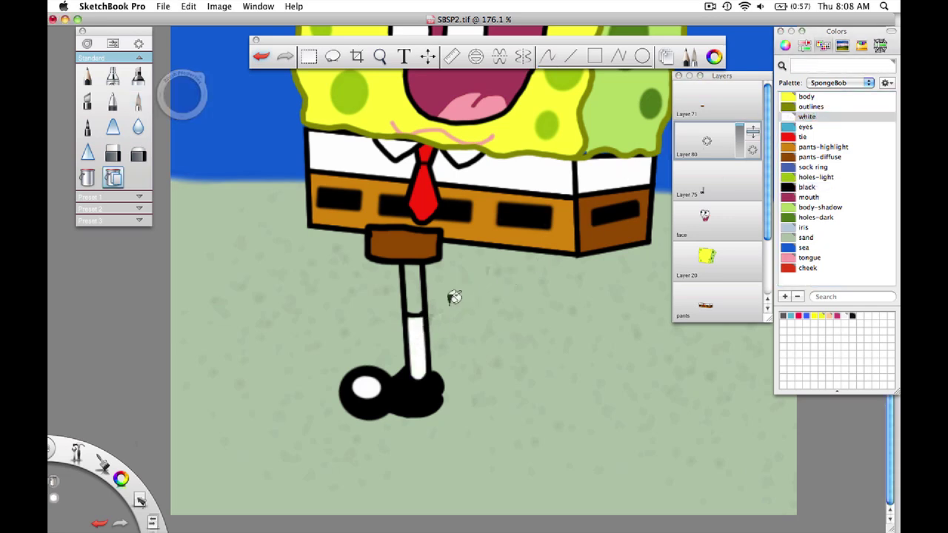
pyautogui.click(791, 97)
pyautogui.click(417, 280)
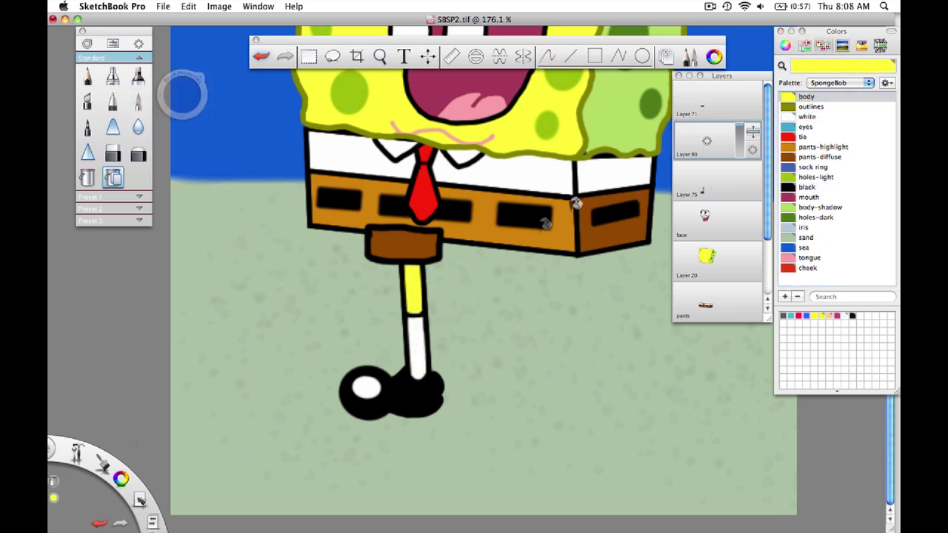
# Paint two curved rings around the white sock, the upper in the eyes blue and the lower in the tie red.
pyautogui.press('Down')
pyautogui.press('Down')
pyautogui.press('Down')
pyautogui.press('b')
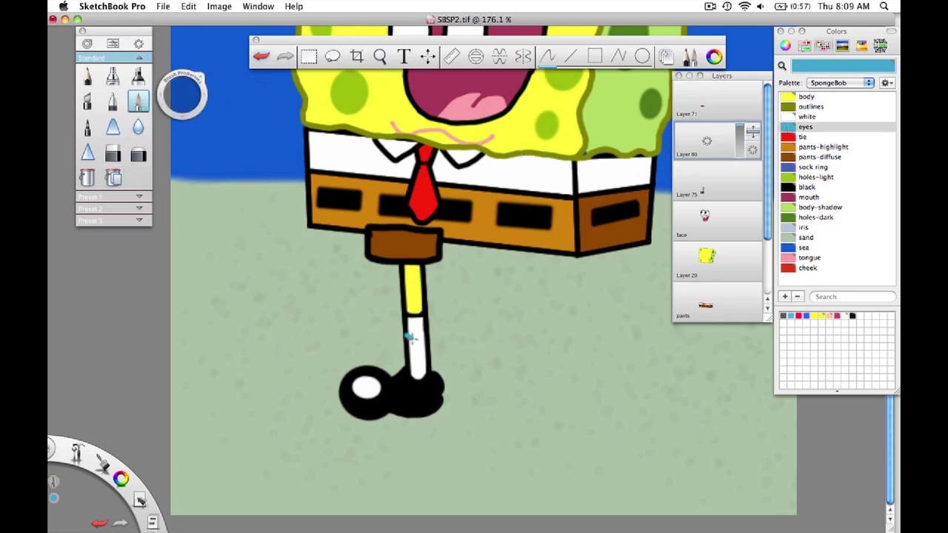
pyautogui.press('Down')
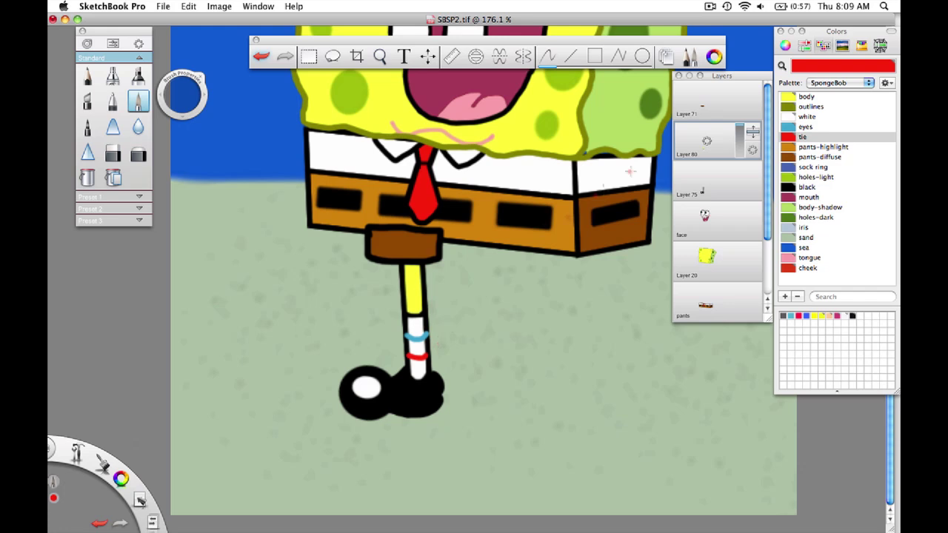
# Move the leg colour layer below the leg outline layer and merge the pant leg, outline and colour layers into one.
pyautogui.moveTo(711, 142); pyautogui.dragTo(743, 208)
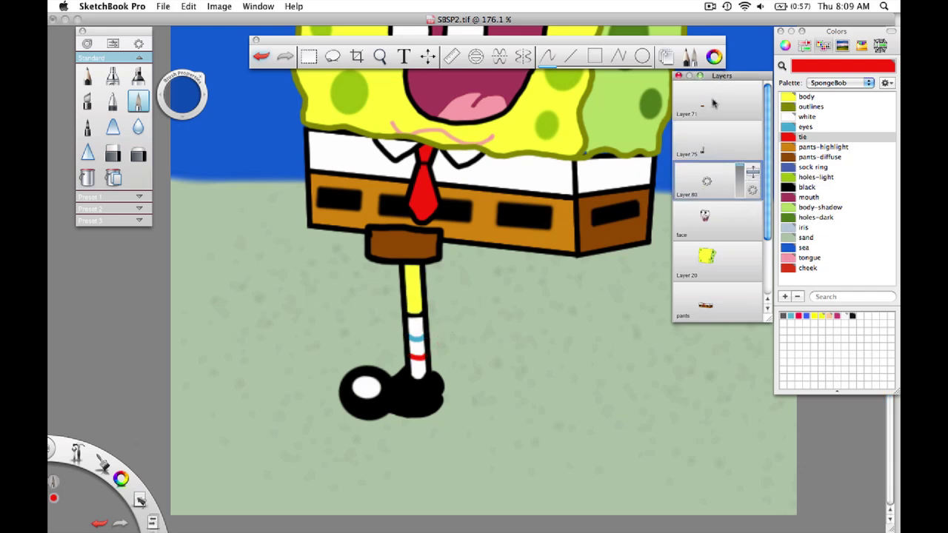
pyautogui.moveTo(712, 99)
pyautogui.mouseDown()
pyautogui.moveTo(715, 139)
pyautogui.moveTo(709, 97)
pyautogui.mouseUp()
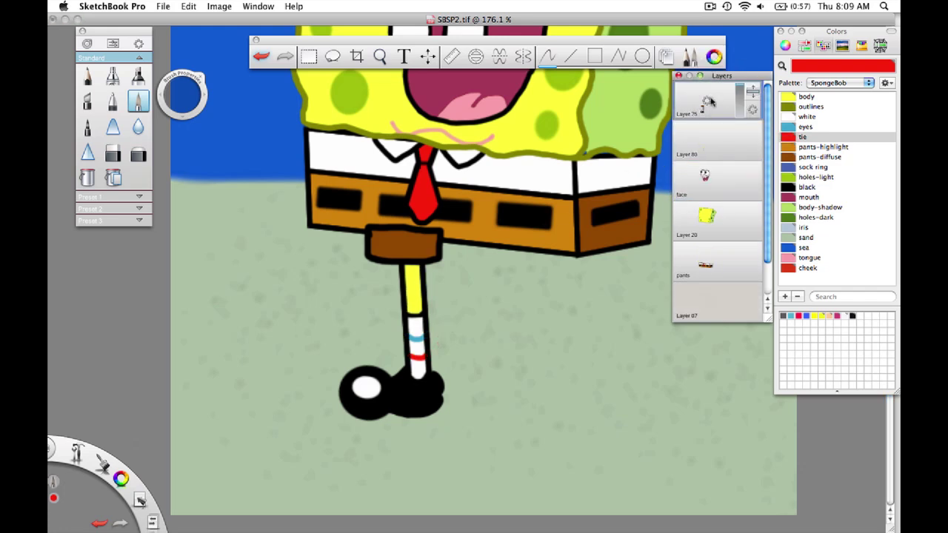
pyautogui.moveTo(708, 134); pyautogui.dragTo(708, 135)
pyautogui.moveTo(713, 100); pyautogui.dragTo(710, 133)
# Duplicate the leg layer, place the copy under the pants' front corner and move both leg layers below the pants layer.
pyautogui.moveTo(707, 101); pyautogui.dragTo(681, 81)
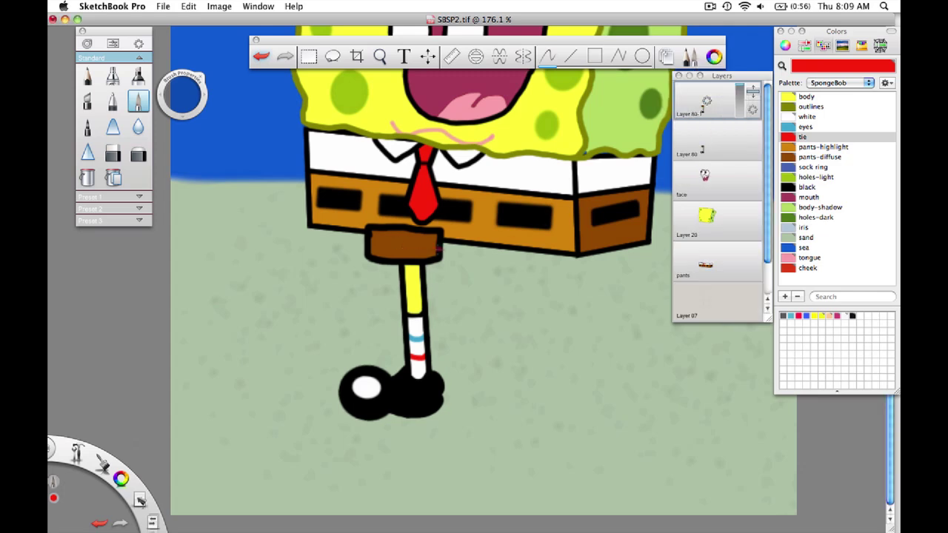
pyautogui.press('v')
pyautogui.moveTo(437, 227); pyautogui.dragTo(562, 238)
pyautogui.moveTo(751, 93); pyautogui.dragTo(749, 282)
pyautogui.moveTo(731, 88); pyautogui.dragTo(750, 226)
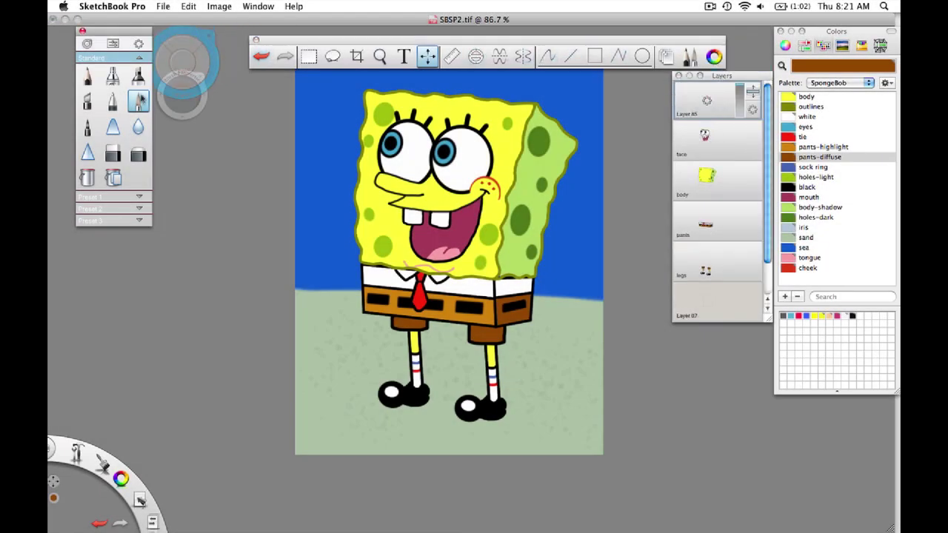
# Draw a rounded black sleeve outline over the side face where the body meets the shirt and fill it with white.
pyautogui.click(138, 101)
pyautogui.press('b')
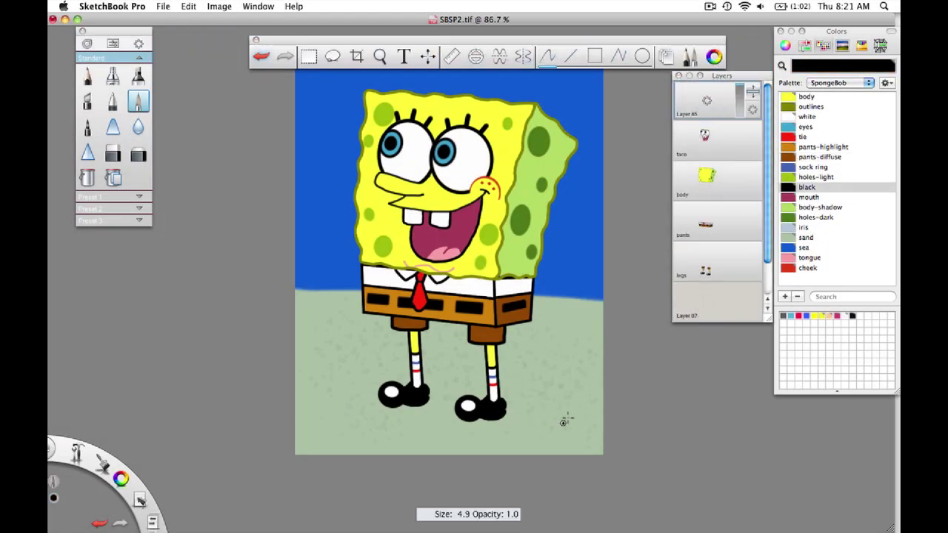
pyautogui.moveTo(562, 424); pyautogui.dragTo(562, 422)
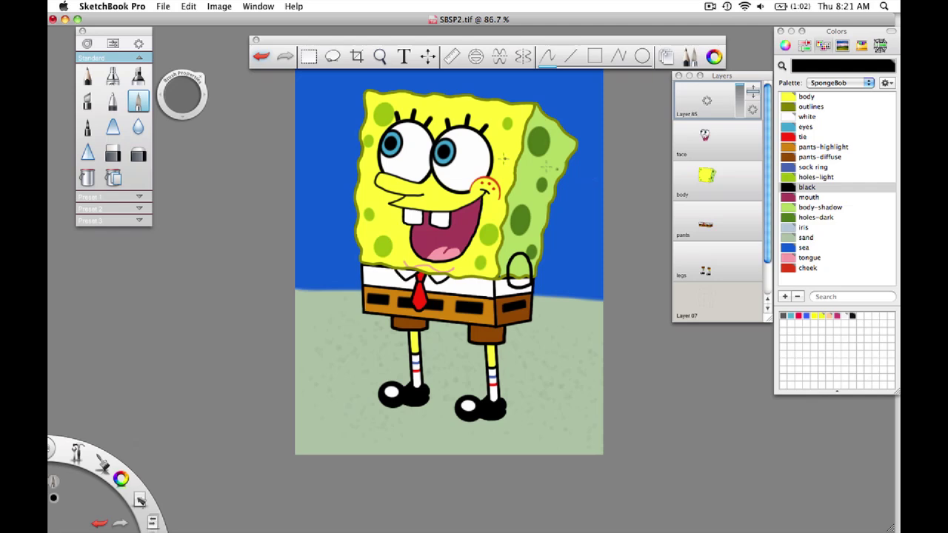
pyautogui.click(87, 178)
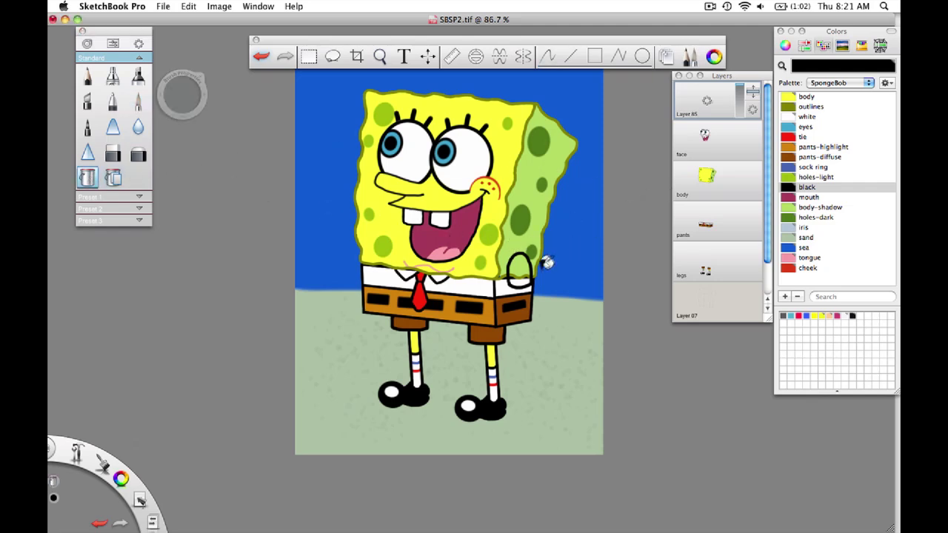
pyautogui.click(788, 109)
pyautogui.click(788, 117)
pyautogui.click(522, 268)
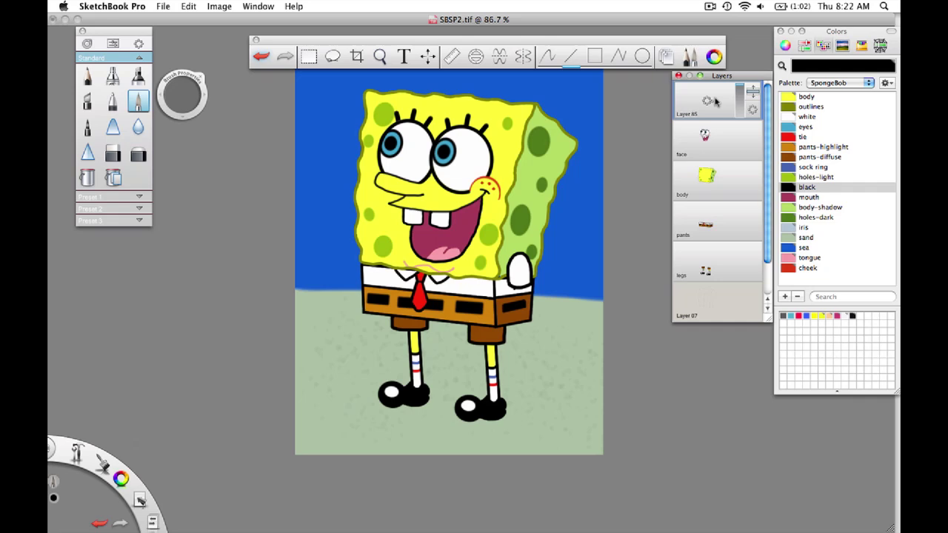
# Add a layer for the arm and draw two parallel black lines straight down from the sleeve.
pyautogui.moveTo(713, 97); pyautogui.dragTo(716, 70)
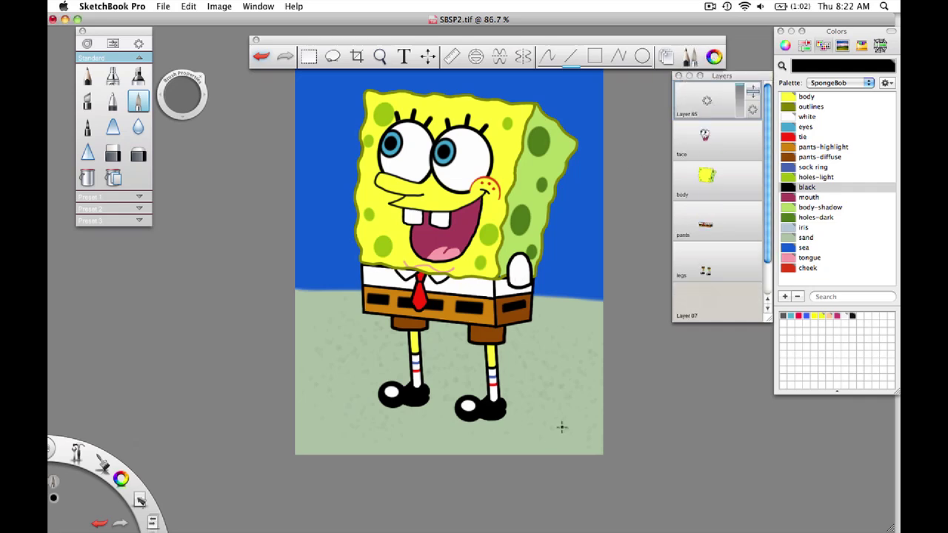
pyautogui.press('b')
pyautogui.moveTo(566, 430); pyautogui.dragTo(559, 440)
pyautogui.moveTo(516, 291); pyautogui.dragTo(518, 338)
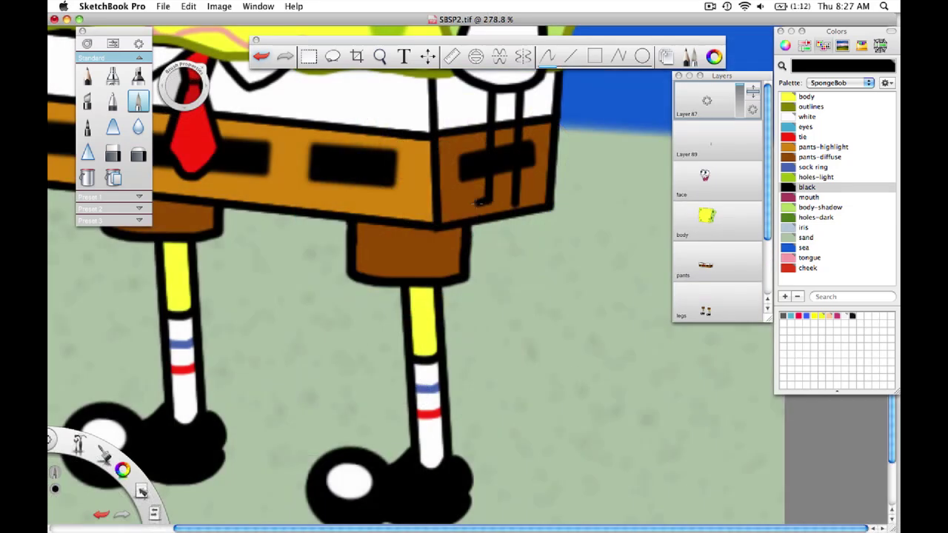
# With the pants and legs layers hidden, outline a hand with thumb and fingers in black and fill arm and hand with the body colour.
pyautogui.moveTo(454, 231)
pyautogui.mouseDown()
pyautogui.moveTo(453, 284)
pyautogui.moveTo(482, 280)
pyautogui.mouseUp()
pyautogui.click(707, 141)
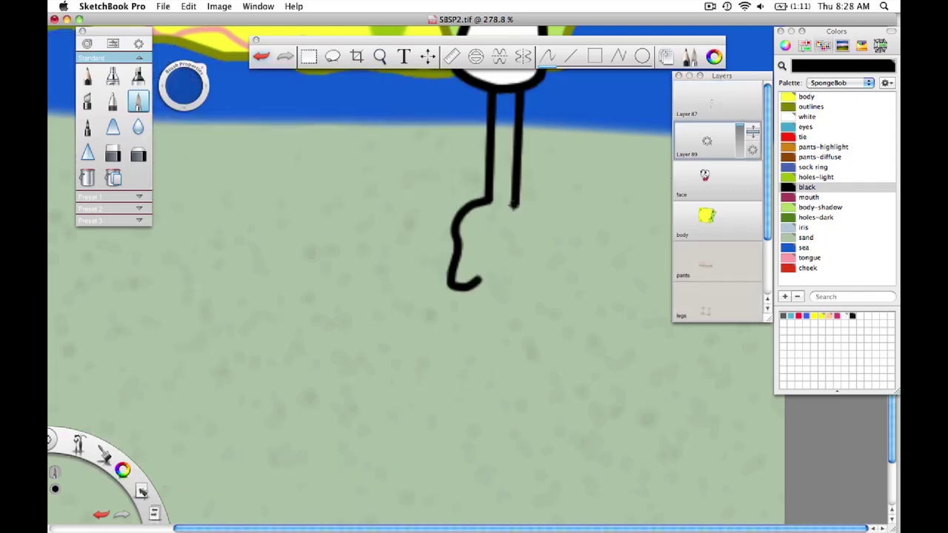
pyautogui.moveTo(511, 206)
pyautogui.mouseDown()
pyautogui.moveTo(534, 235)
pyautogui.moveTo(531, 297)
pyautogui.moveTo(531, 287)
pyautogui.moveTo(509, 325)
pyautogui.mouseUp()
pyautogui.moveTo(511, 292); pyautogui.dragTo(497, 331)
pyautogui.moveTo(478, 283); pyautogui.dragTo(495, 334)
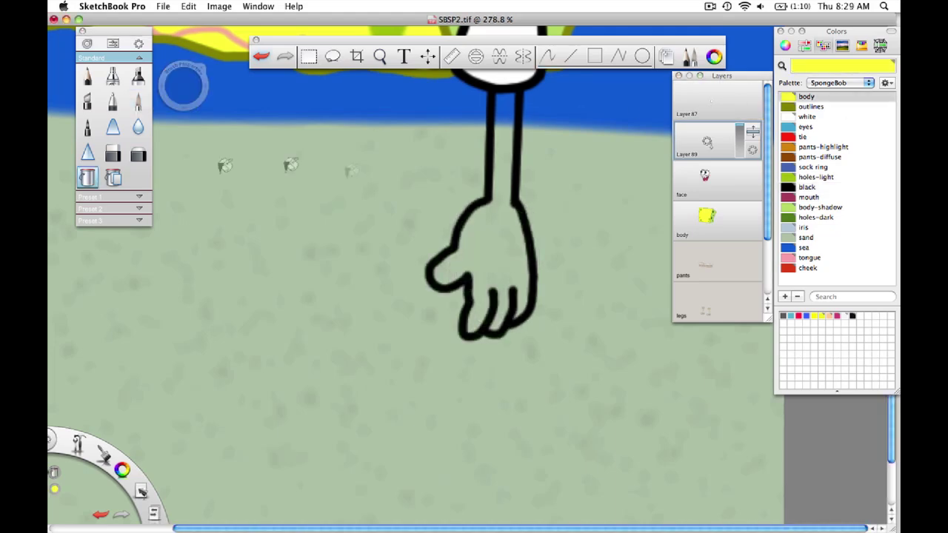
pyautogui.click(501, 188)
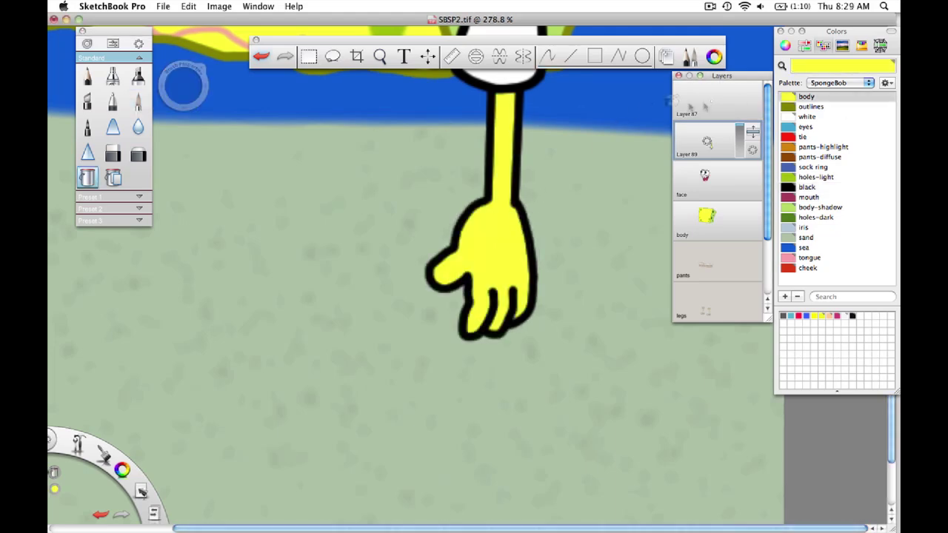
# Merge the sleeve layer into the arm layer, then duplicate it and move the copy to the body's opposite side.
pyautogui.moveTo(709, 102); pyautogui.dragTo(713, 134)
pyautogui.press('space')
pyautogui.moveTo(507, 204); pyautogui.dragTo(474, 222)
pyautogui.moveTo(707, 102); pyautogui.dragTo(690, 78)
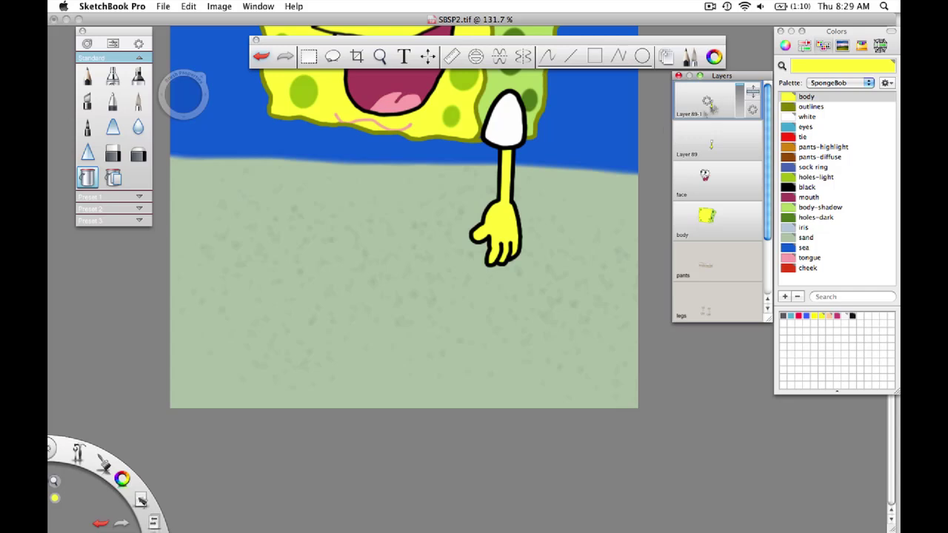
pyautogui.press('v')
pyautogui.moveTo(512, 156); pyautogui.dragTo(310, 147)
# Show the pants and legs layers again and move the duplicated arm layer below the legs layer.
pyautogui.moveTo(707, 259); pyautogui.dragTo(677, 256)
pyautogui.moveTo(715, 304); pyautogui.dragTo(684, 301)
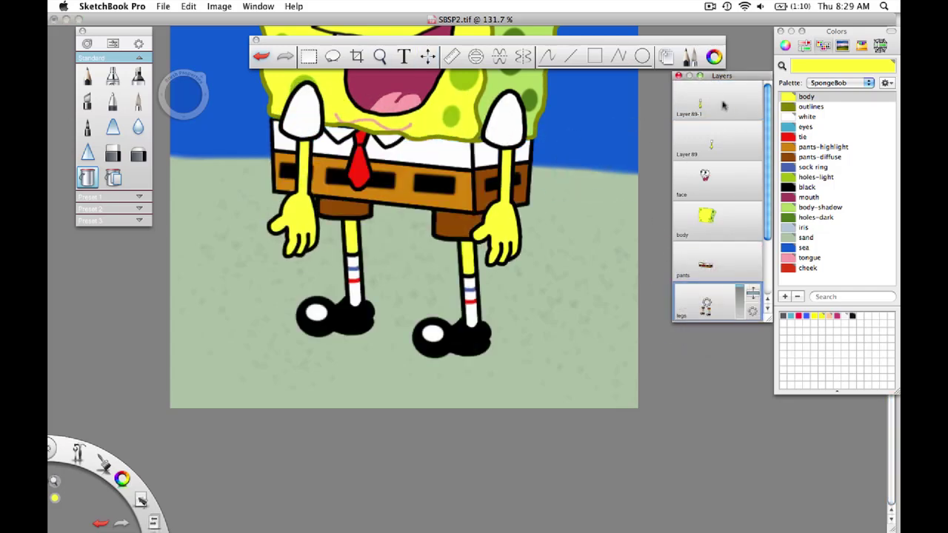
pyautogui.moveTo(724, 106); pyautogui.dragTo(746, 315)
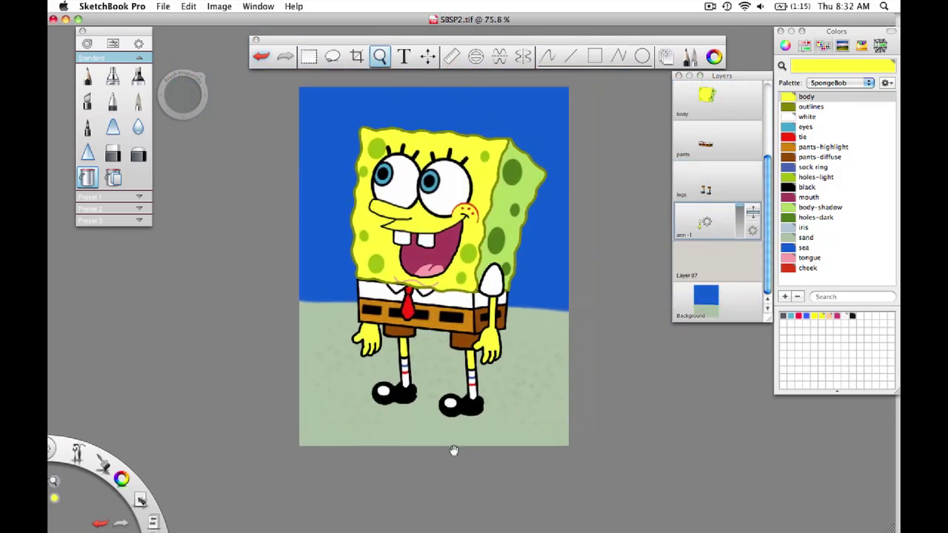
pyautogui.press('space')
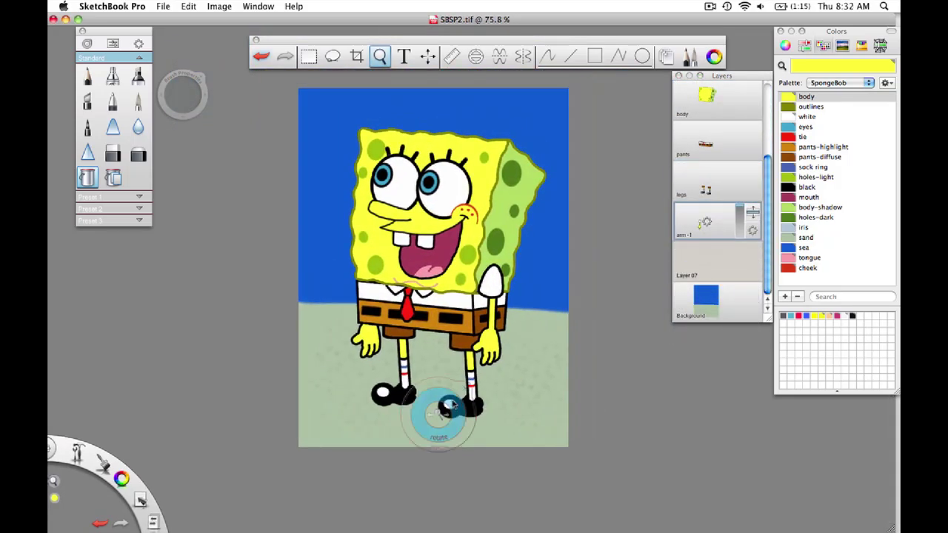